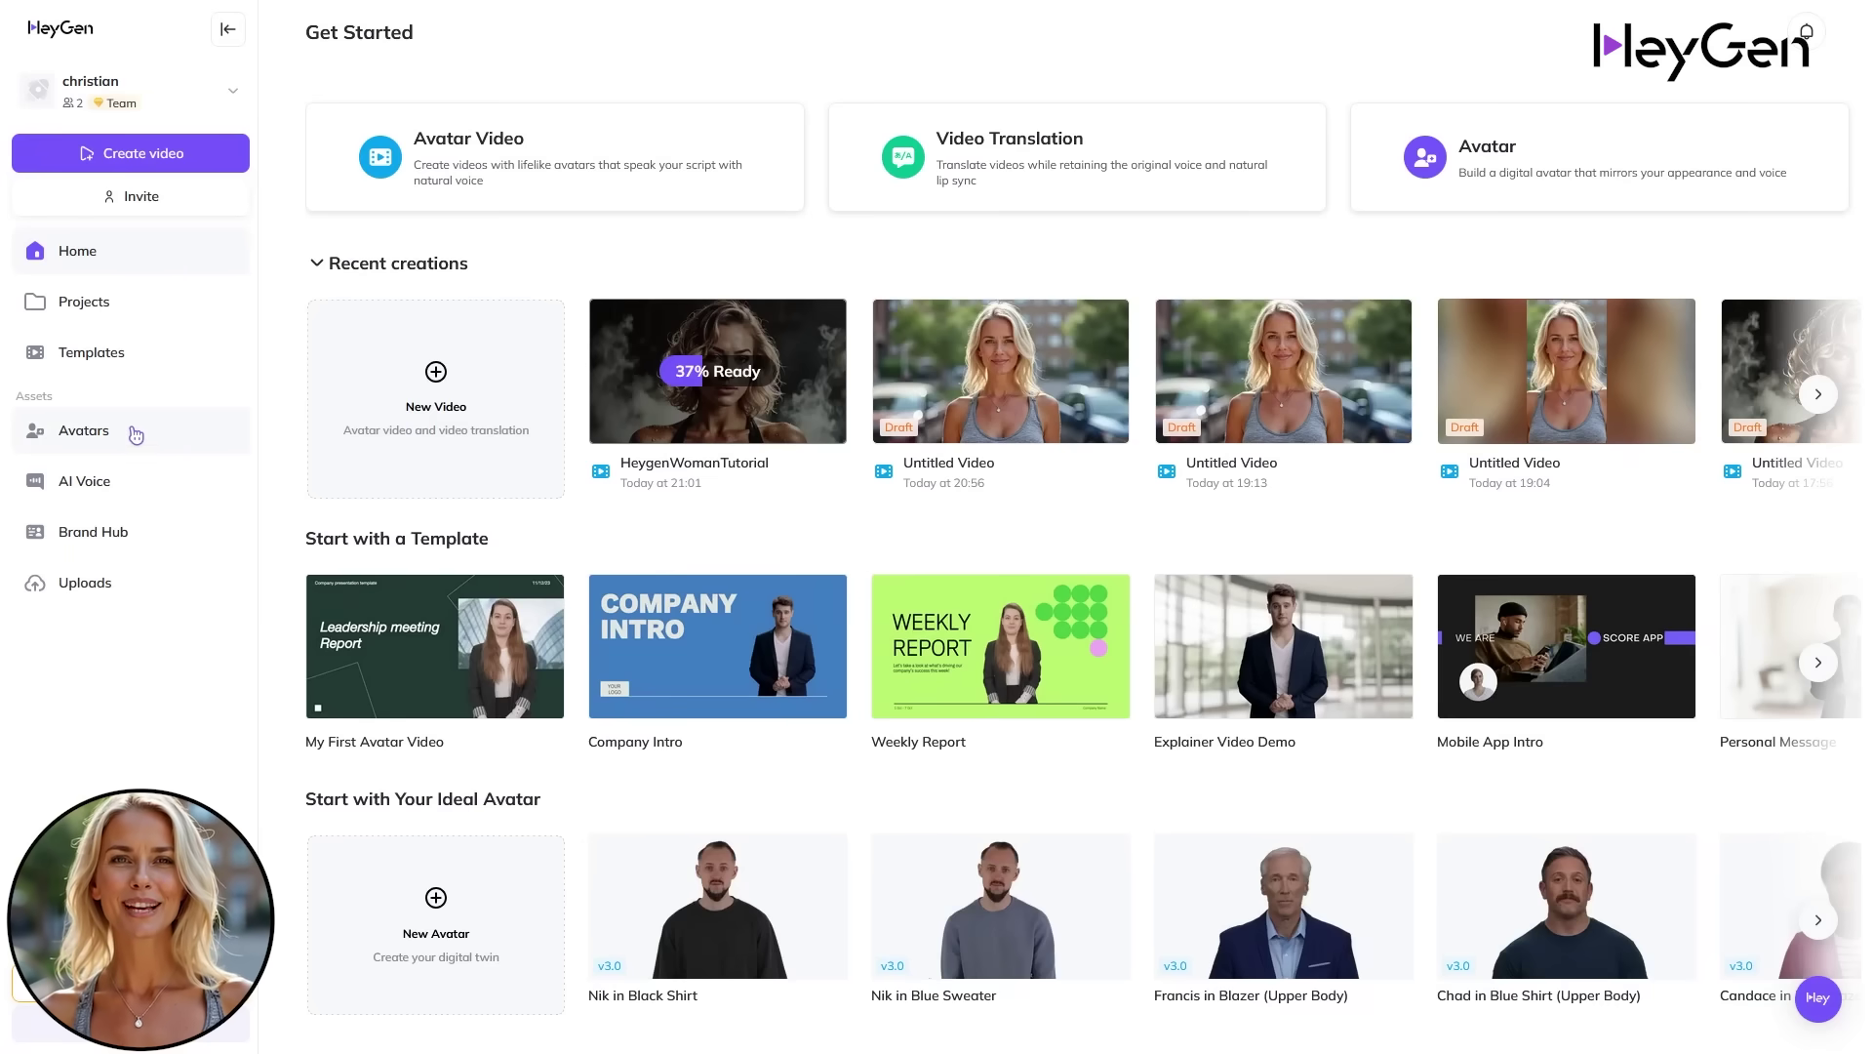
# - Open the Avatars library and start a new photo avatar from the Create Photo Avatar card
pyautogui.click(135, 435)
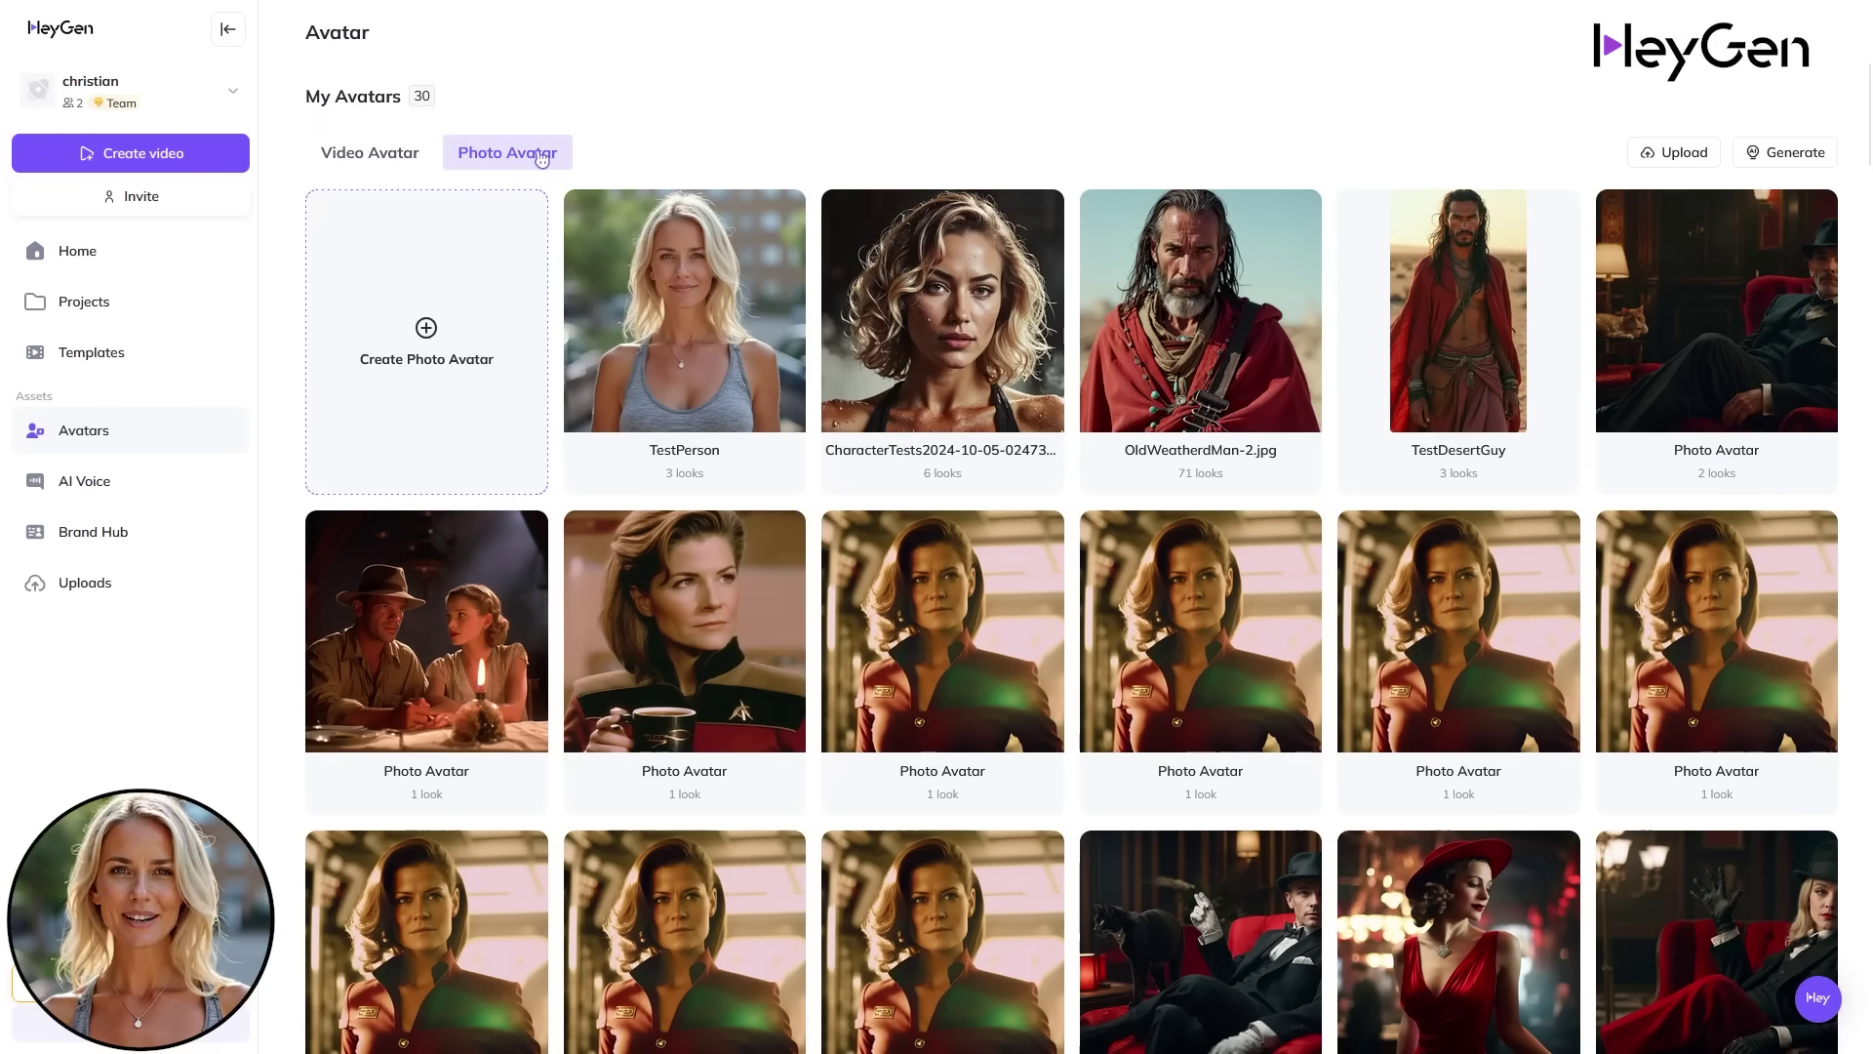
pyautogui.click(472, 328)
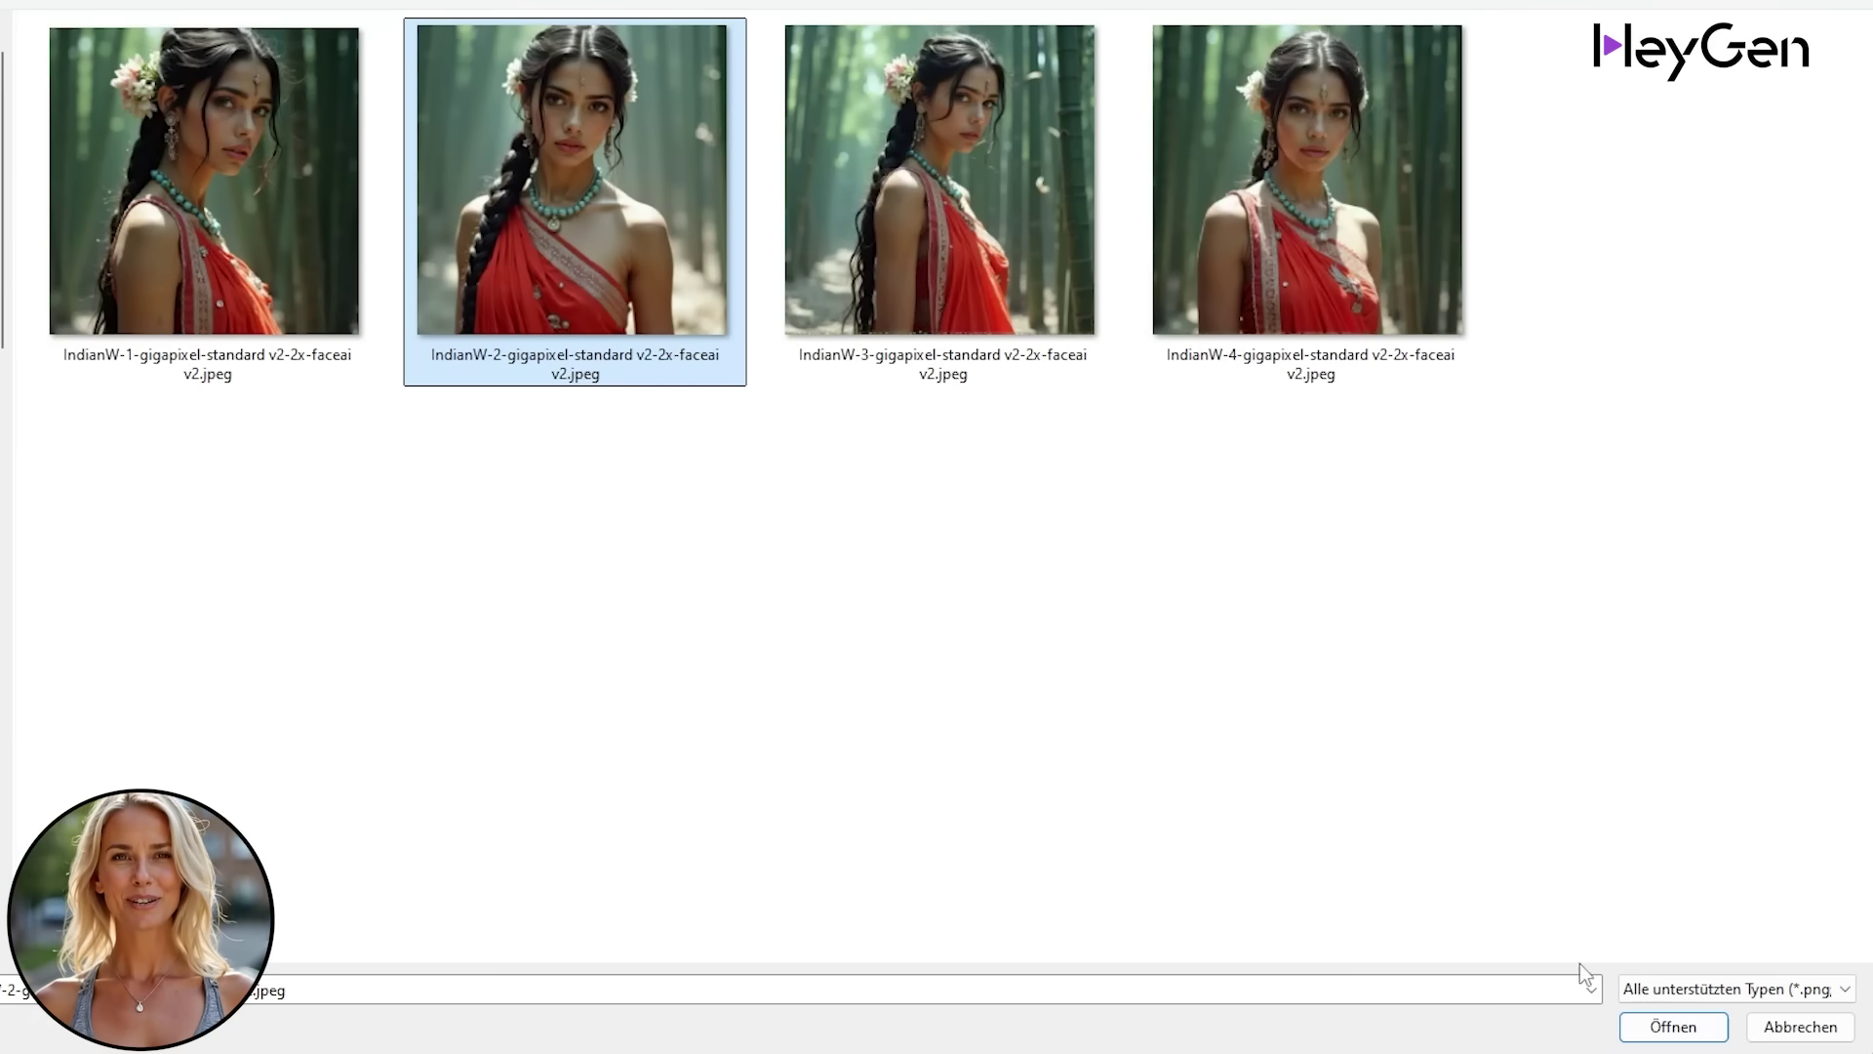
# - Confirm the red-sari photo upload and open the new IndianW-2 avatar's page
pyautogui.click(1673, 1026)
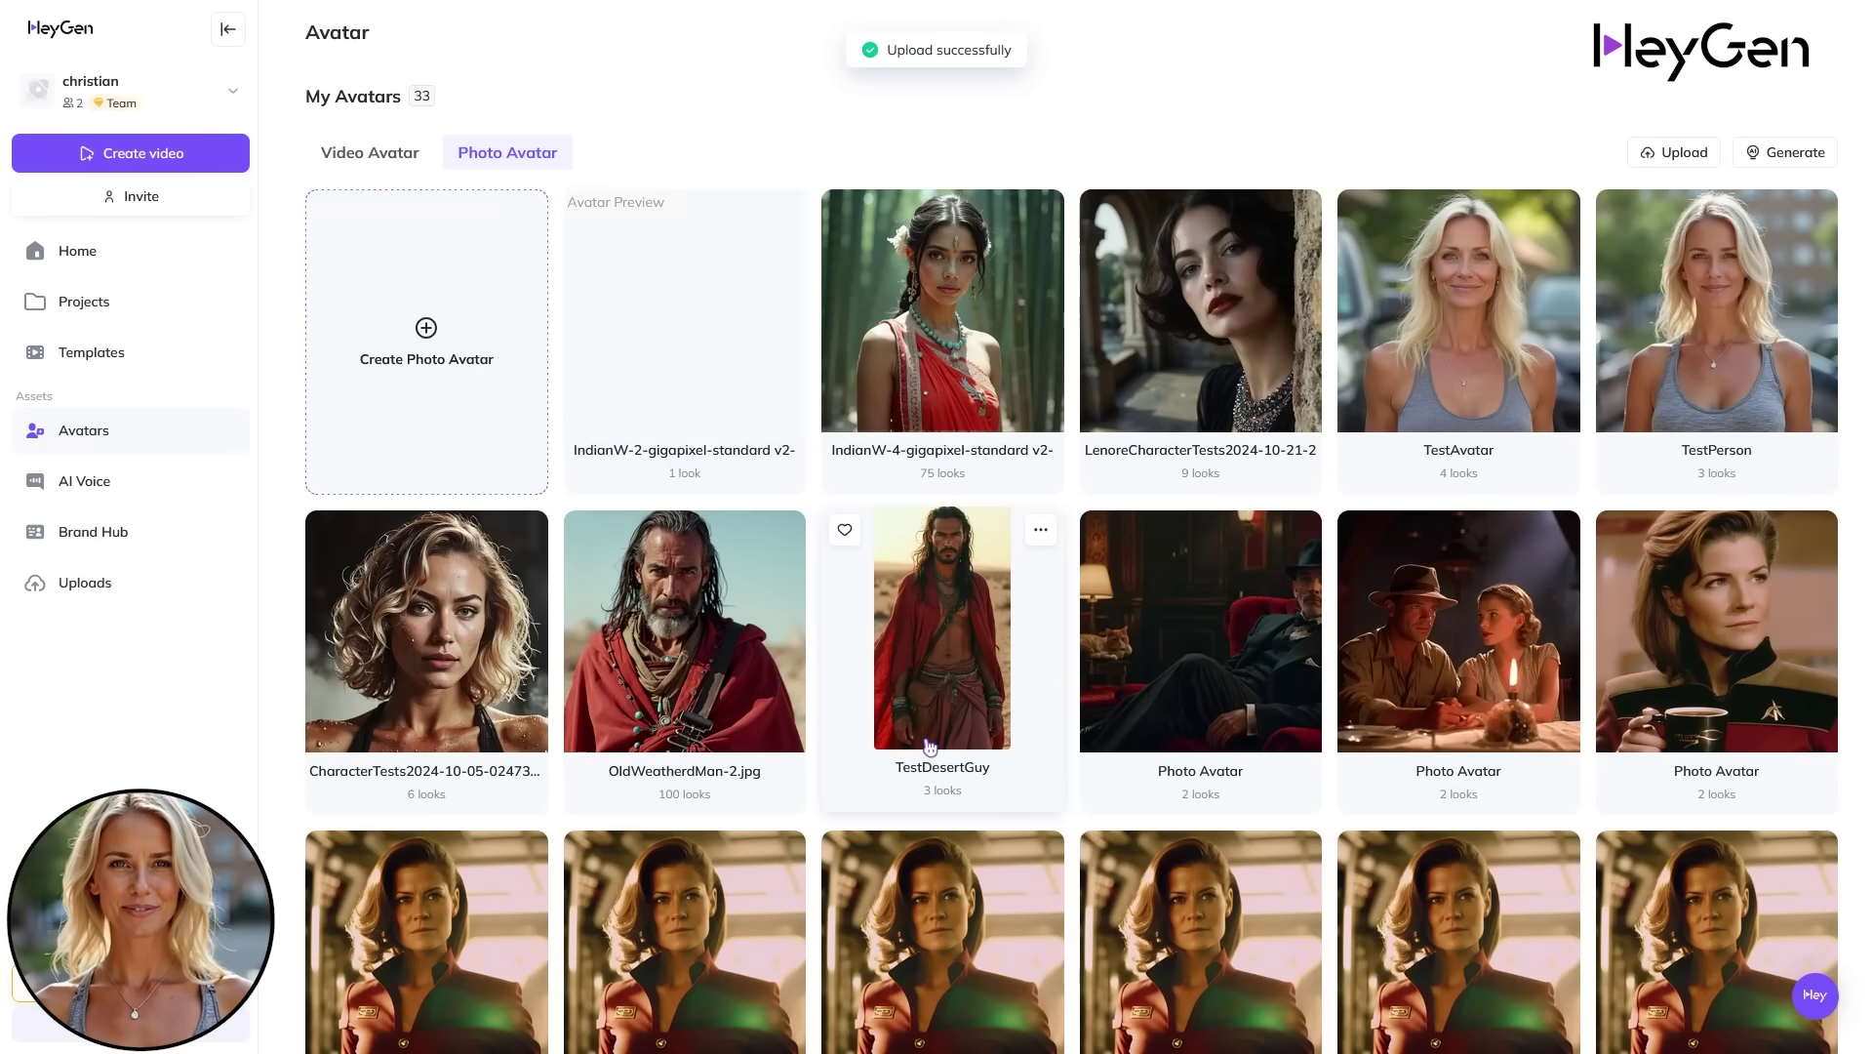
pyautogui.click(673, 324)
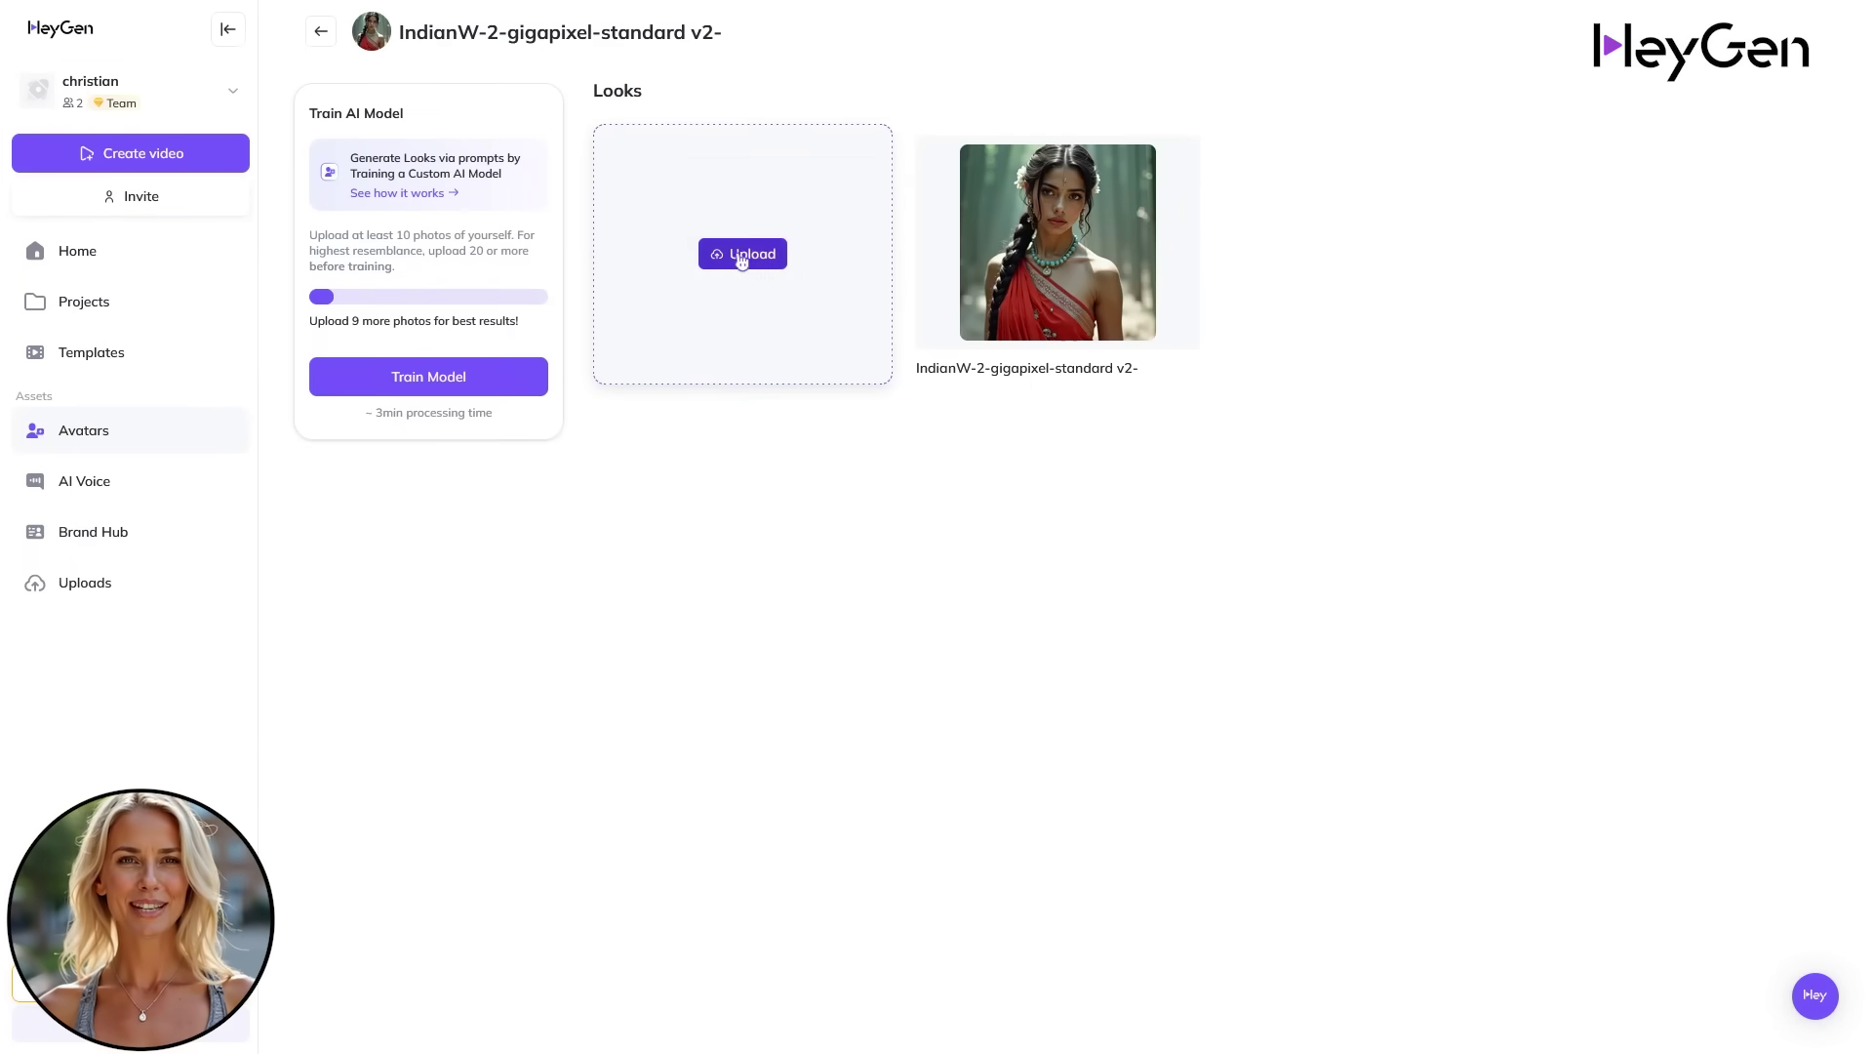
# - Upload the IndianW-1 and IndianW-4 photos as two additional looks
pyautogui.click(724, 373)
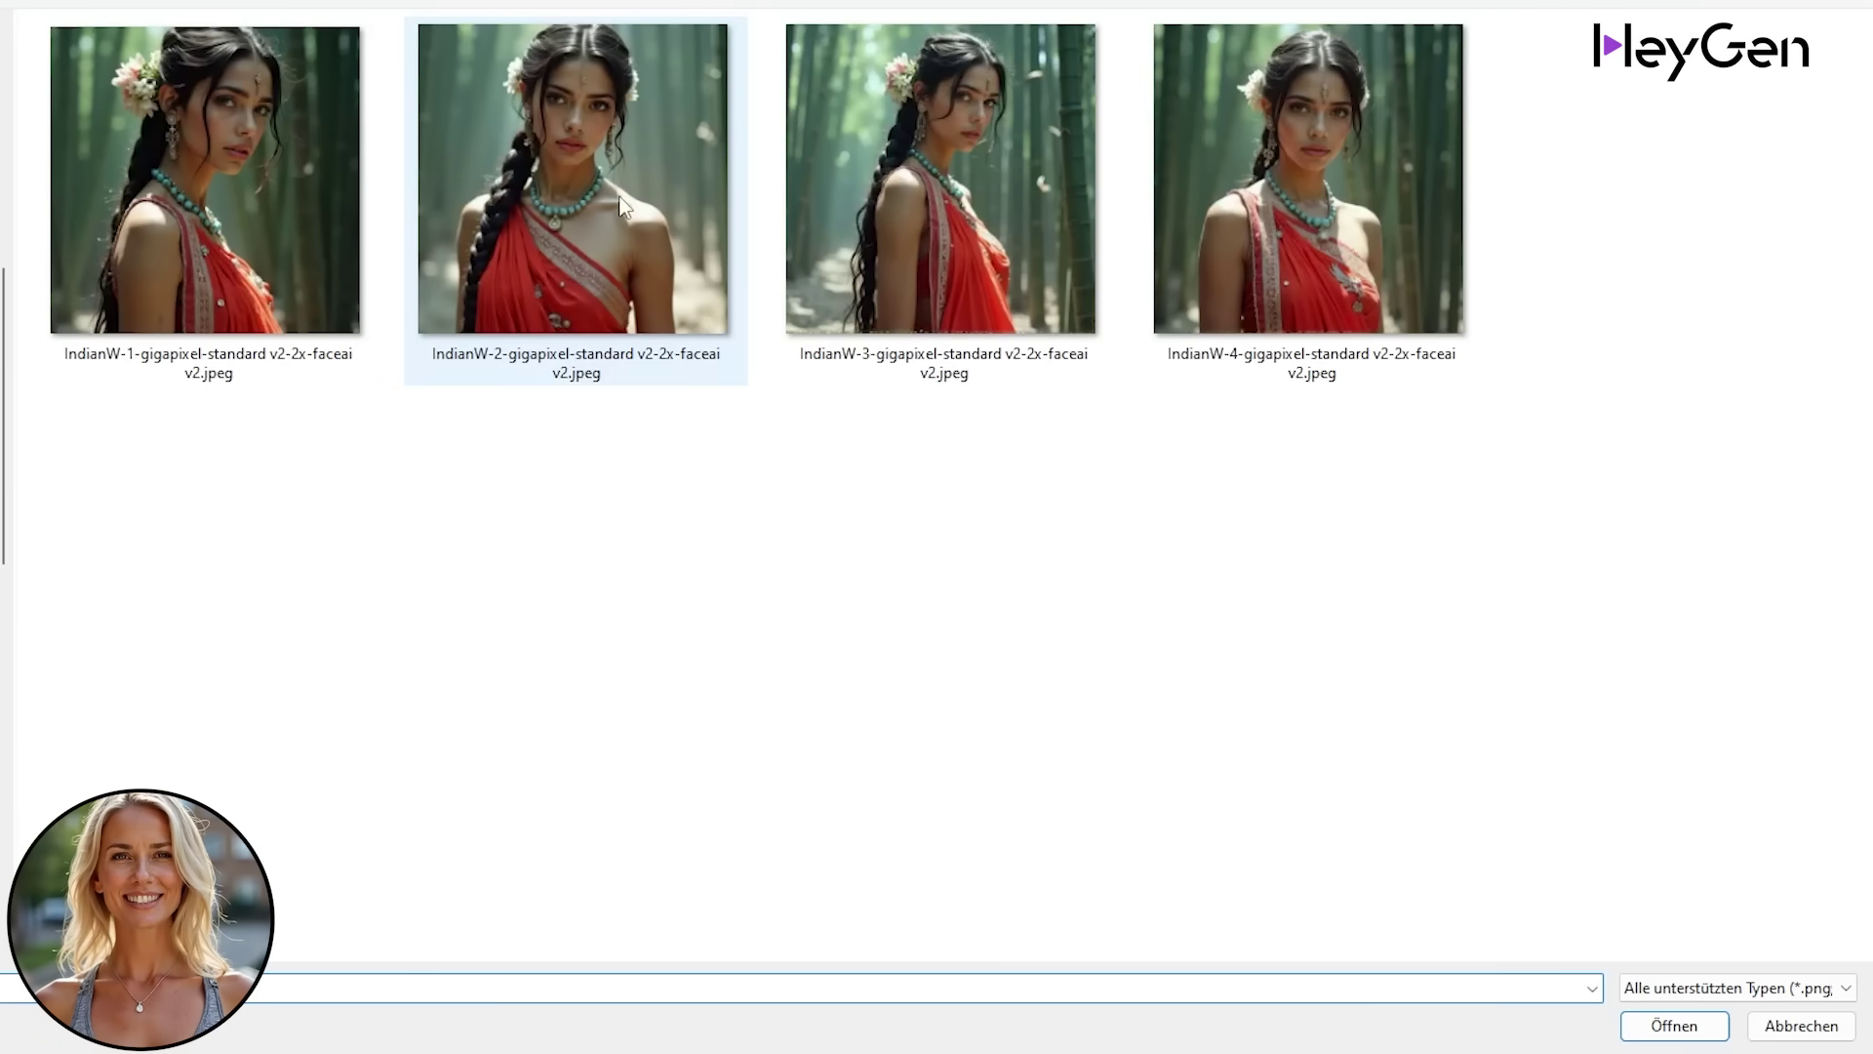
pyautogui.click(931, 189)
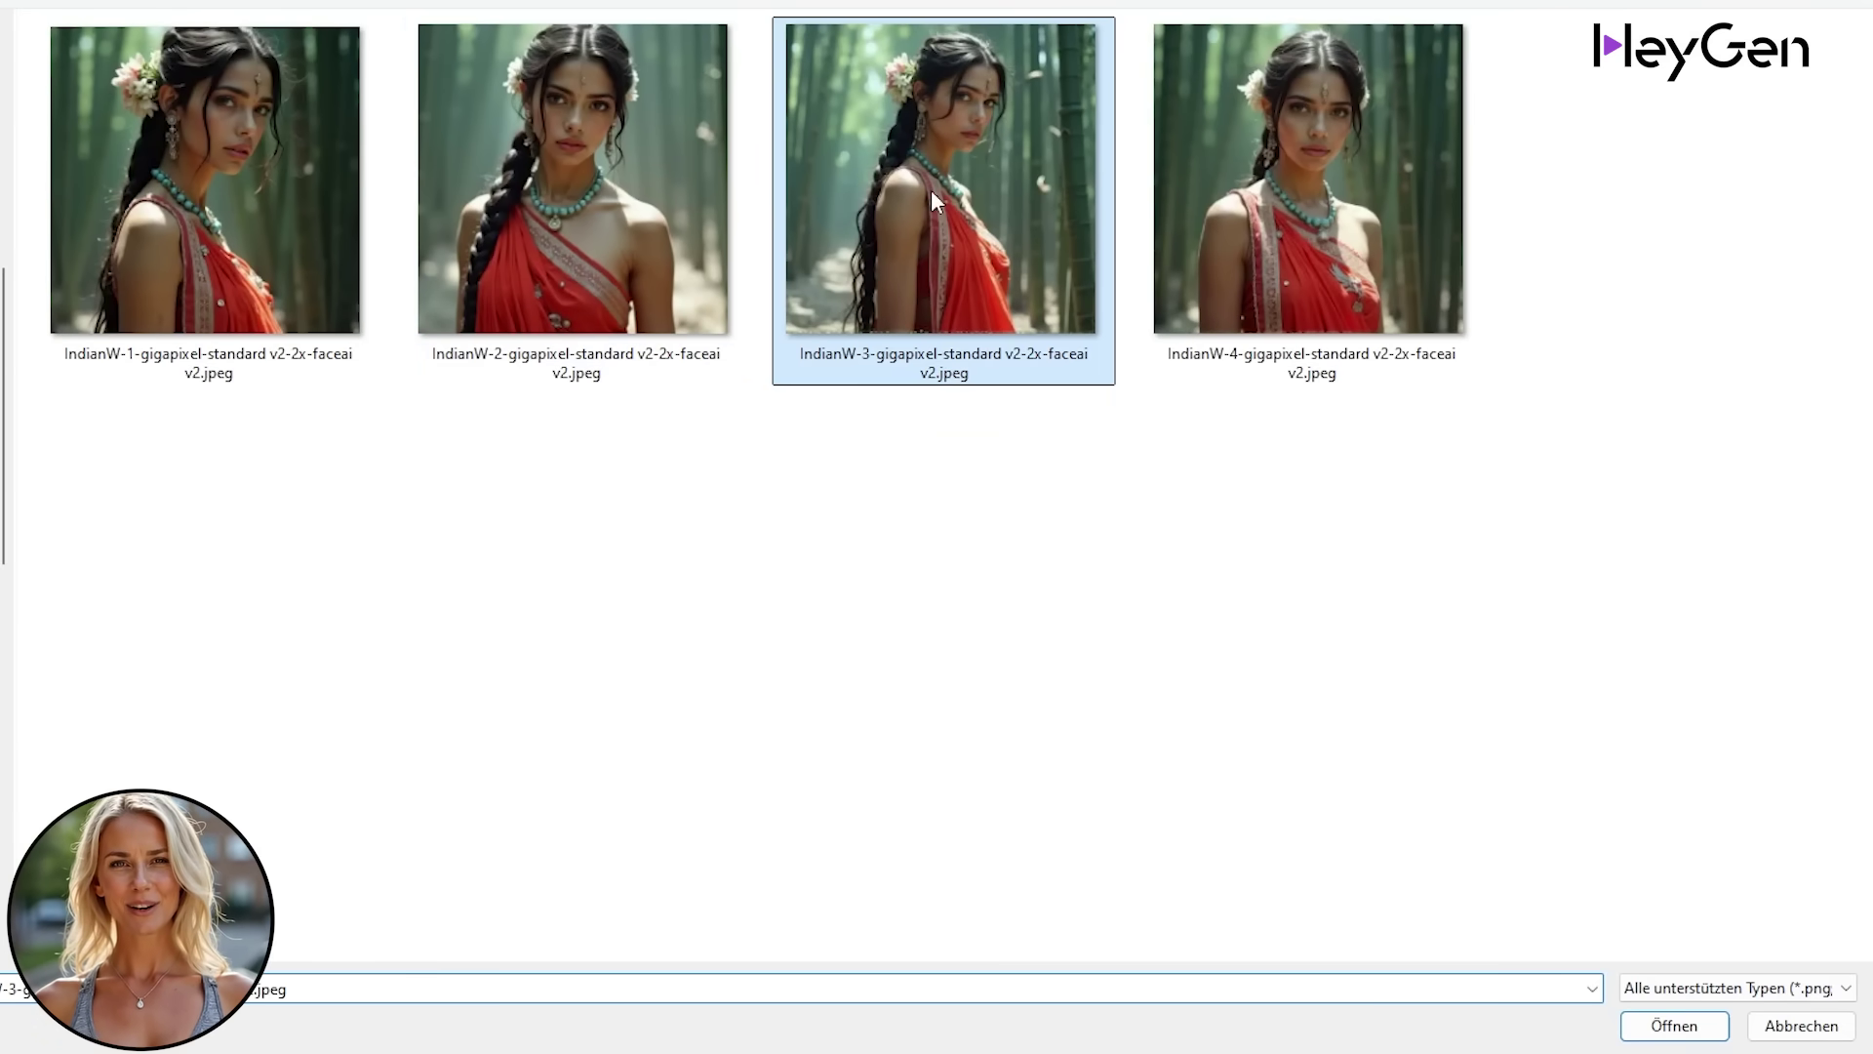
pyautogui.click(1675, 1025)
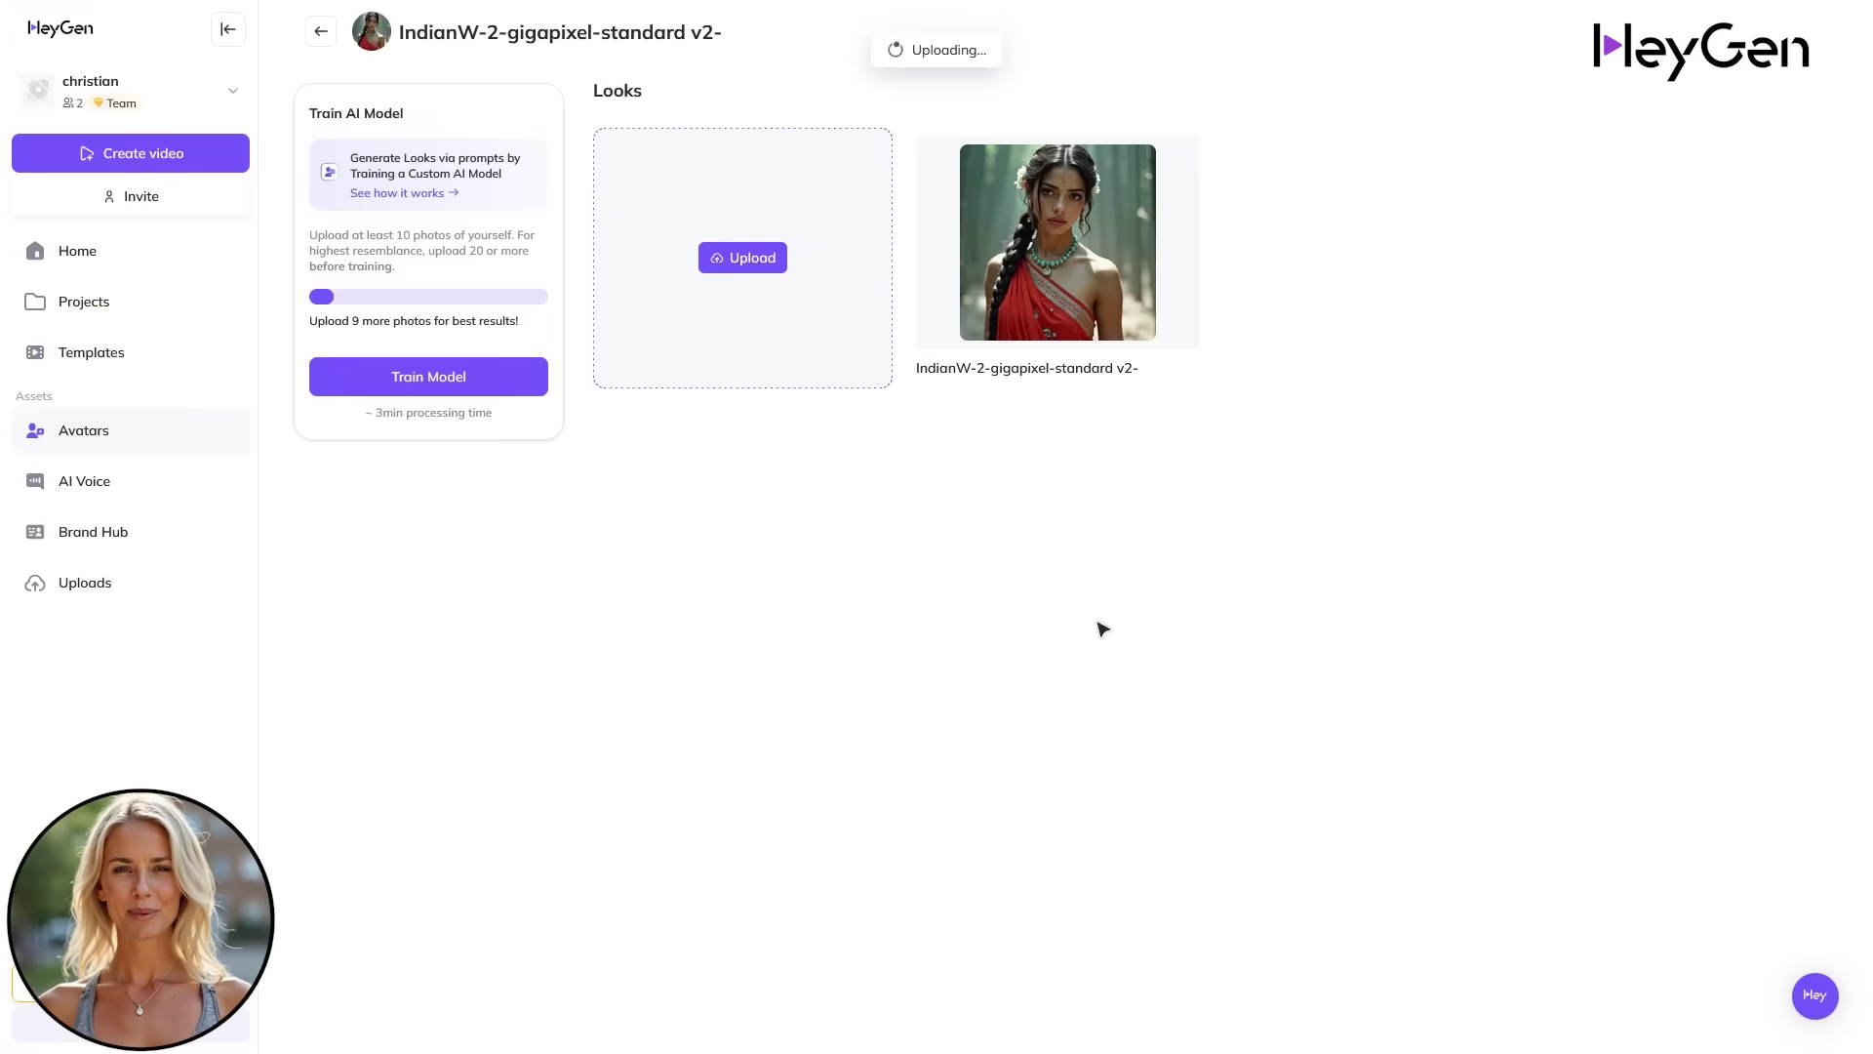
pyautogui.click(745, 258)
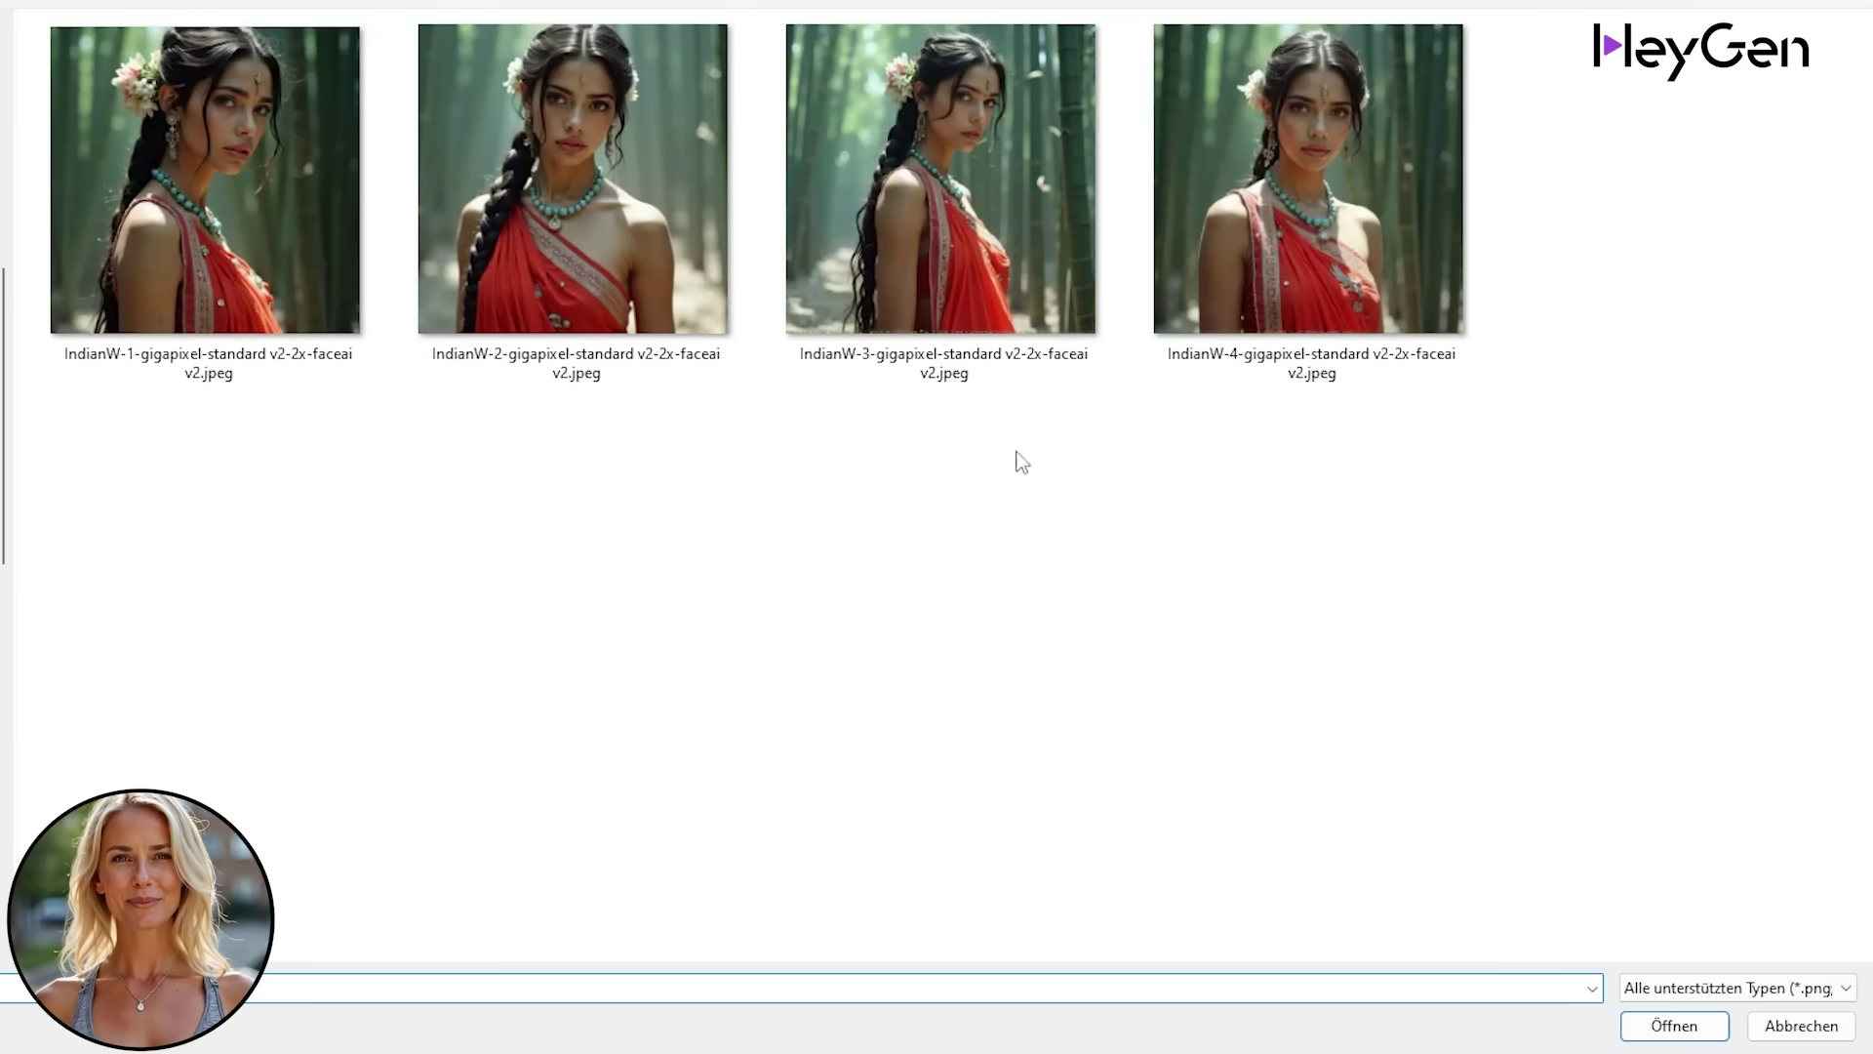
pyautogui.click(1347, 265)
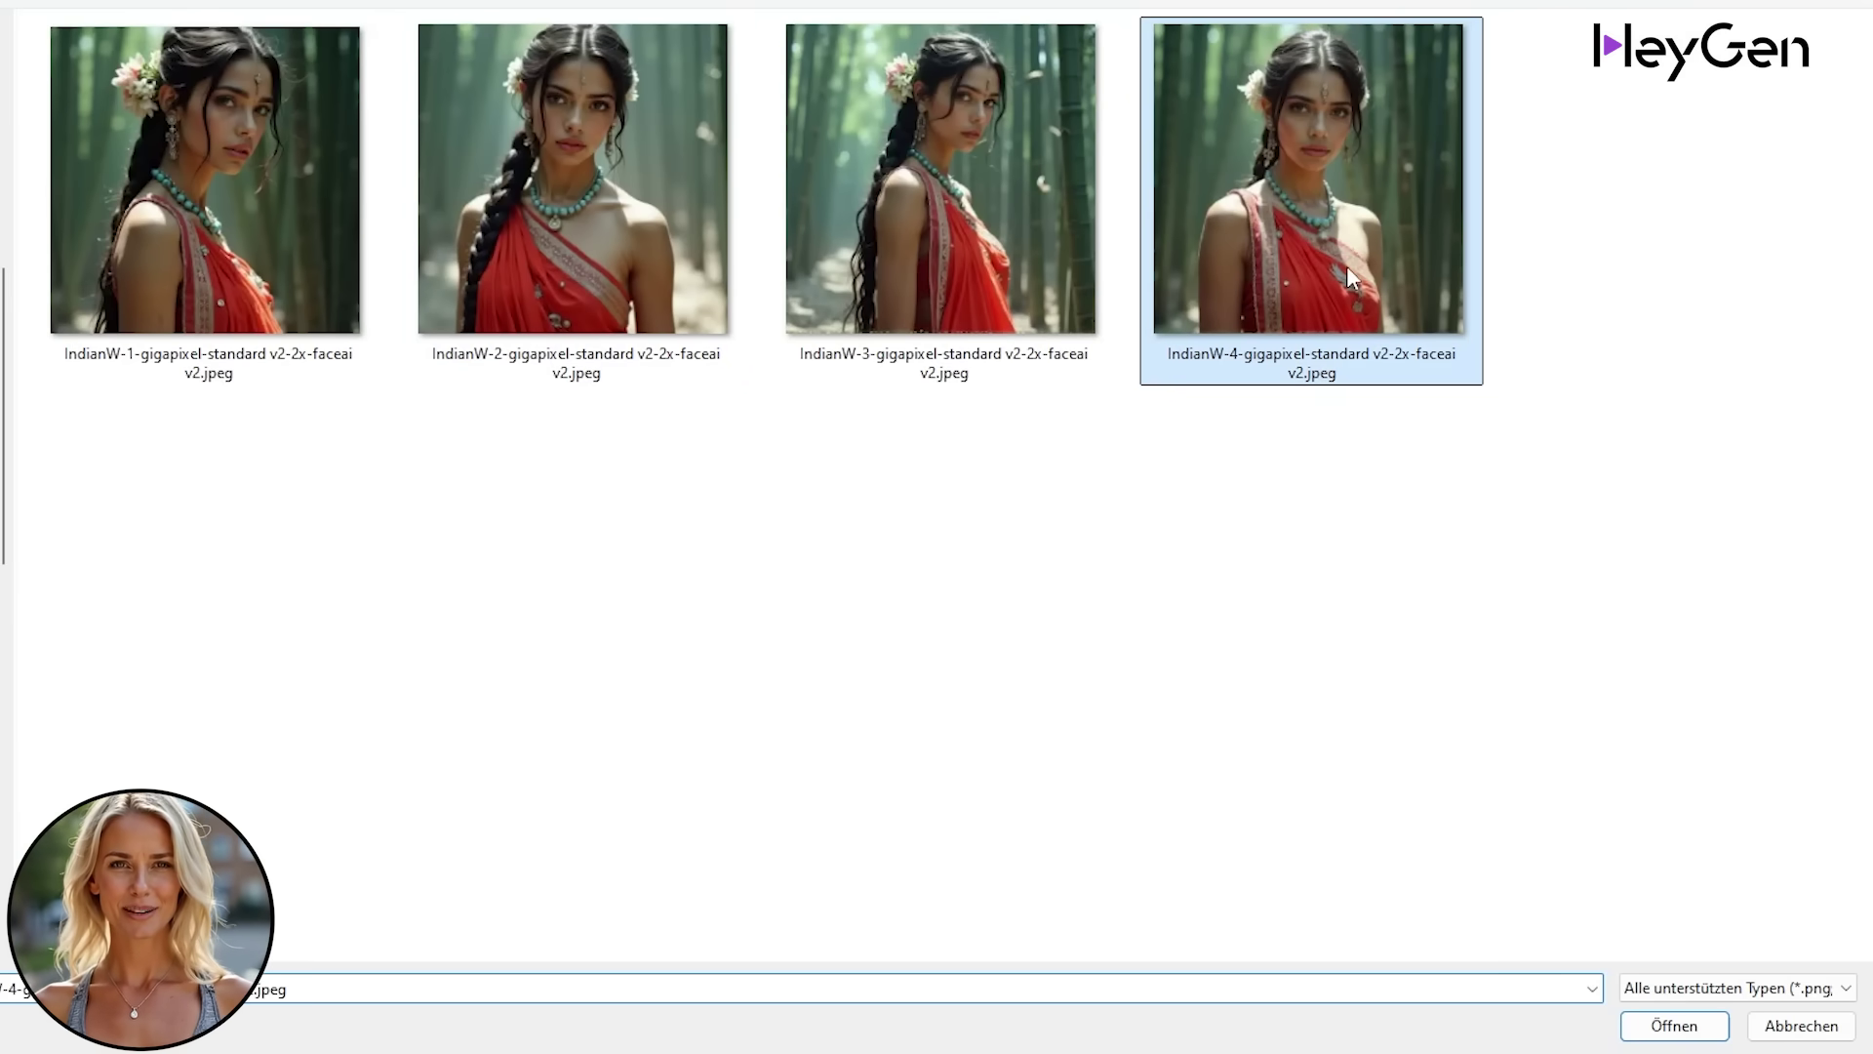
pyautogui.click(1676, 1022)
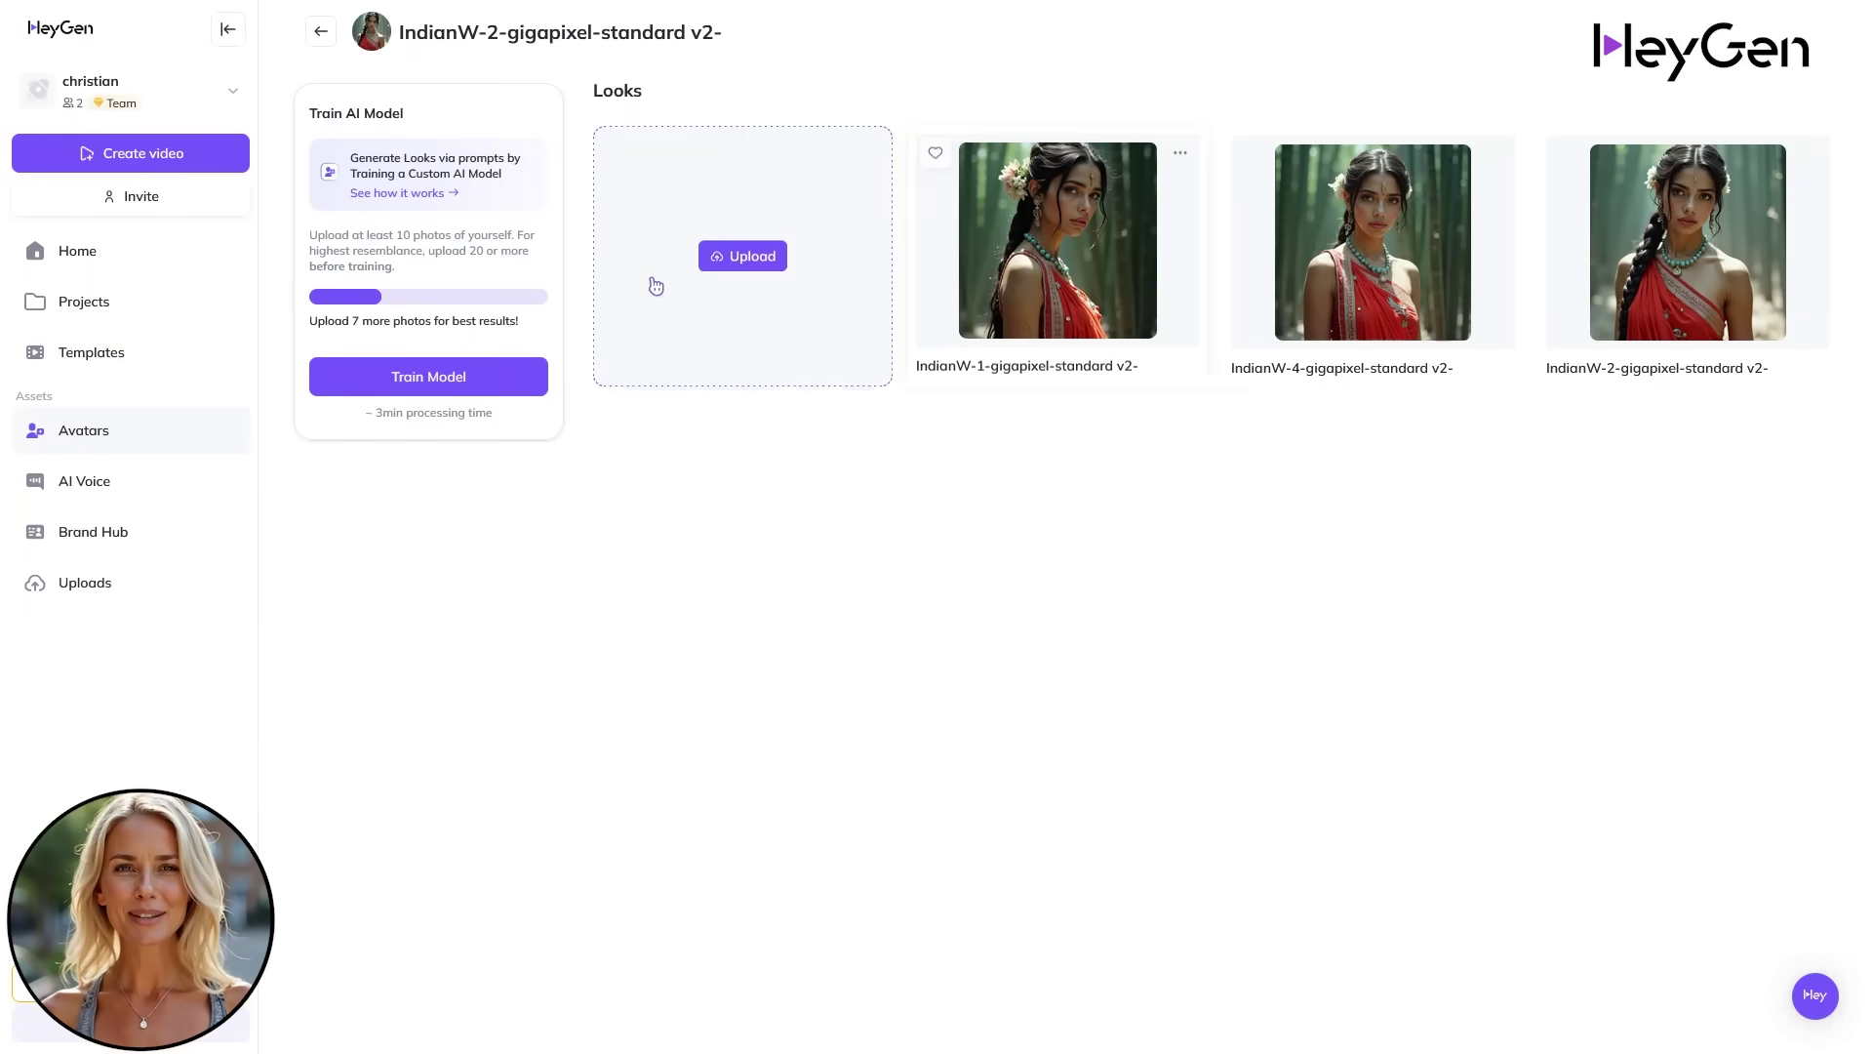
# - Train the model on three photos with Gender Woman, Age 25, Ethnicity South Asian (Indian)
pyautogui.click(421, 389)
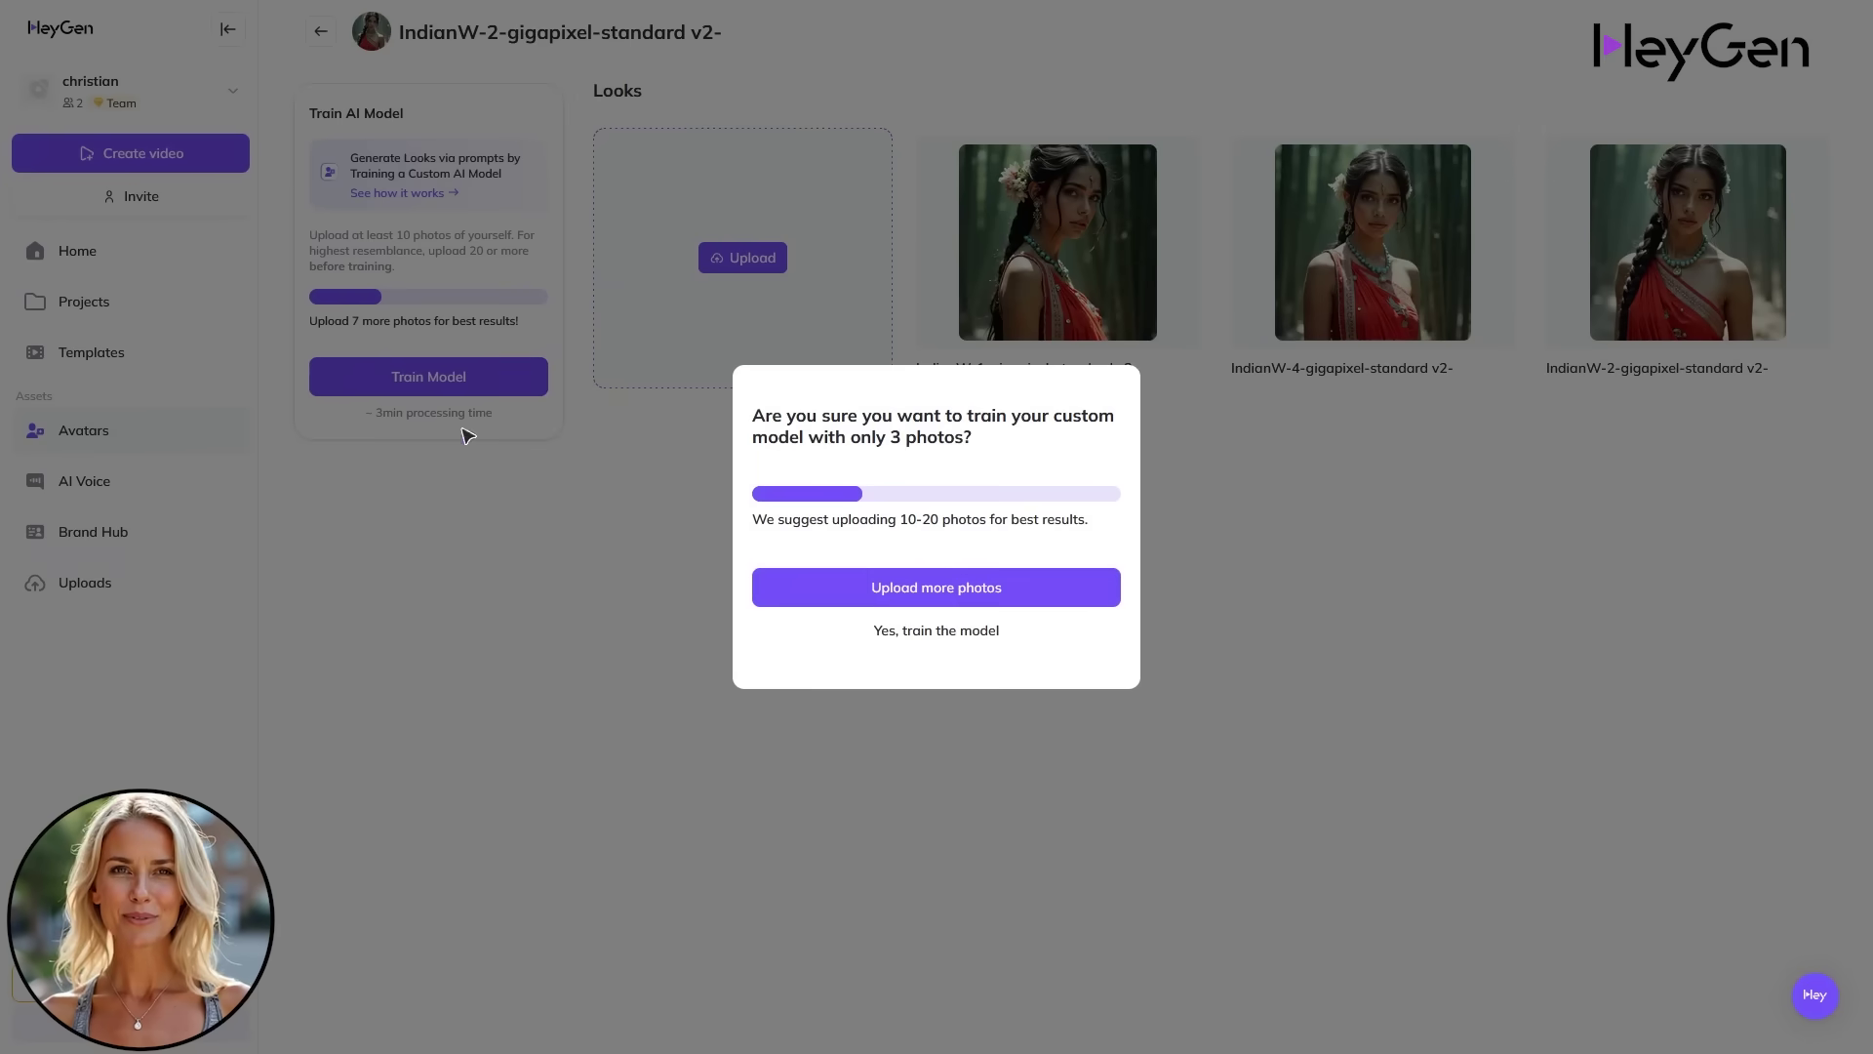
pyautogui.click(960, 644)
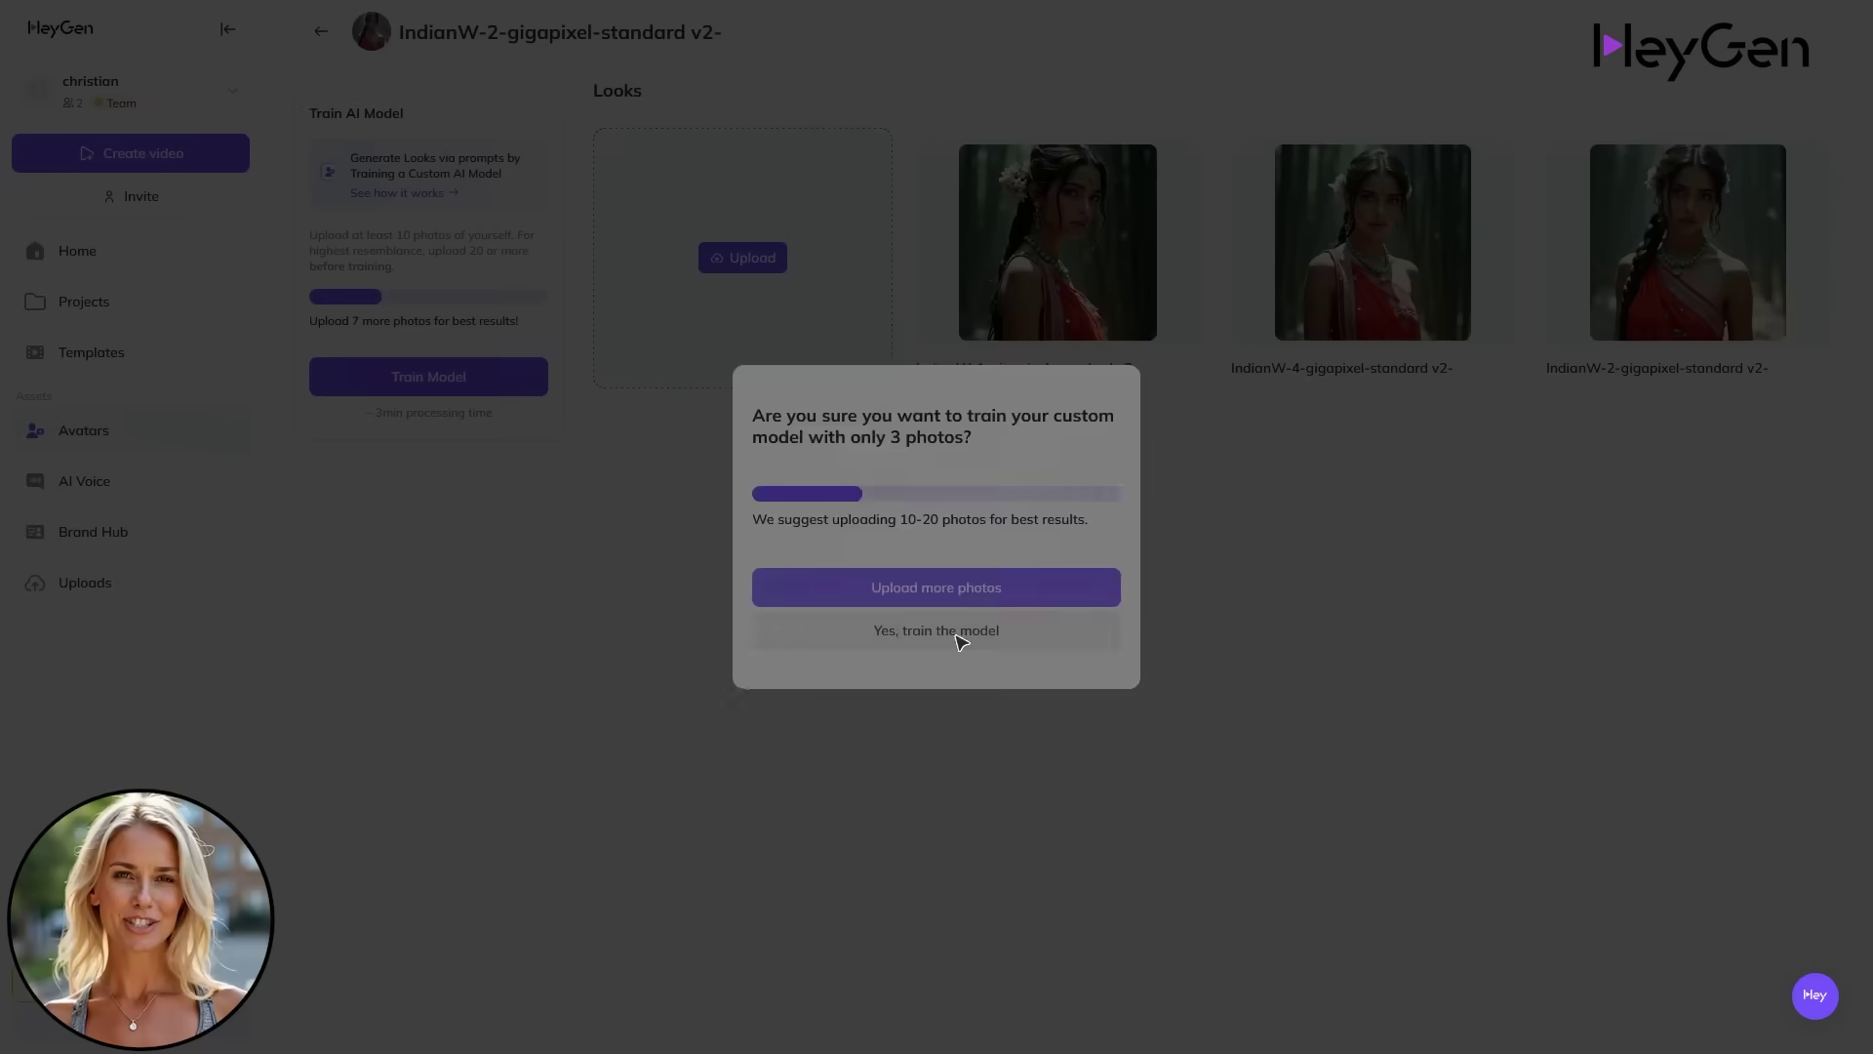
pyautogui.click(816, 454)
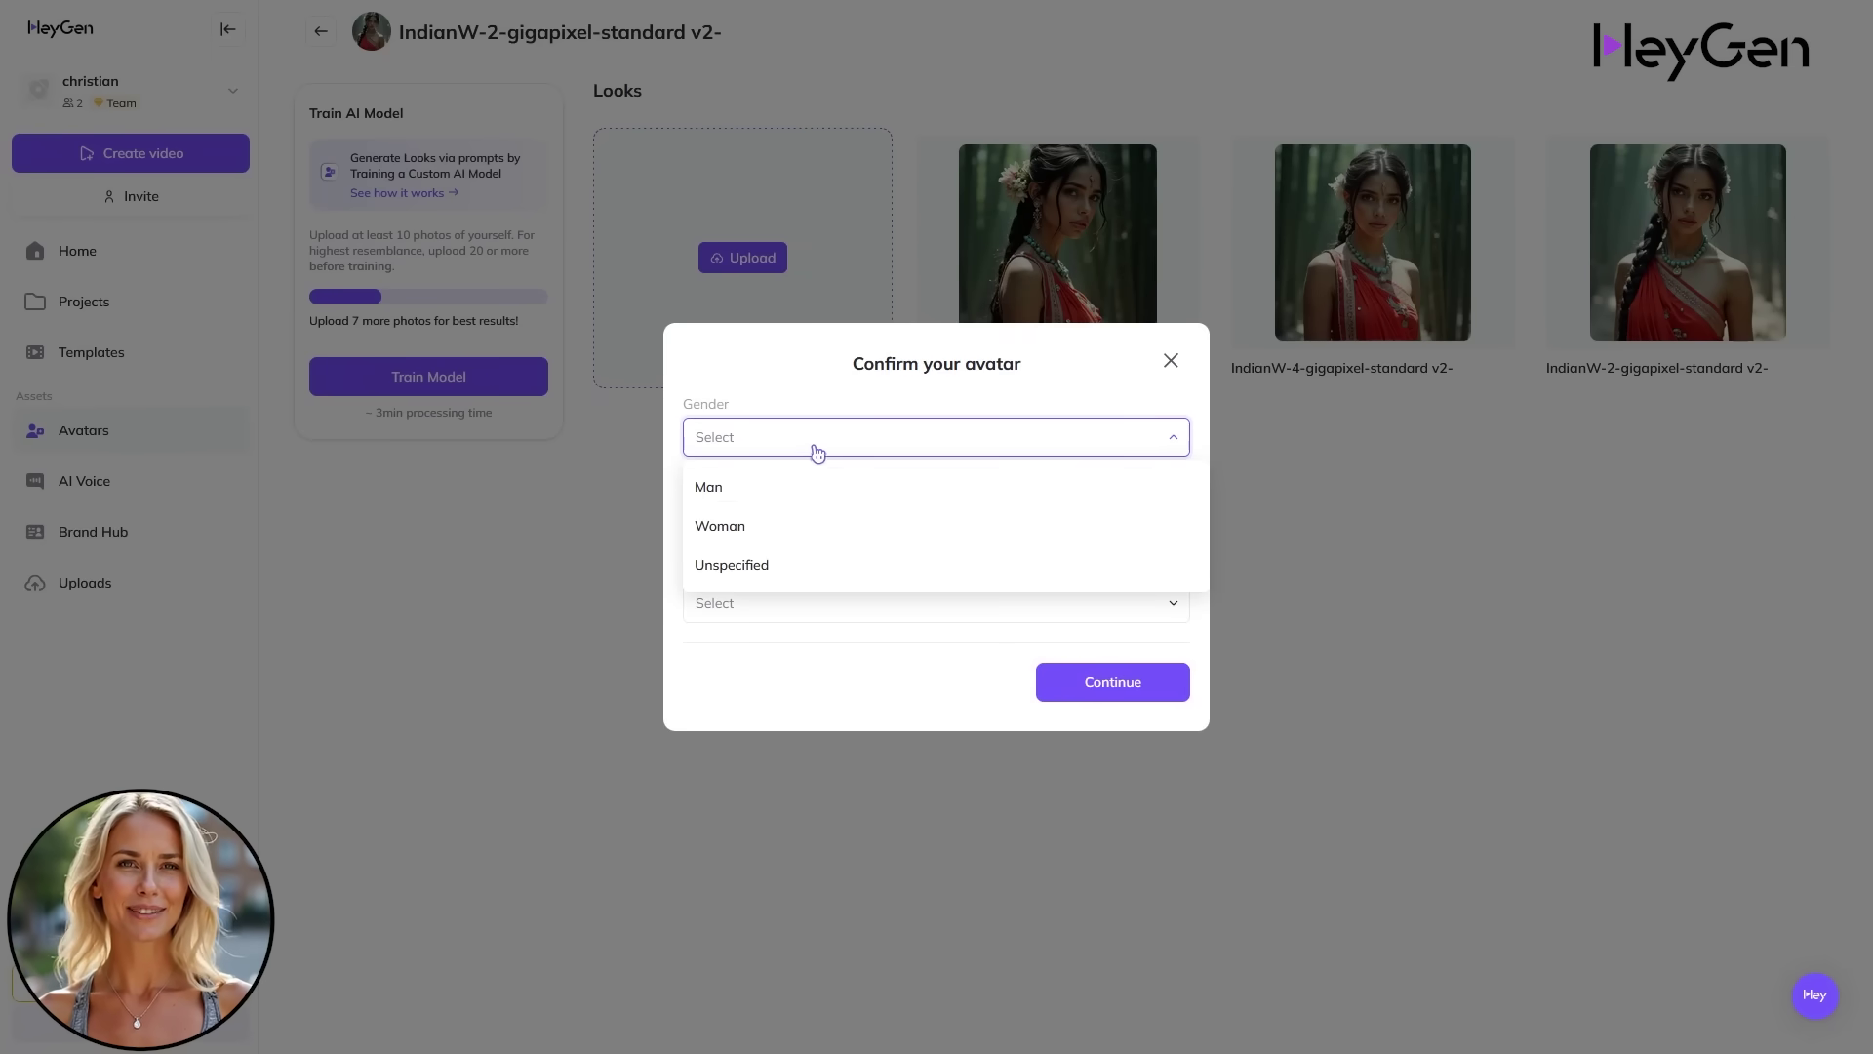
pyautogui.click(773, 526)
pyautogui.click(774, 514)
pyautogui.write('25')
pyautogui.click(883, 605)
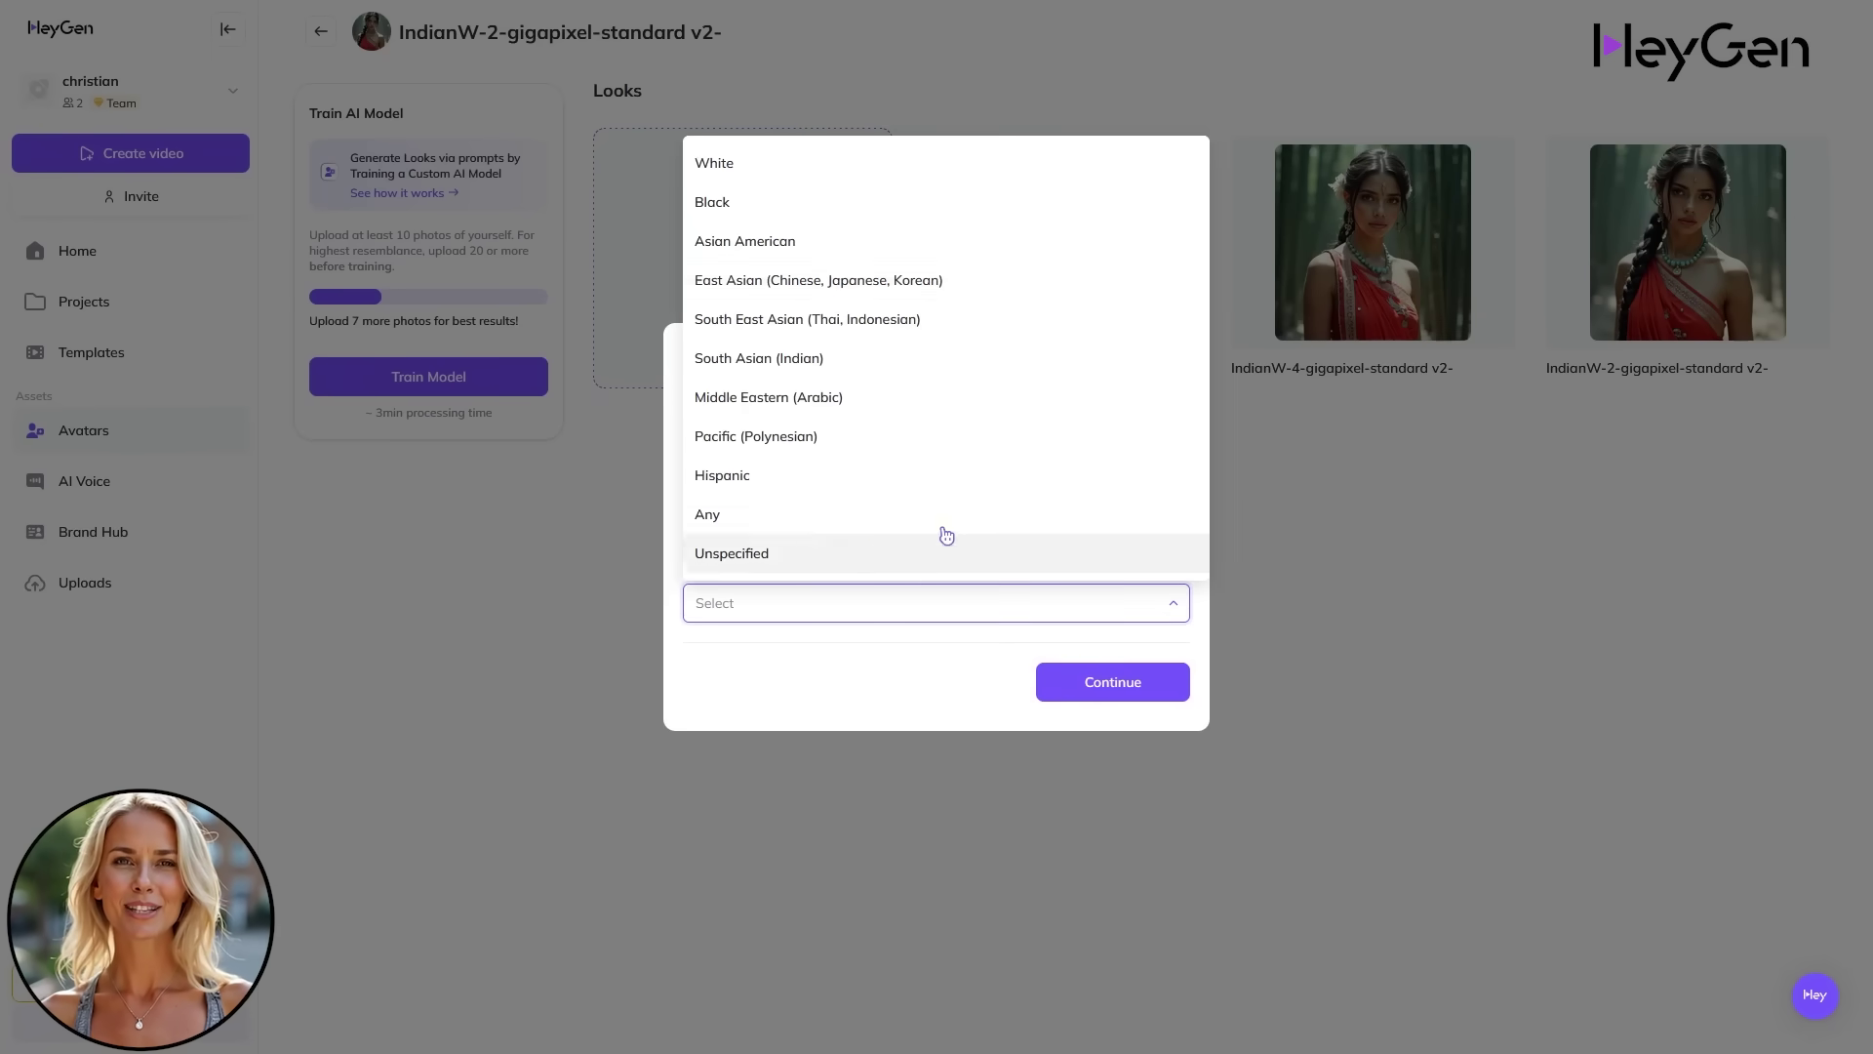
pyautogui.click(802, 360)
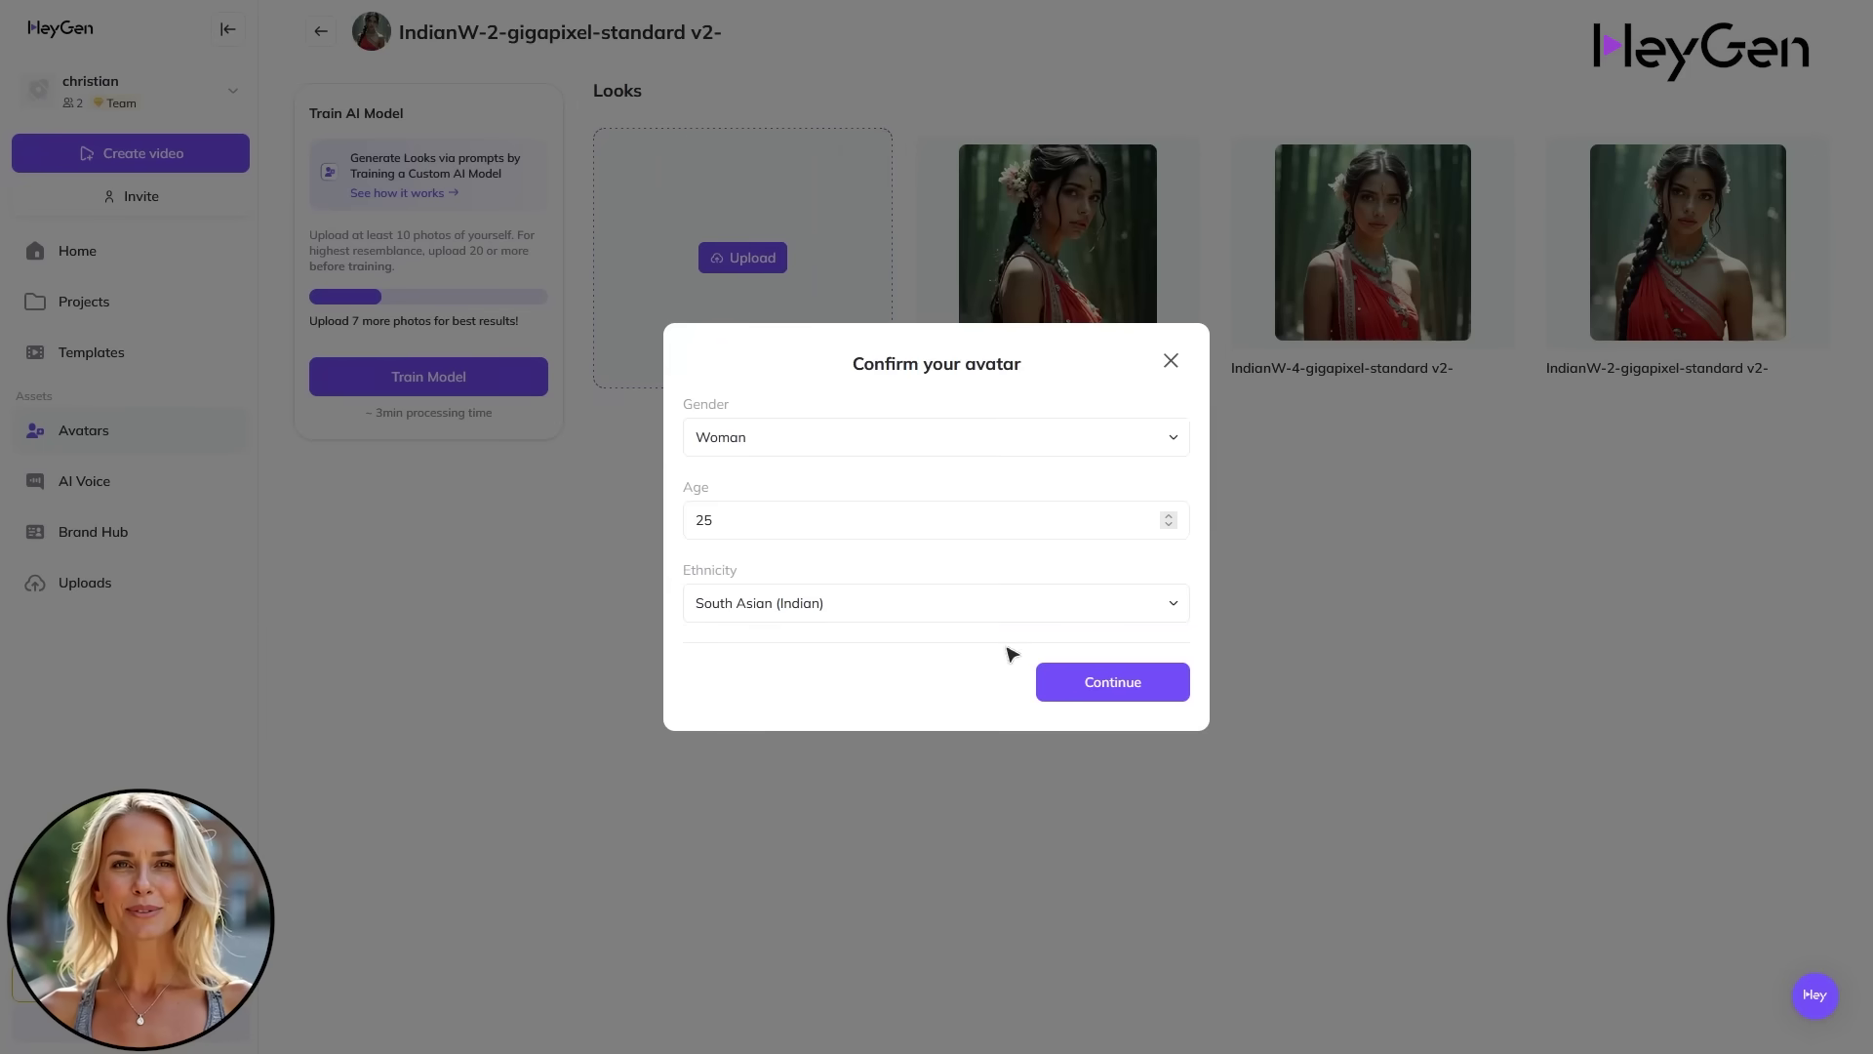
pyautogui.click(1113, 688)
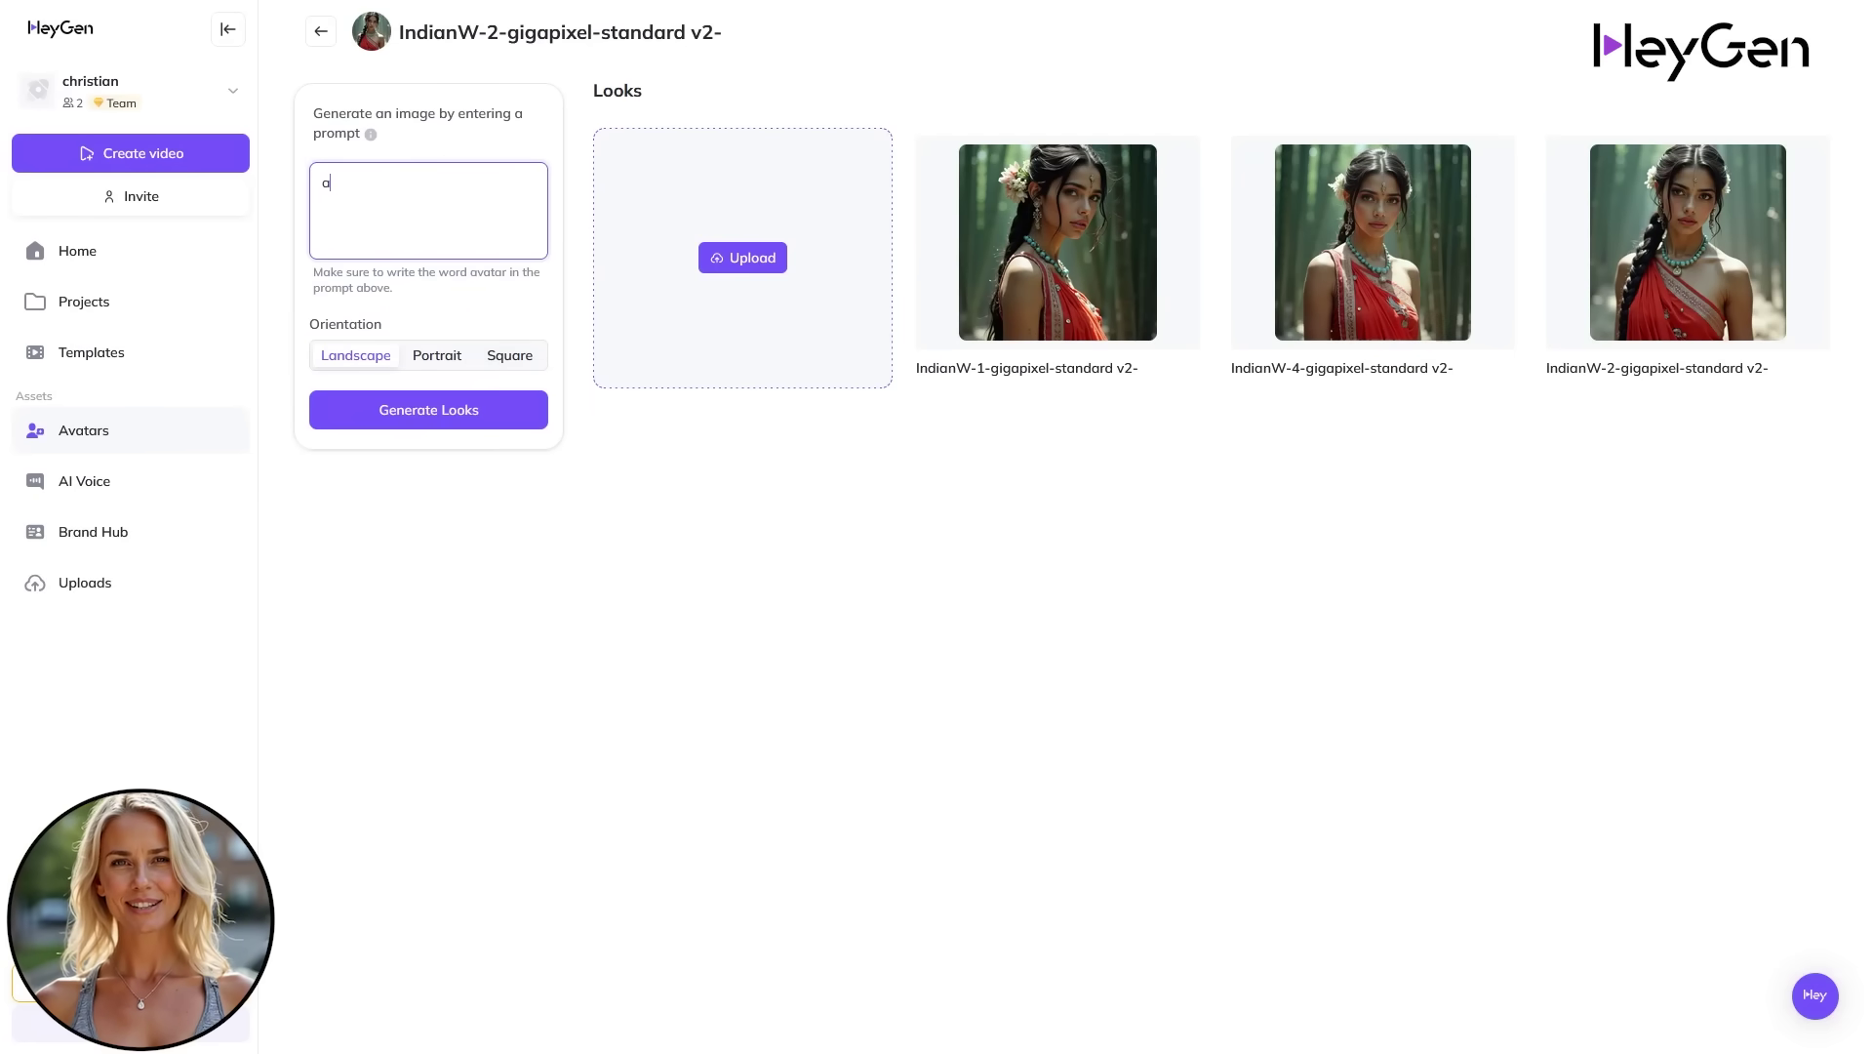
# - Generate looks from a prompt of her in a yellow 'heygen' shirt in a living room
pyautogui.write('woman')
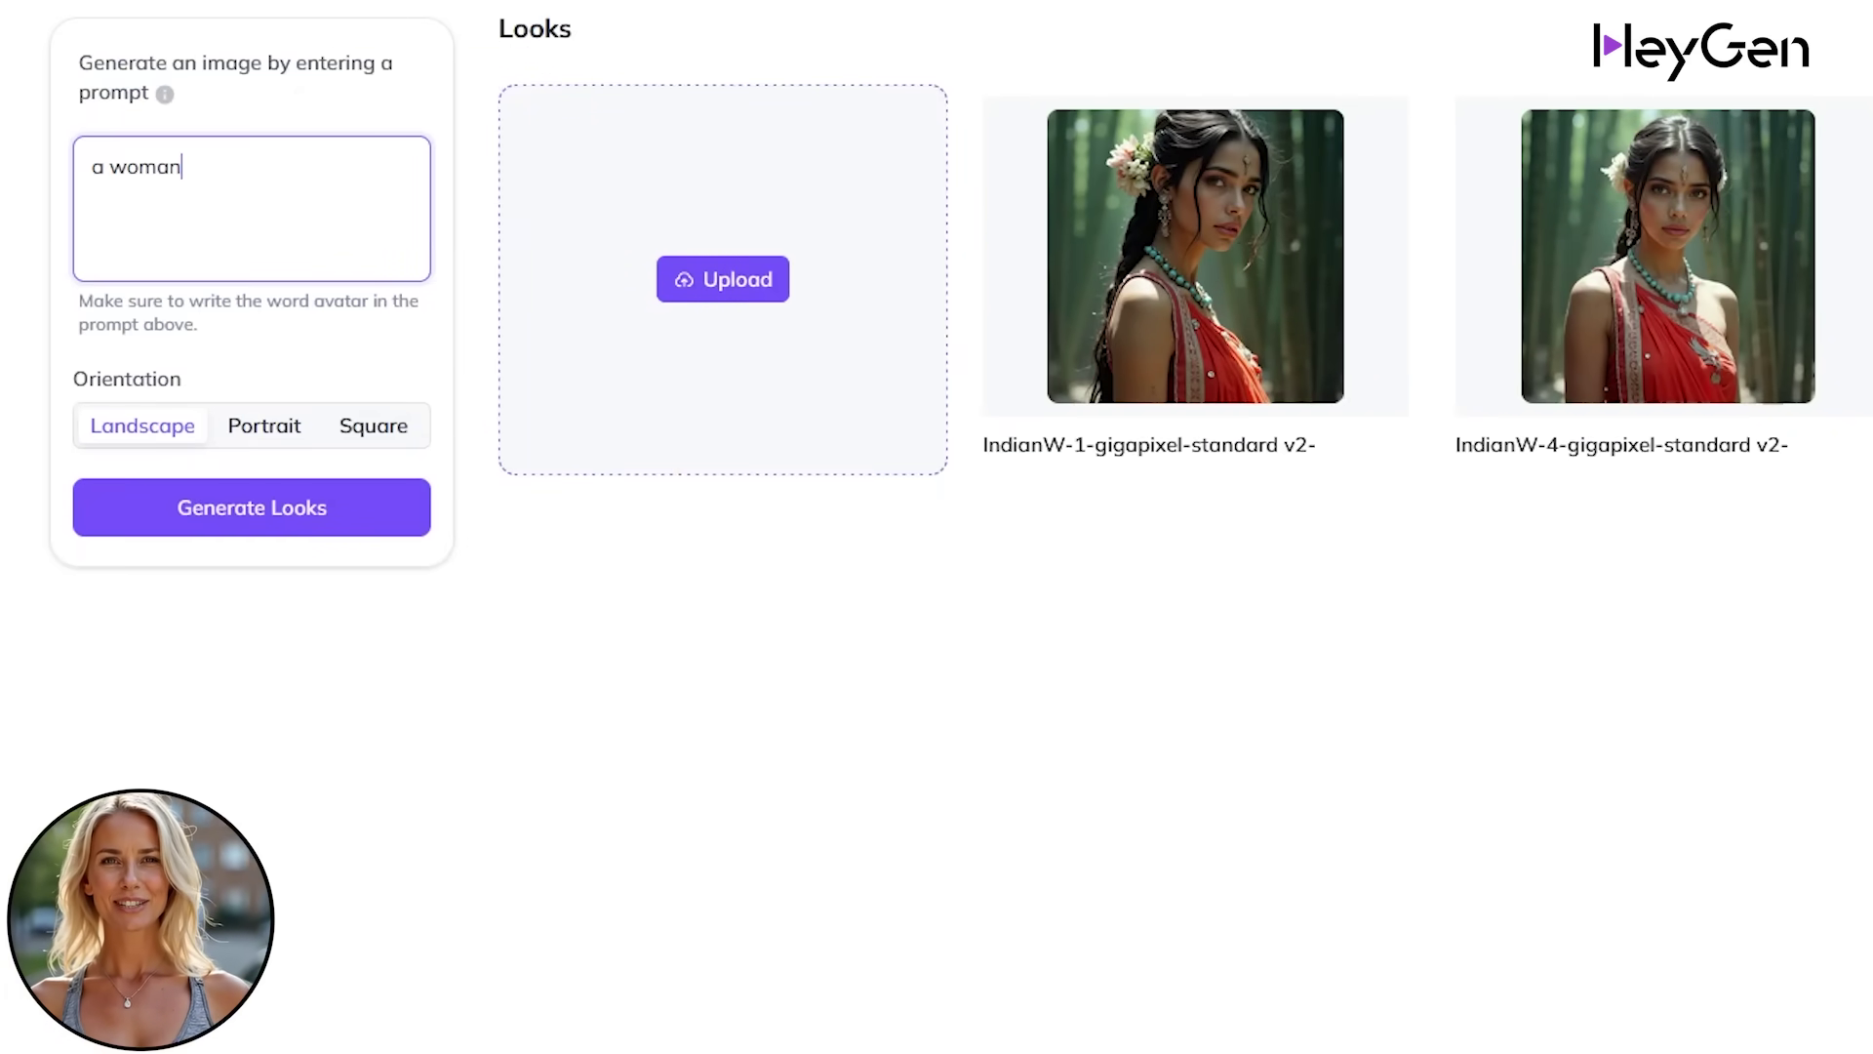
pyautogui.write(' with yellow shirt with the text "heygen" on it is sitting in a living room, arms up in the sky.')
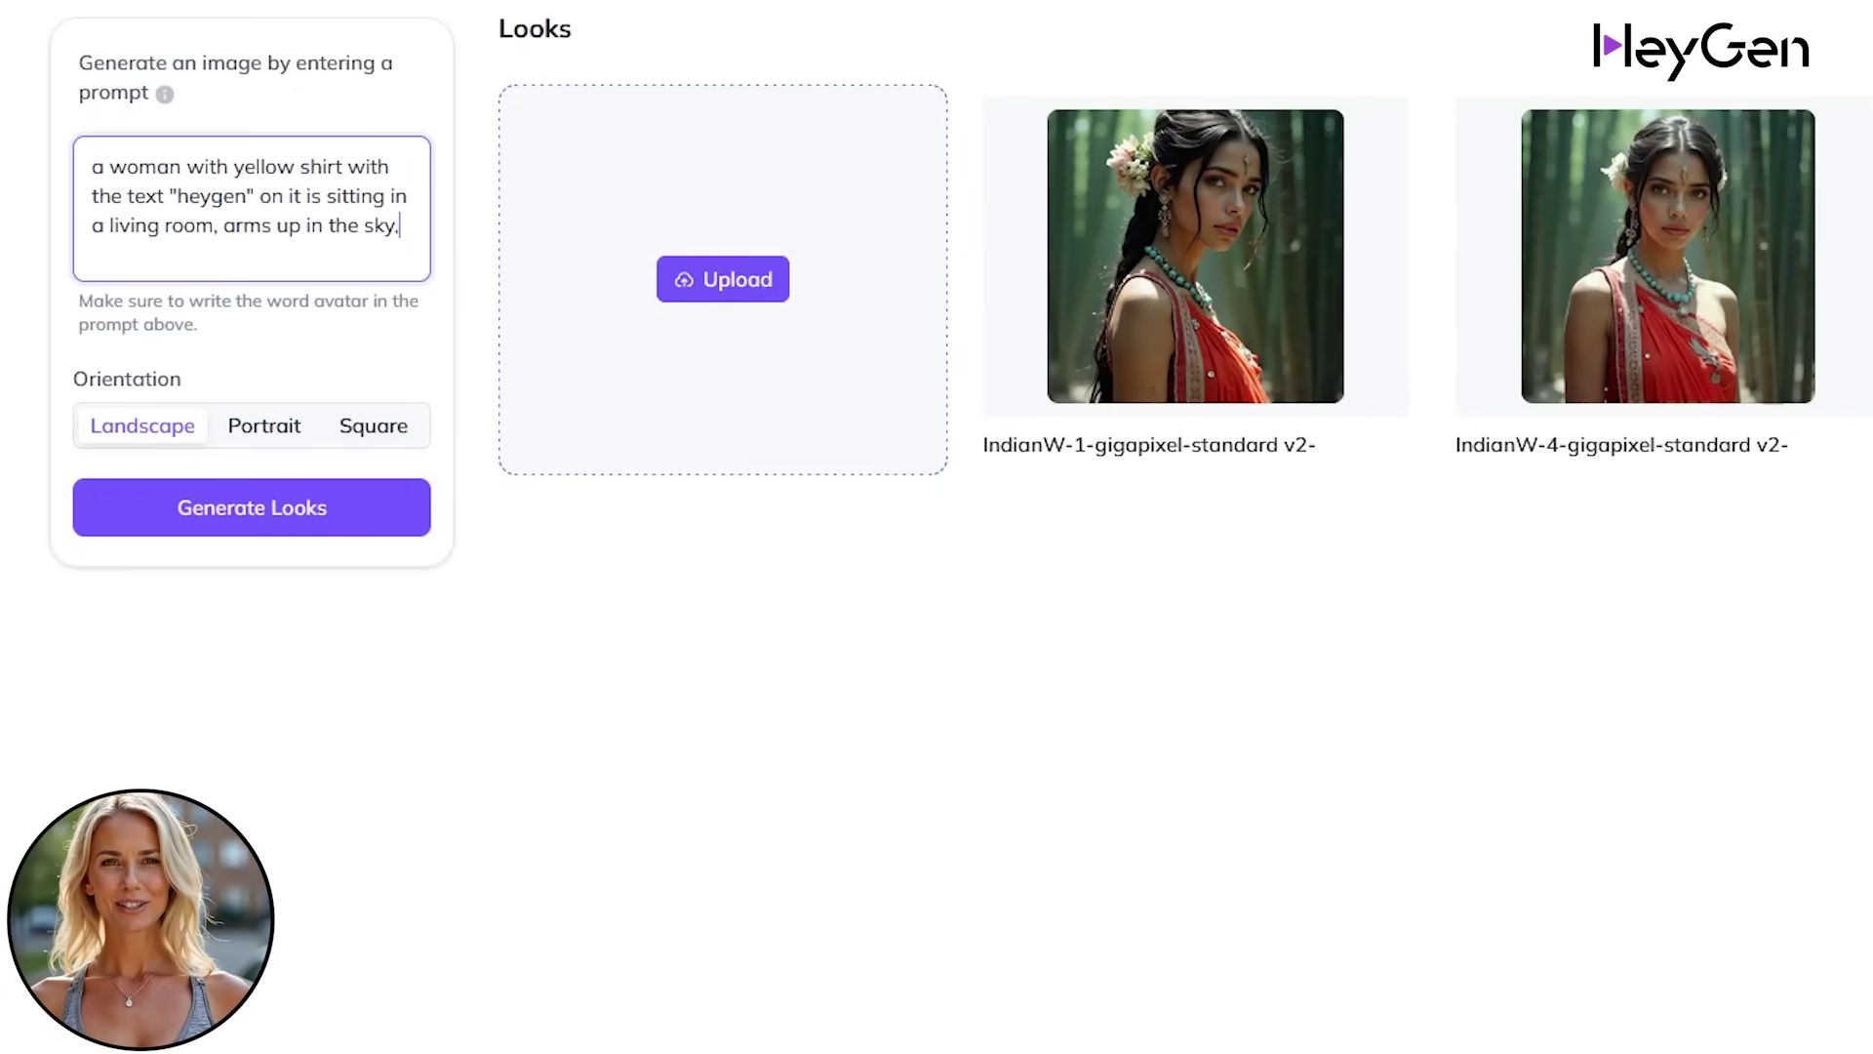
pyautogui.write(' She is happy. Cinematic shot')
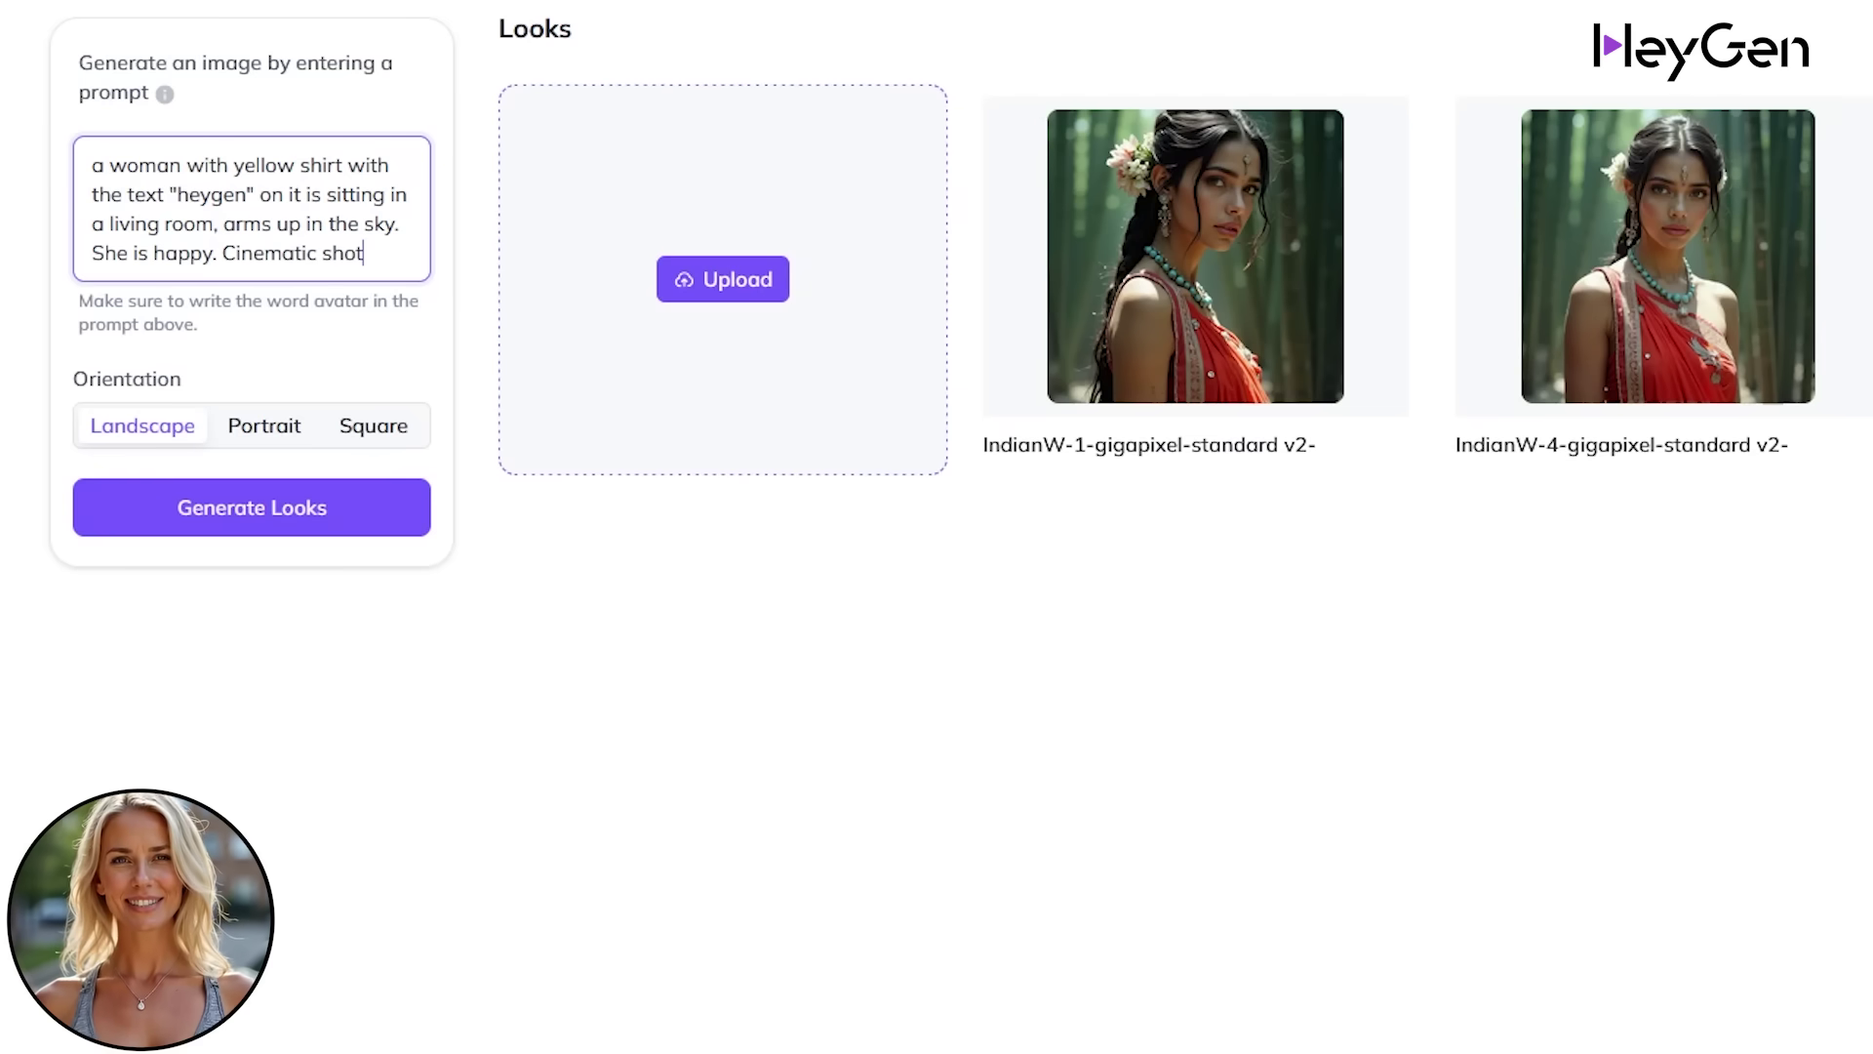
pyautogui.click(280, 520)
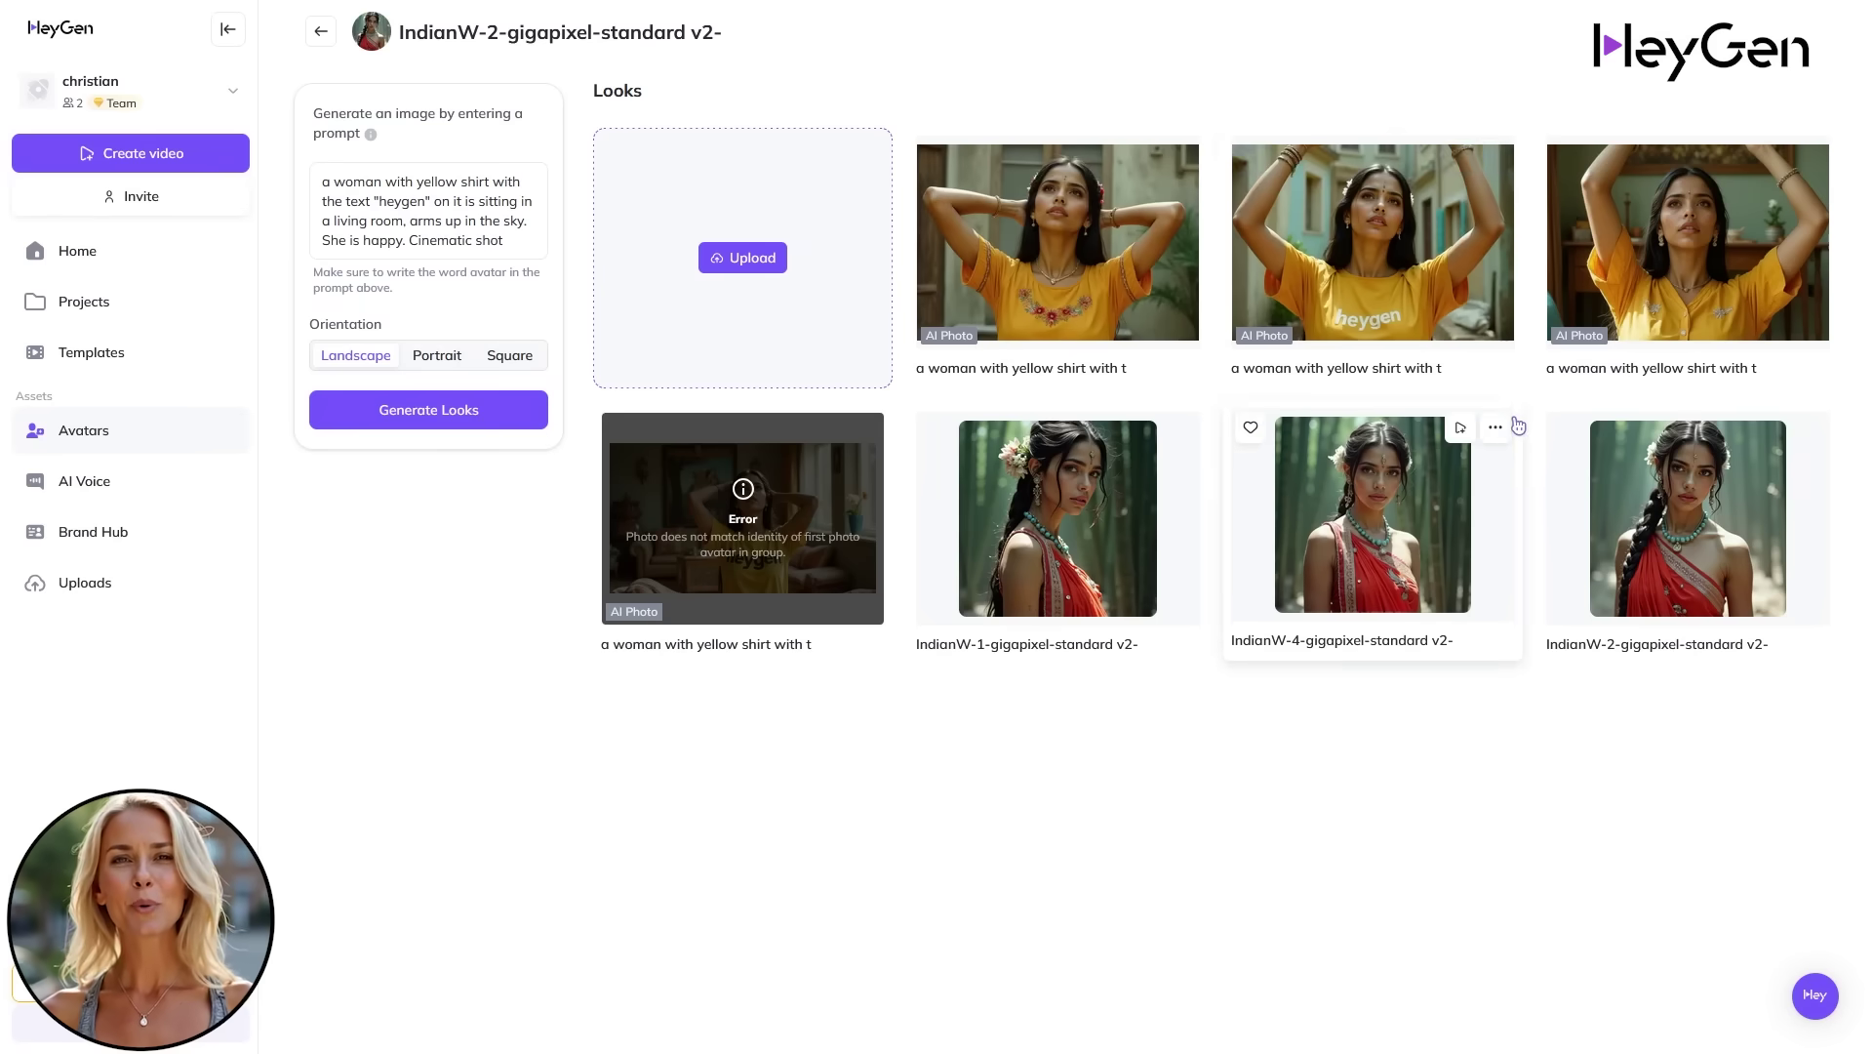
pyautogui.click(1390, 244)
# - Step through the generated looks in preview, then close it and return to the avatar list
pyautogui.press('Left')
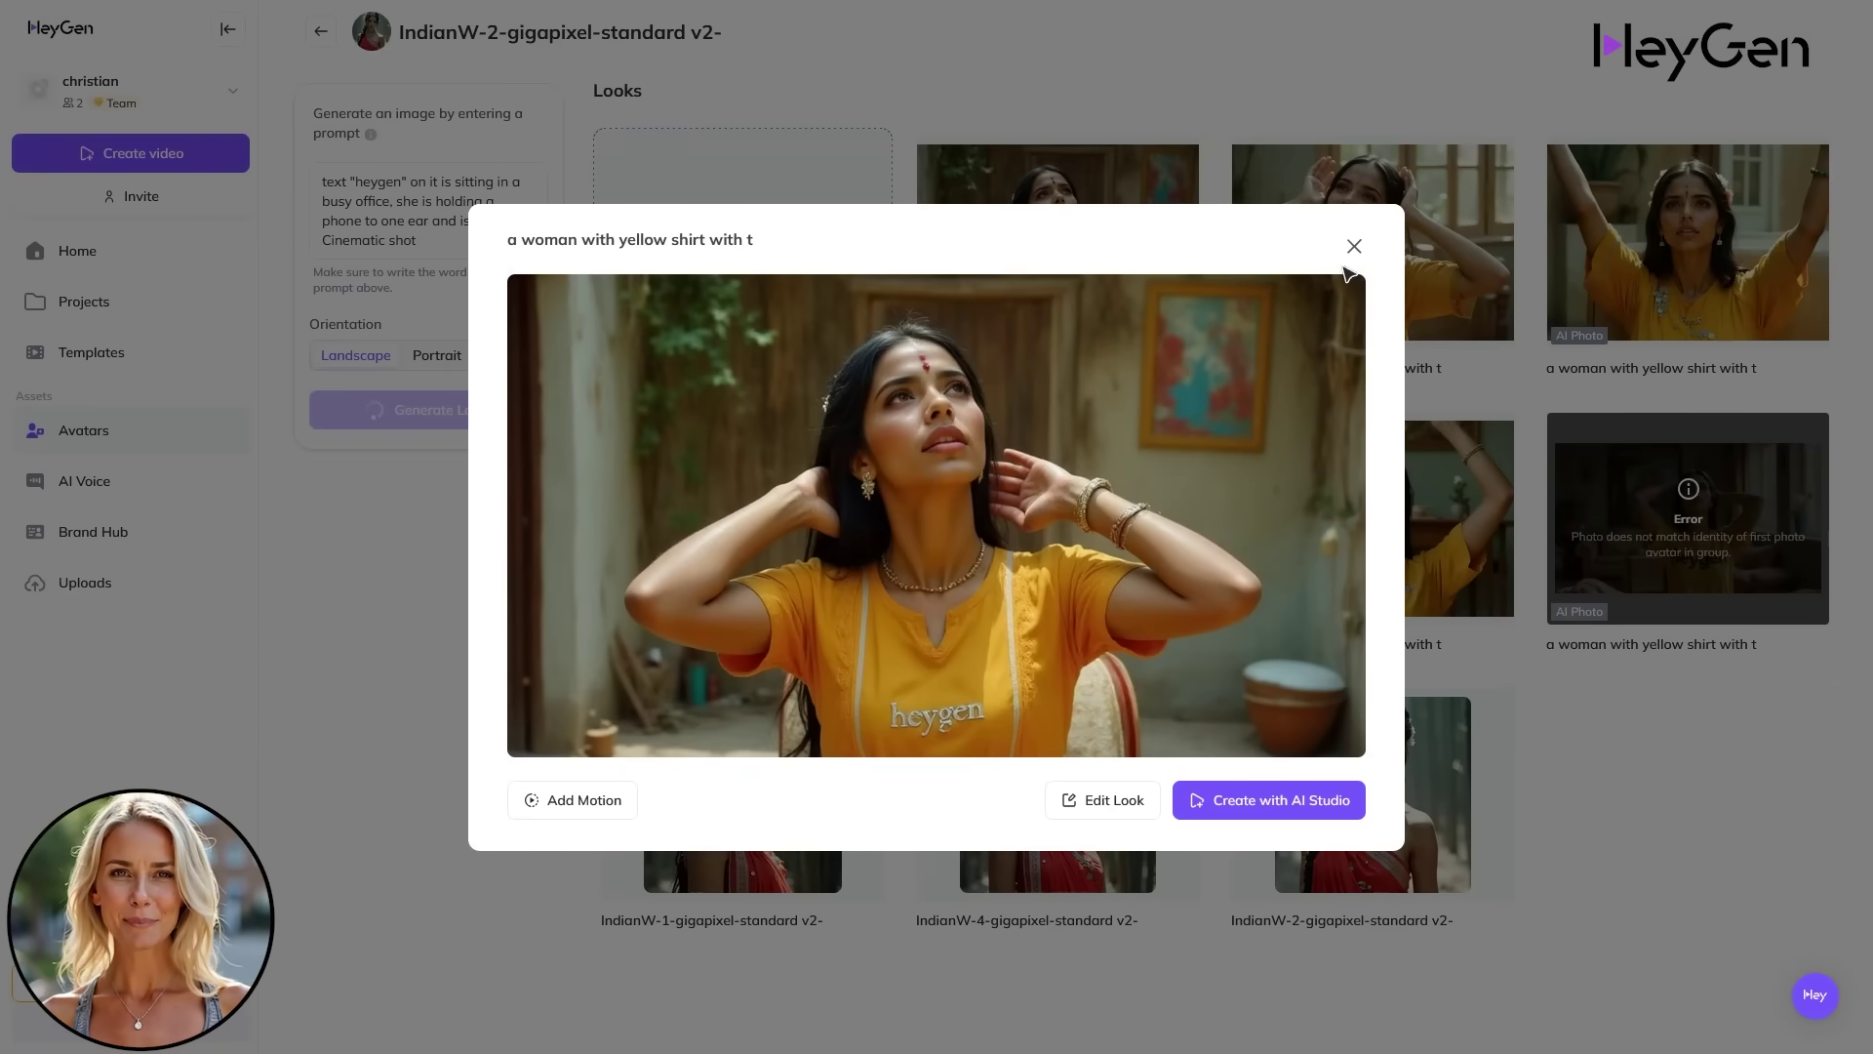
pyautogui.press('Left')
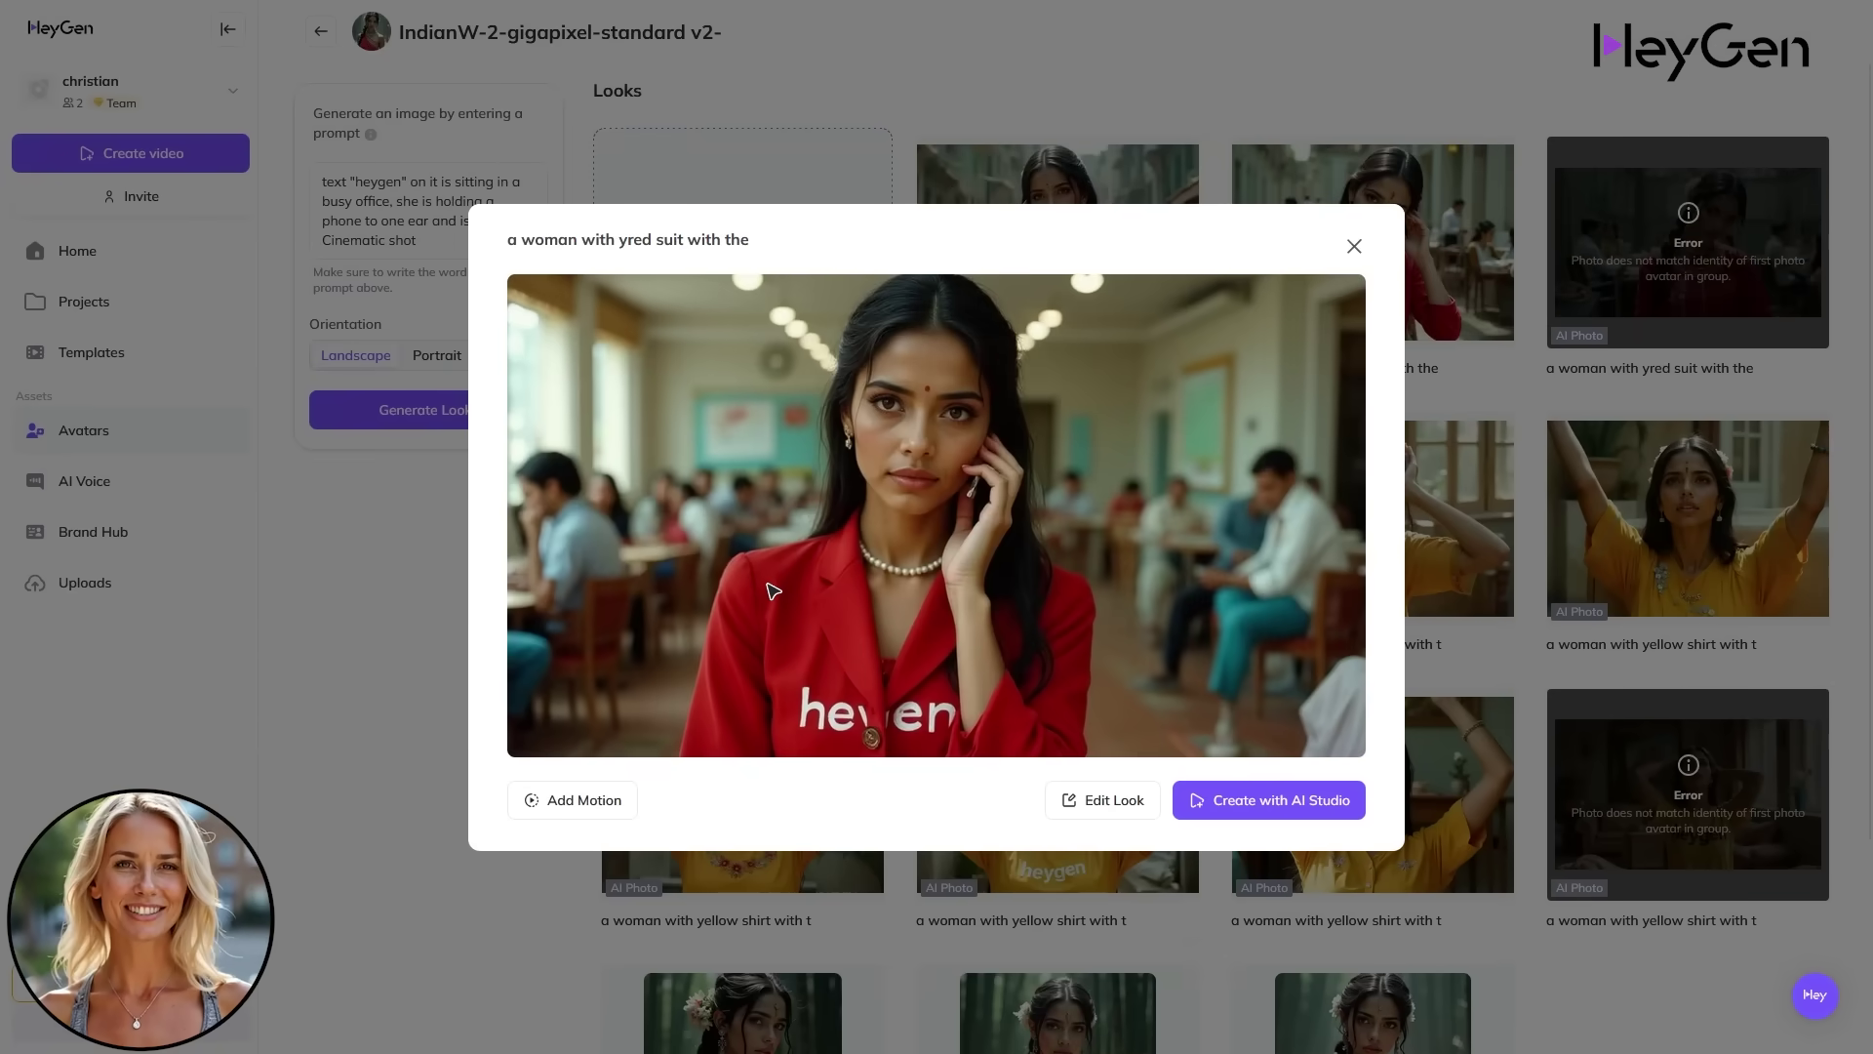
pyautogui.press('Left')
pyautogui.press('Left')
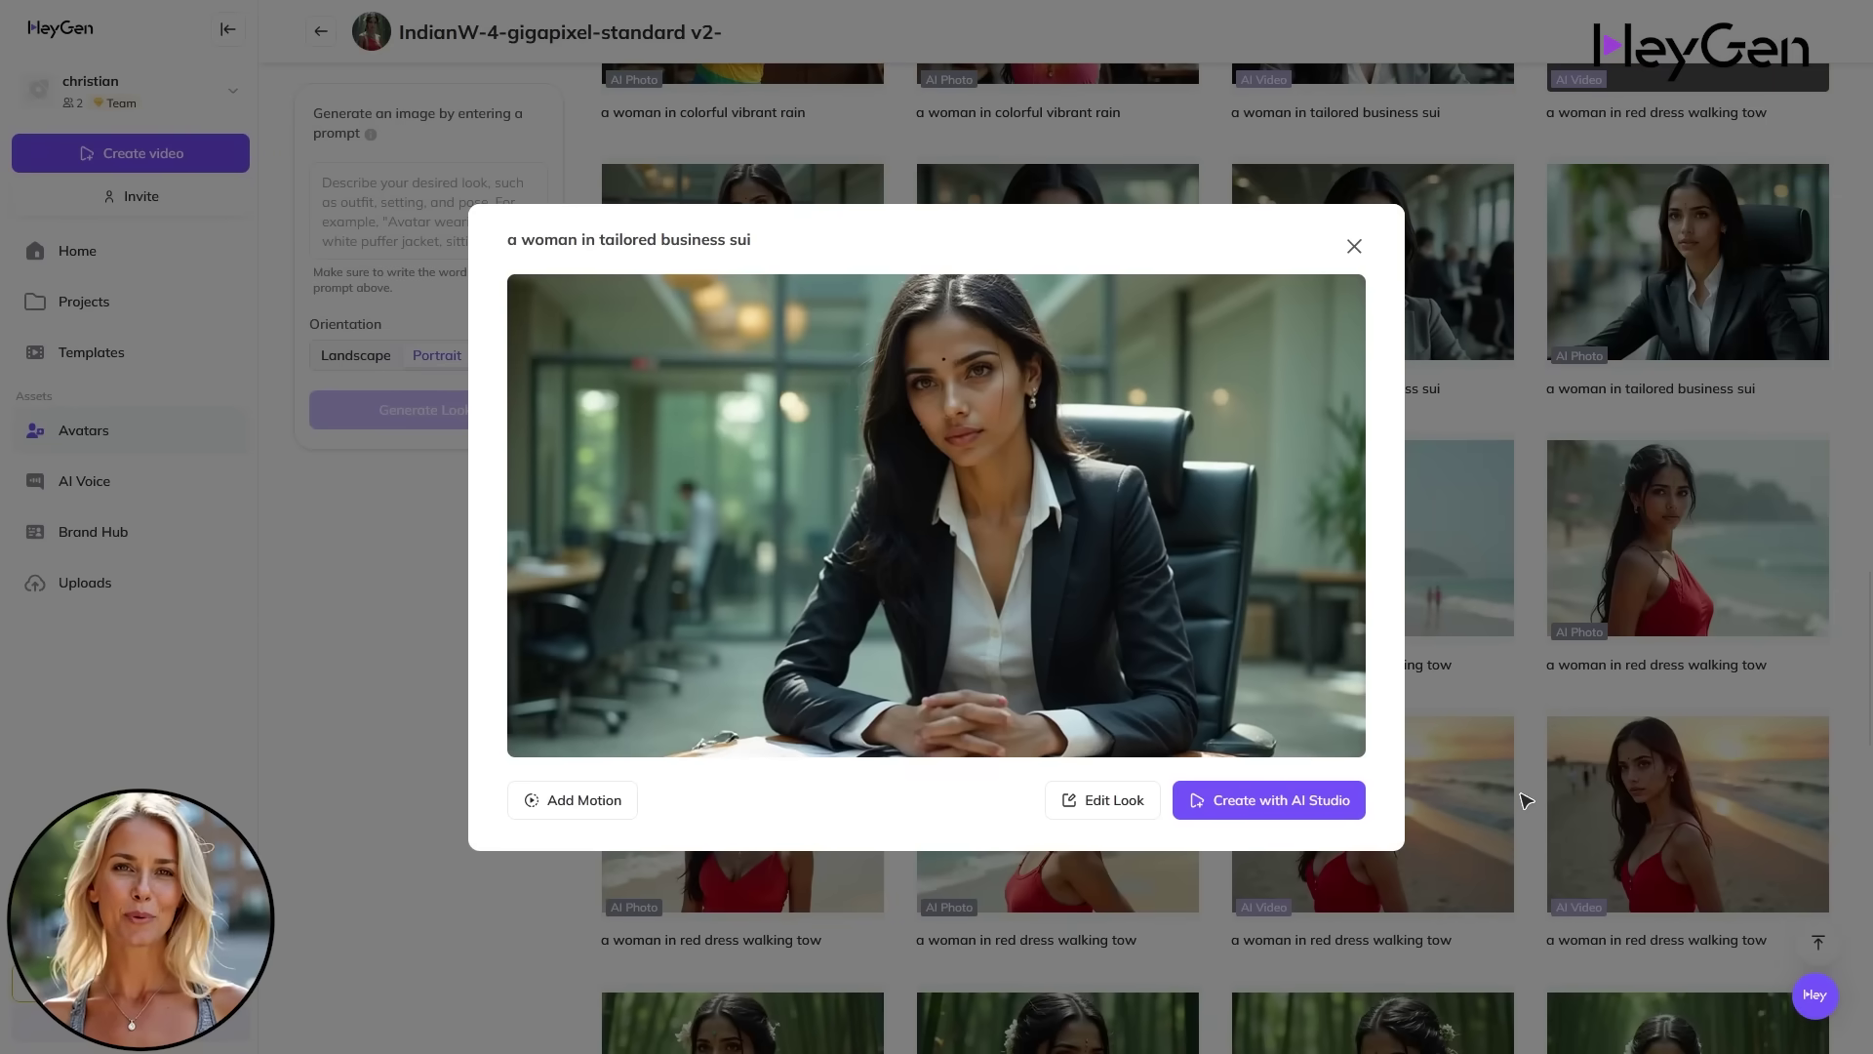
pyautogui.press('Left')
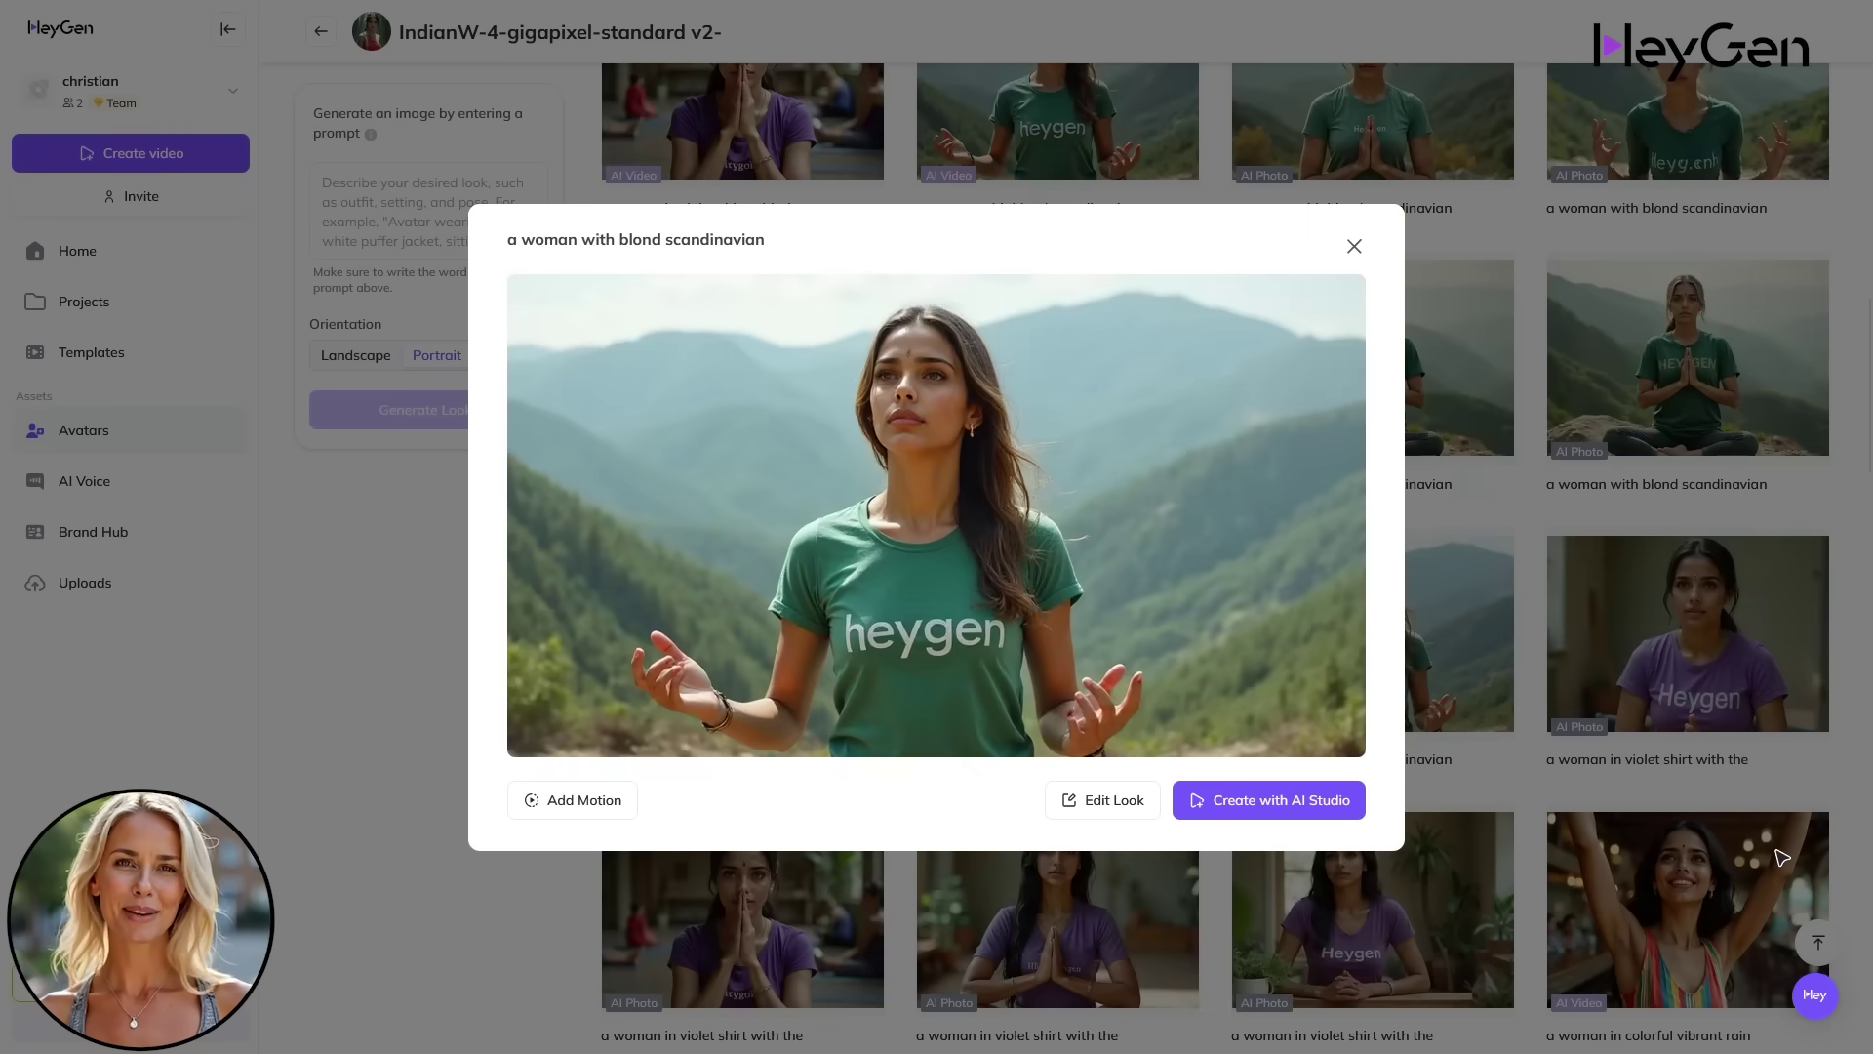
pyautogui.press('Escape')
pyautogui.scroll(-8, 1781, 586)
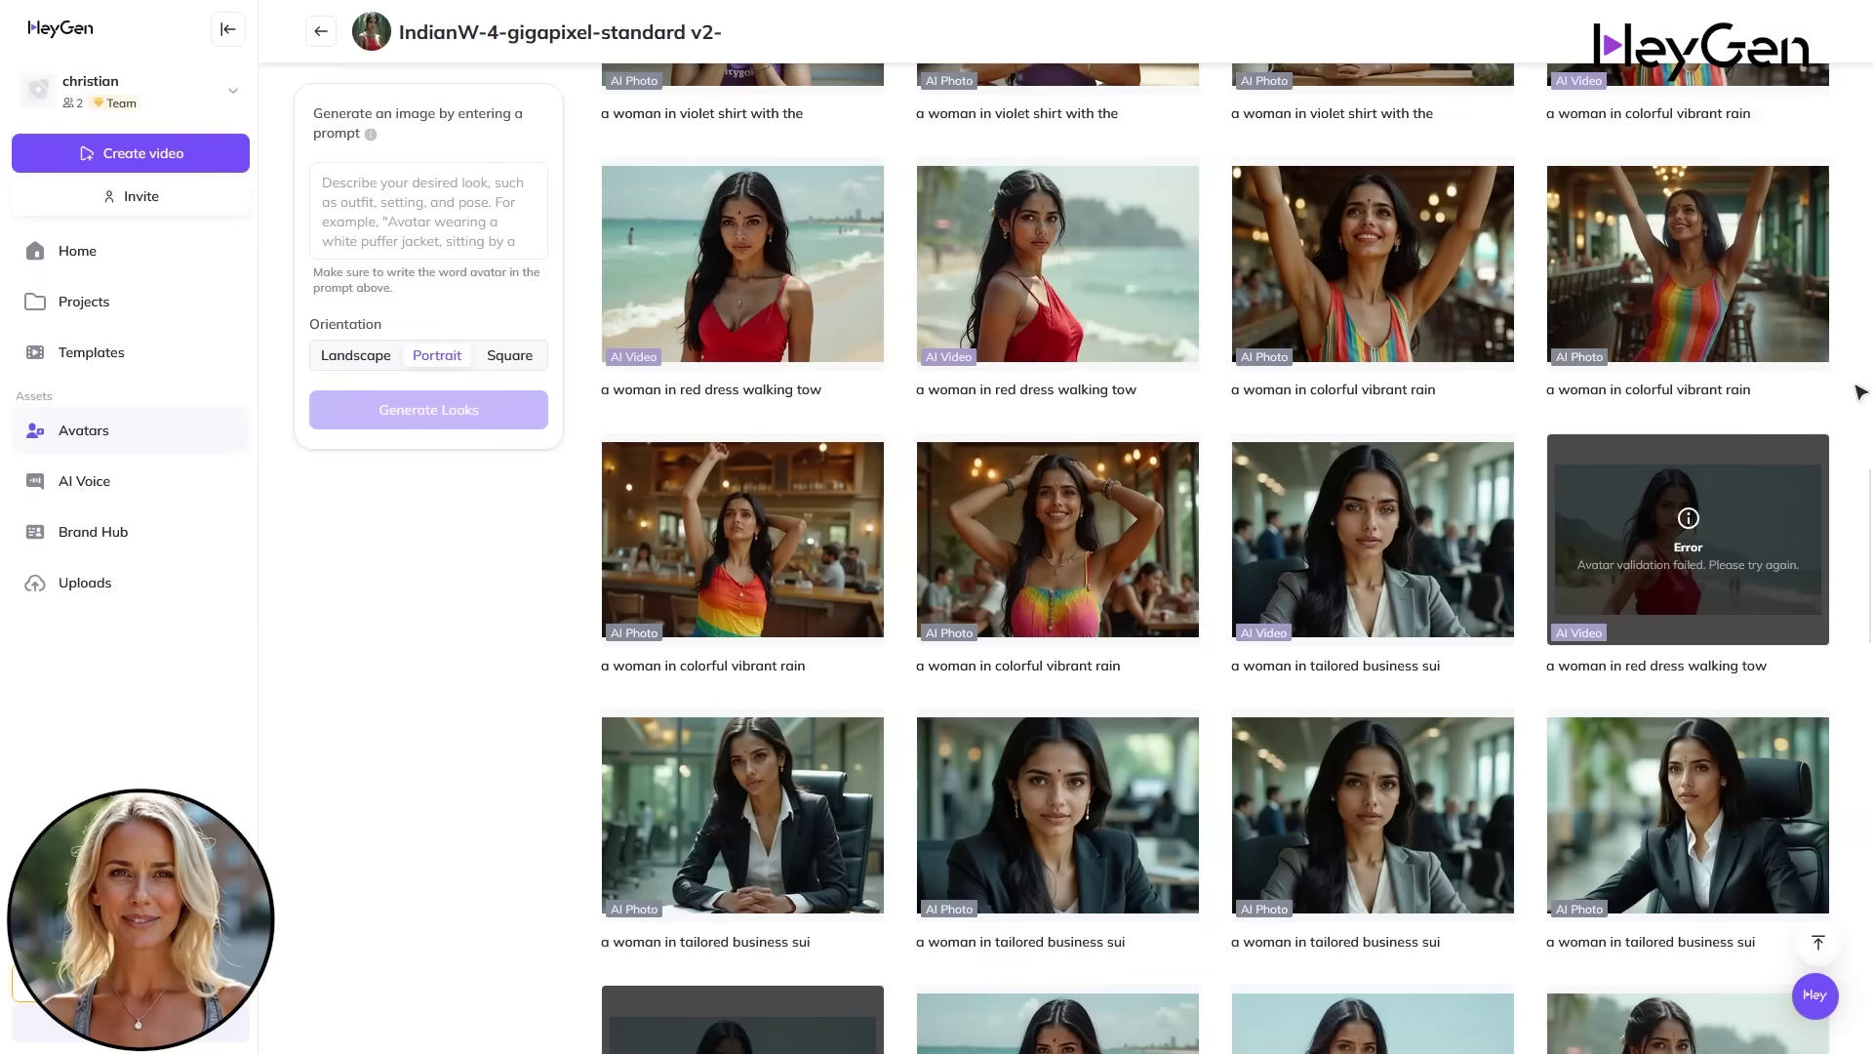
pyautogui.scroll(4, 1860, 391)
pyautogui.scroll(-6, 1860, 391)
pyautogui.scroll(4, 1859, 392)
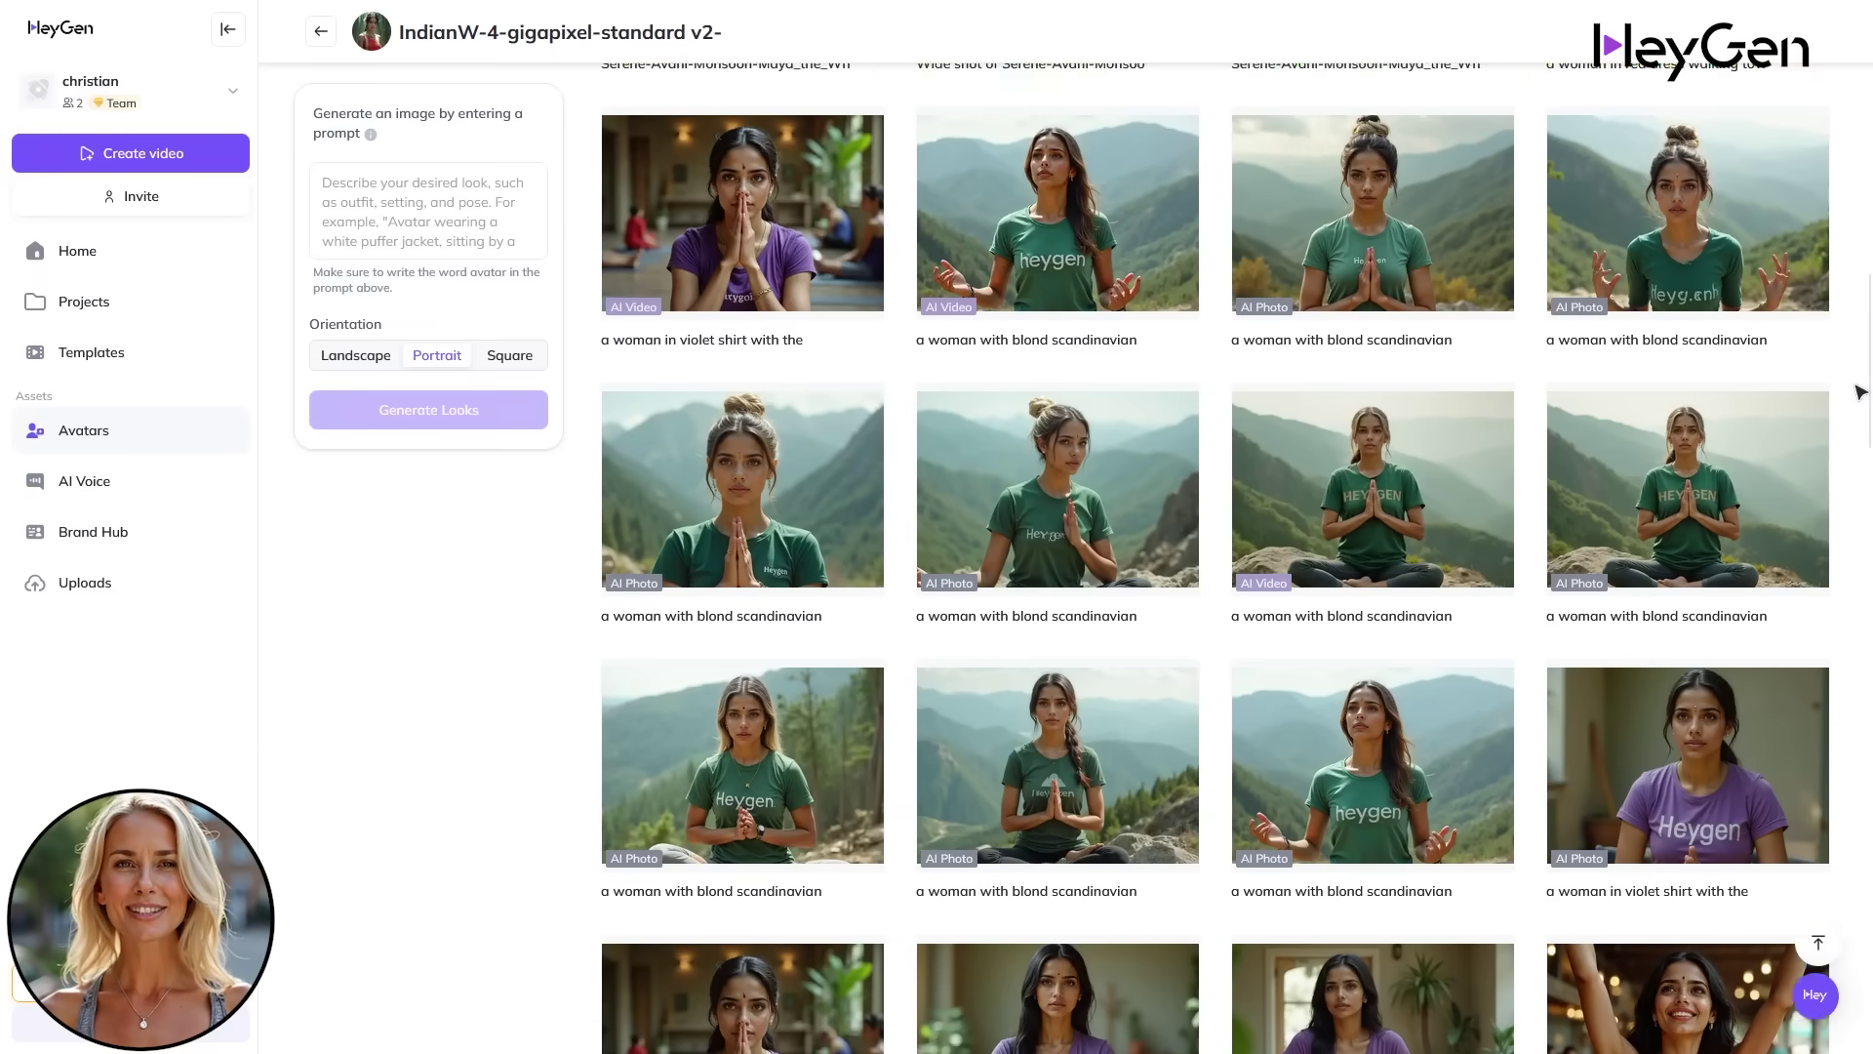
pyautogui.scroll(3, 1860, 391)
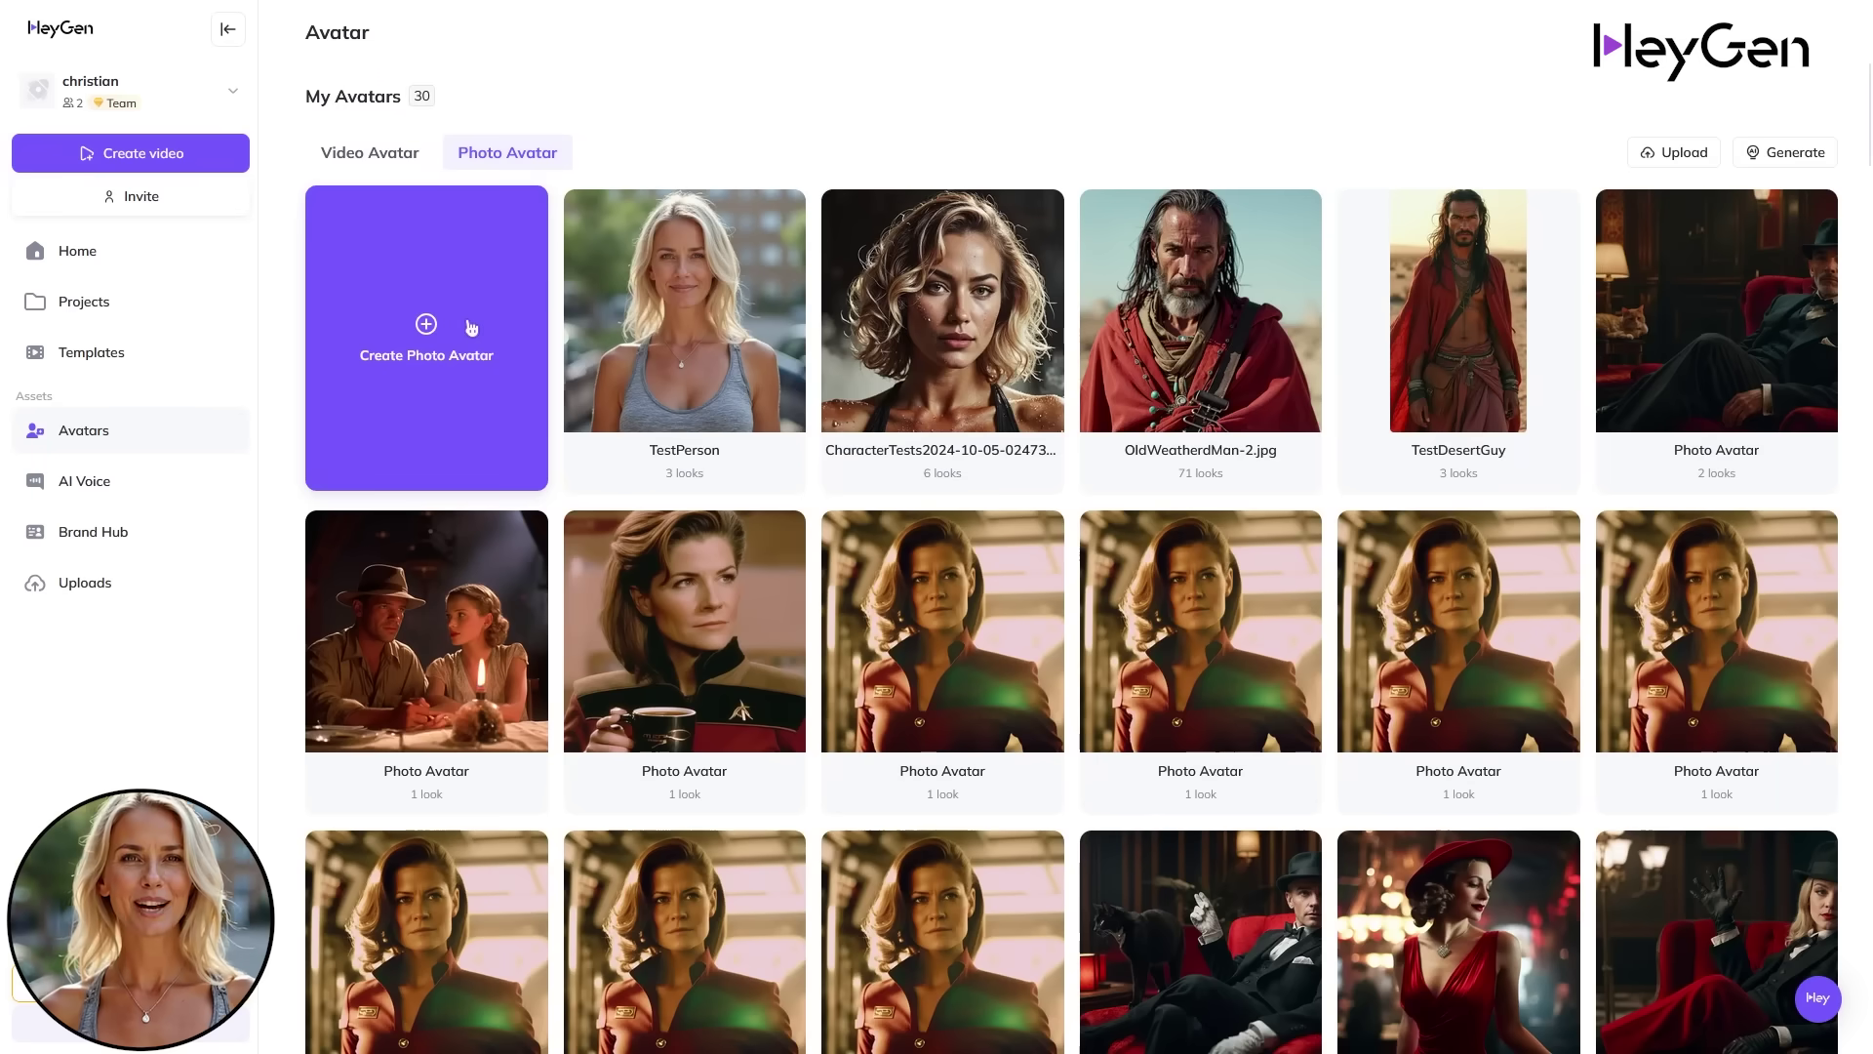
# - Start a generated photo avatar named TestAvatar as a Late Middle Age woman
pyautogui.click(471, 328)
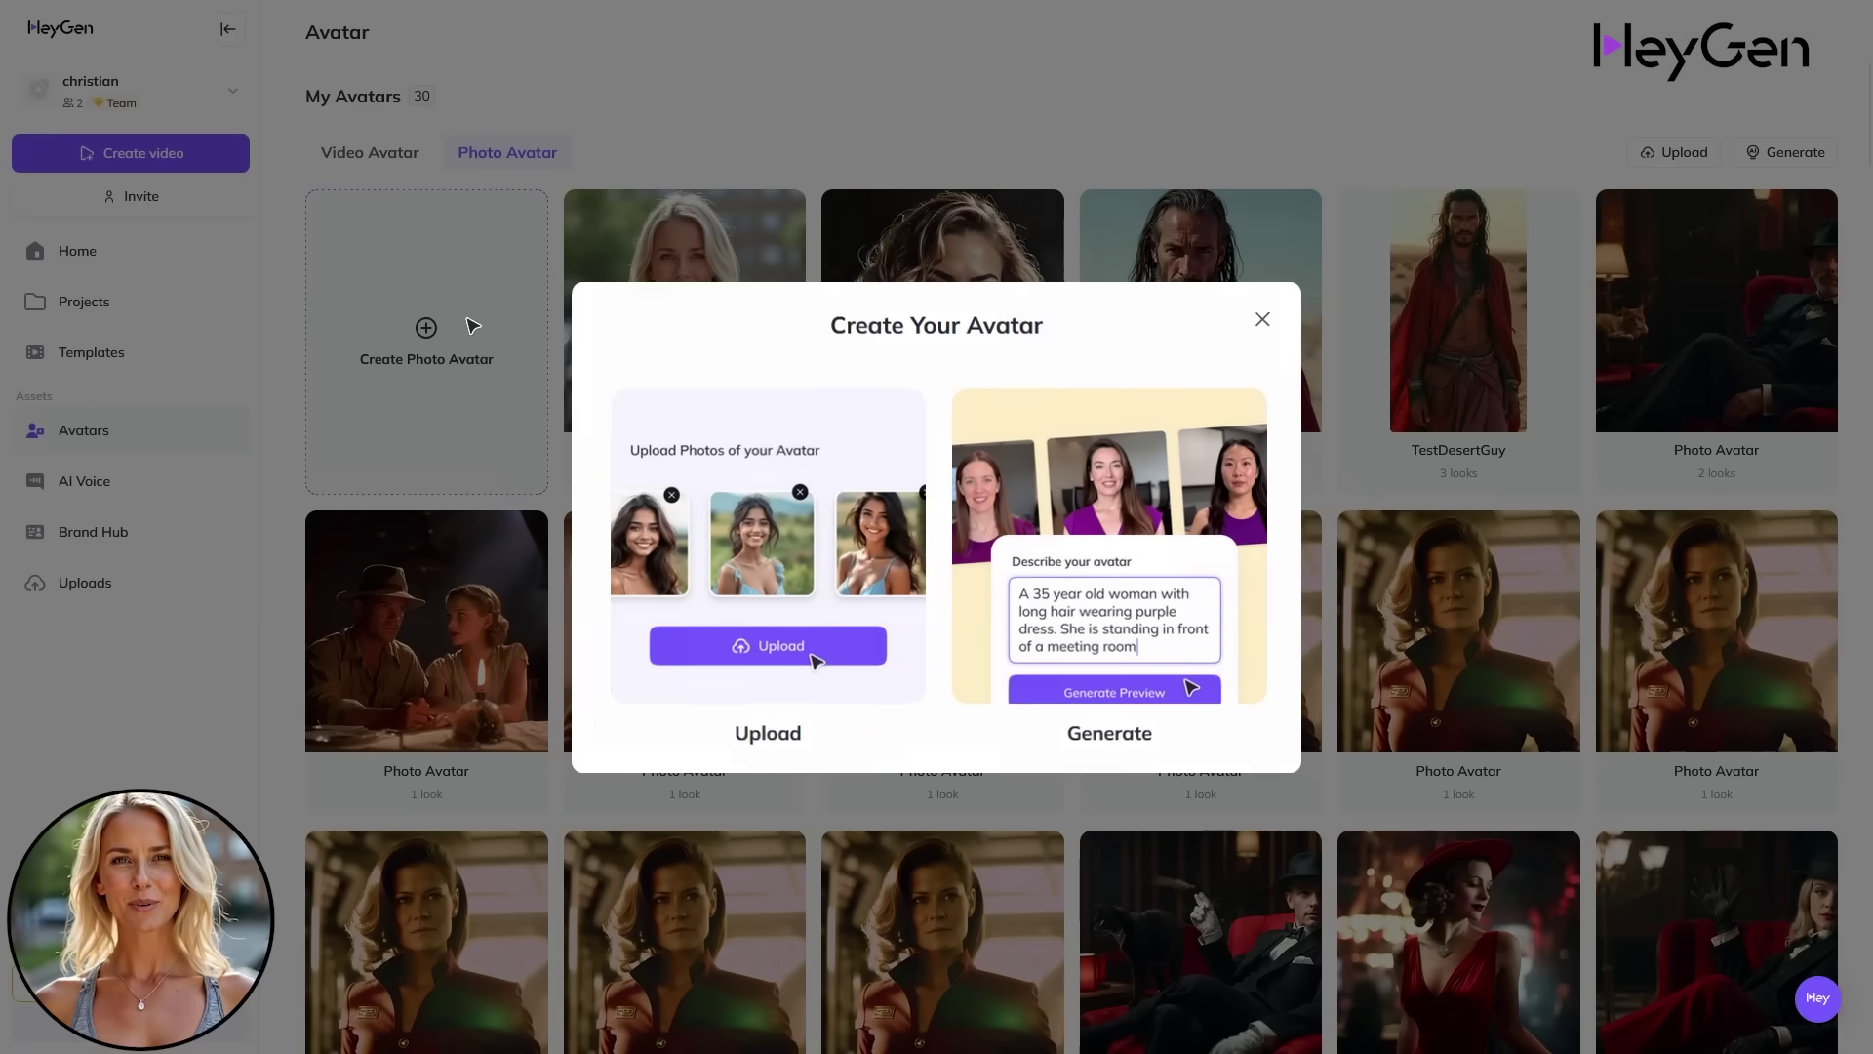
pyautogui.click(1055, 571)
pyautogui.click(786, 326)
pyautogui.write('TestAvatar')
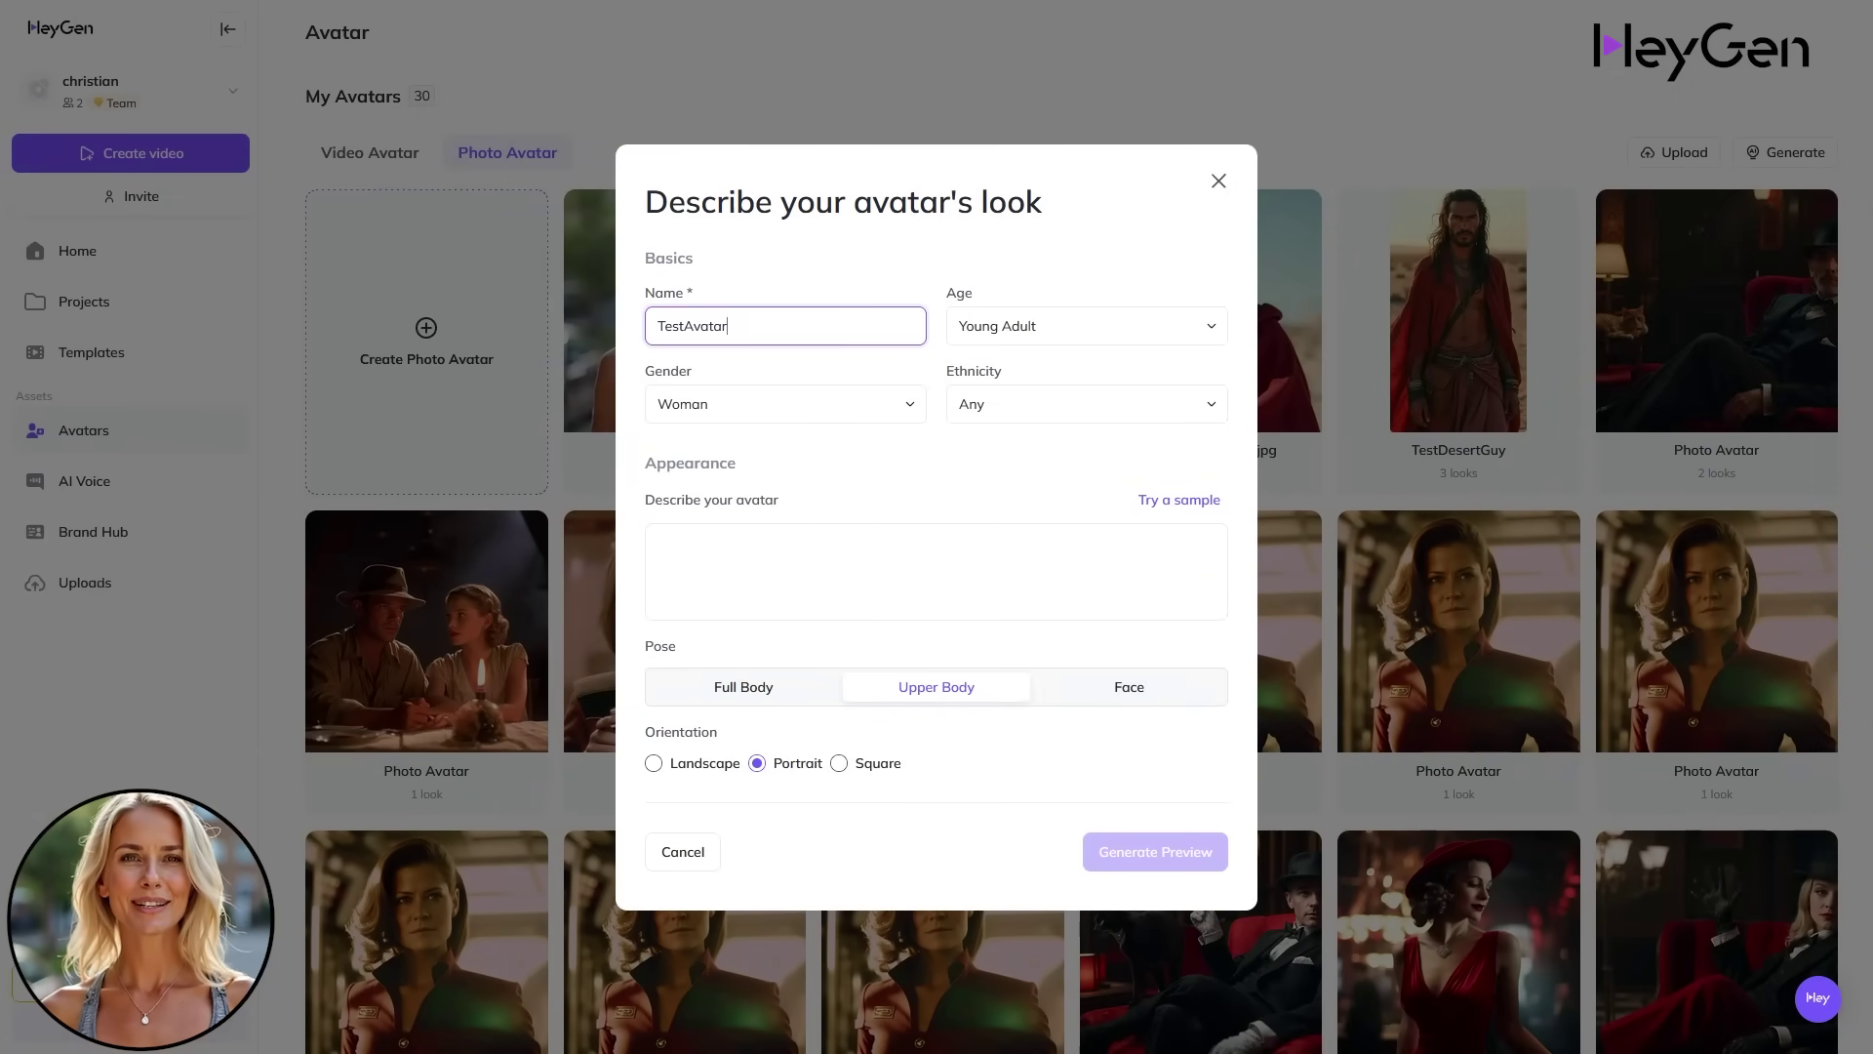
pyautogui.click(1066, 326)
pyautogui.click(1053, 454)
pyautogui.click(865, 404)
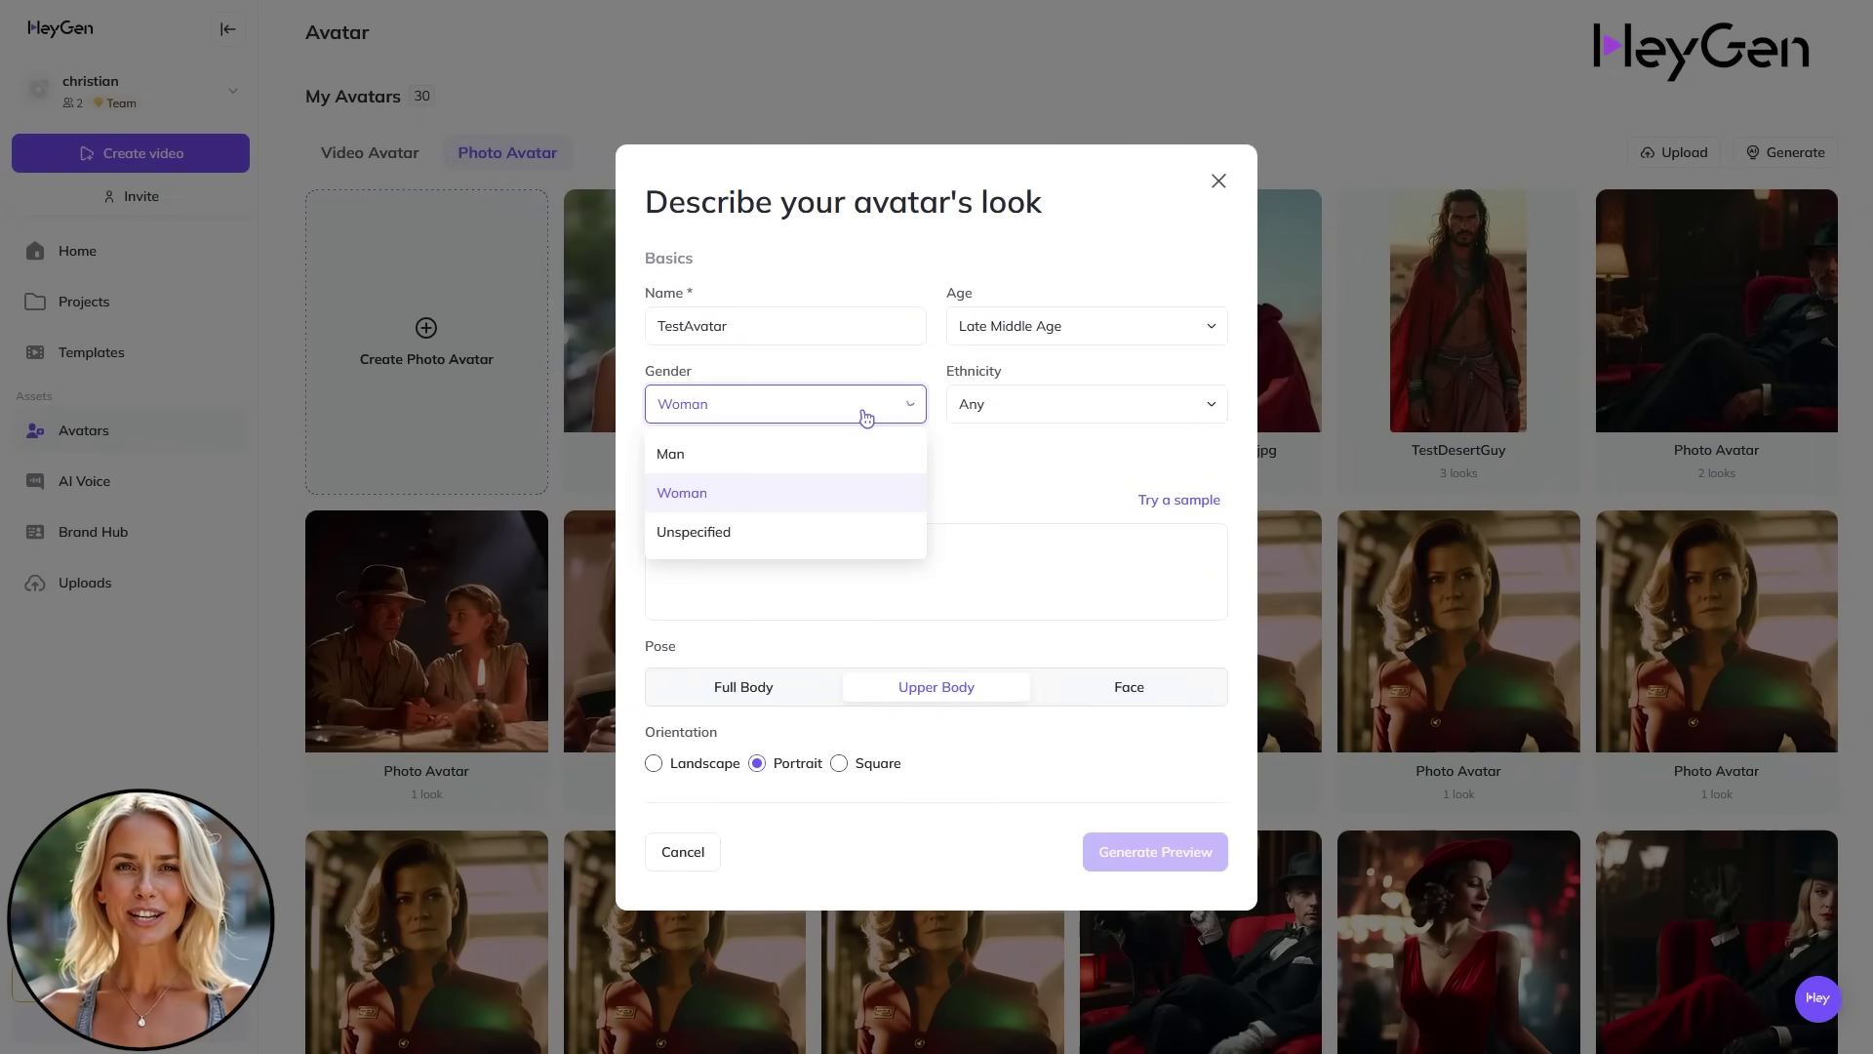
pyautogui.click(802, 493)
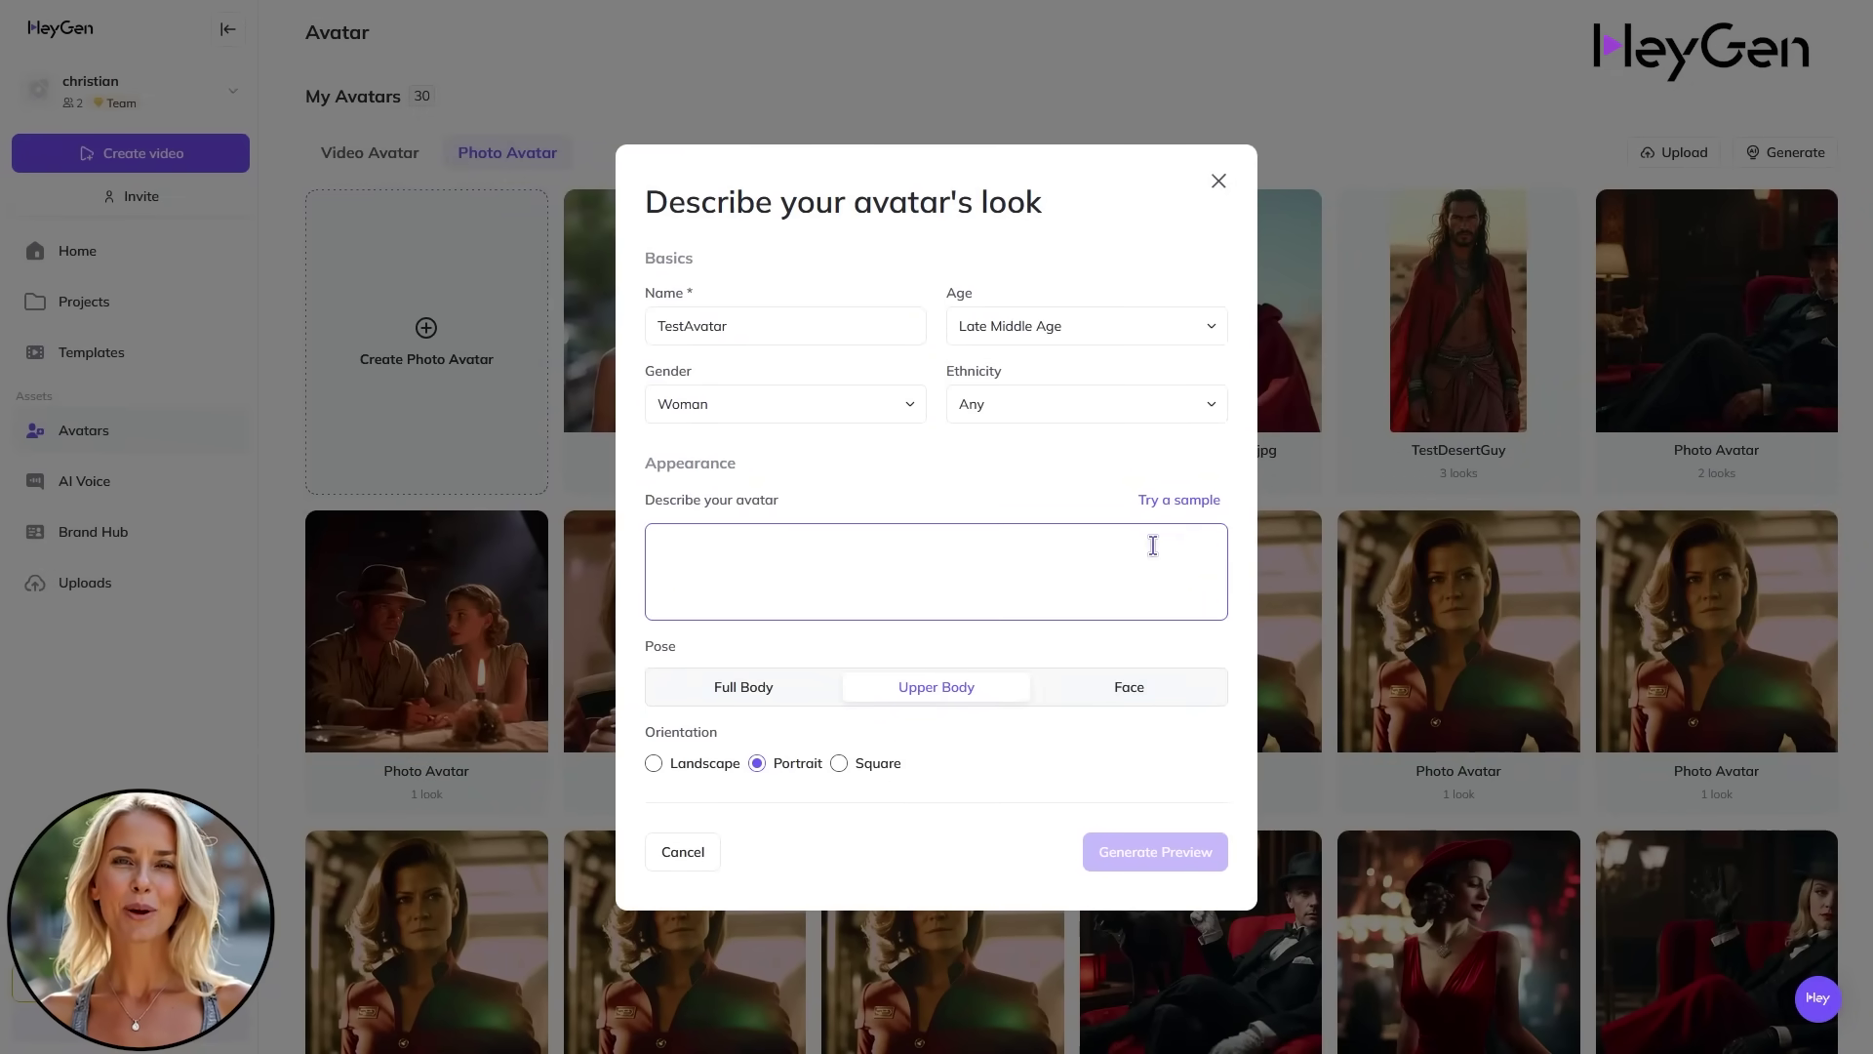
# - Use a sample blonde-woman-by-two-cars description, upper body, landscape, and save the second preview photo
pyautogui.click(1163, 507)
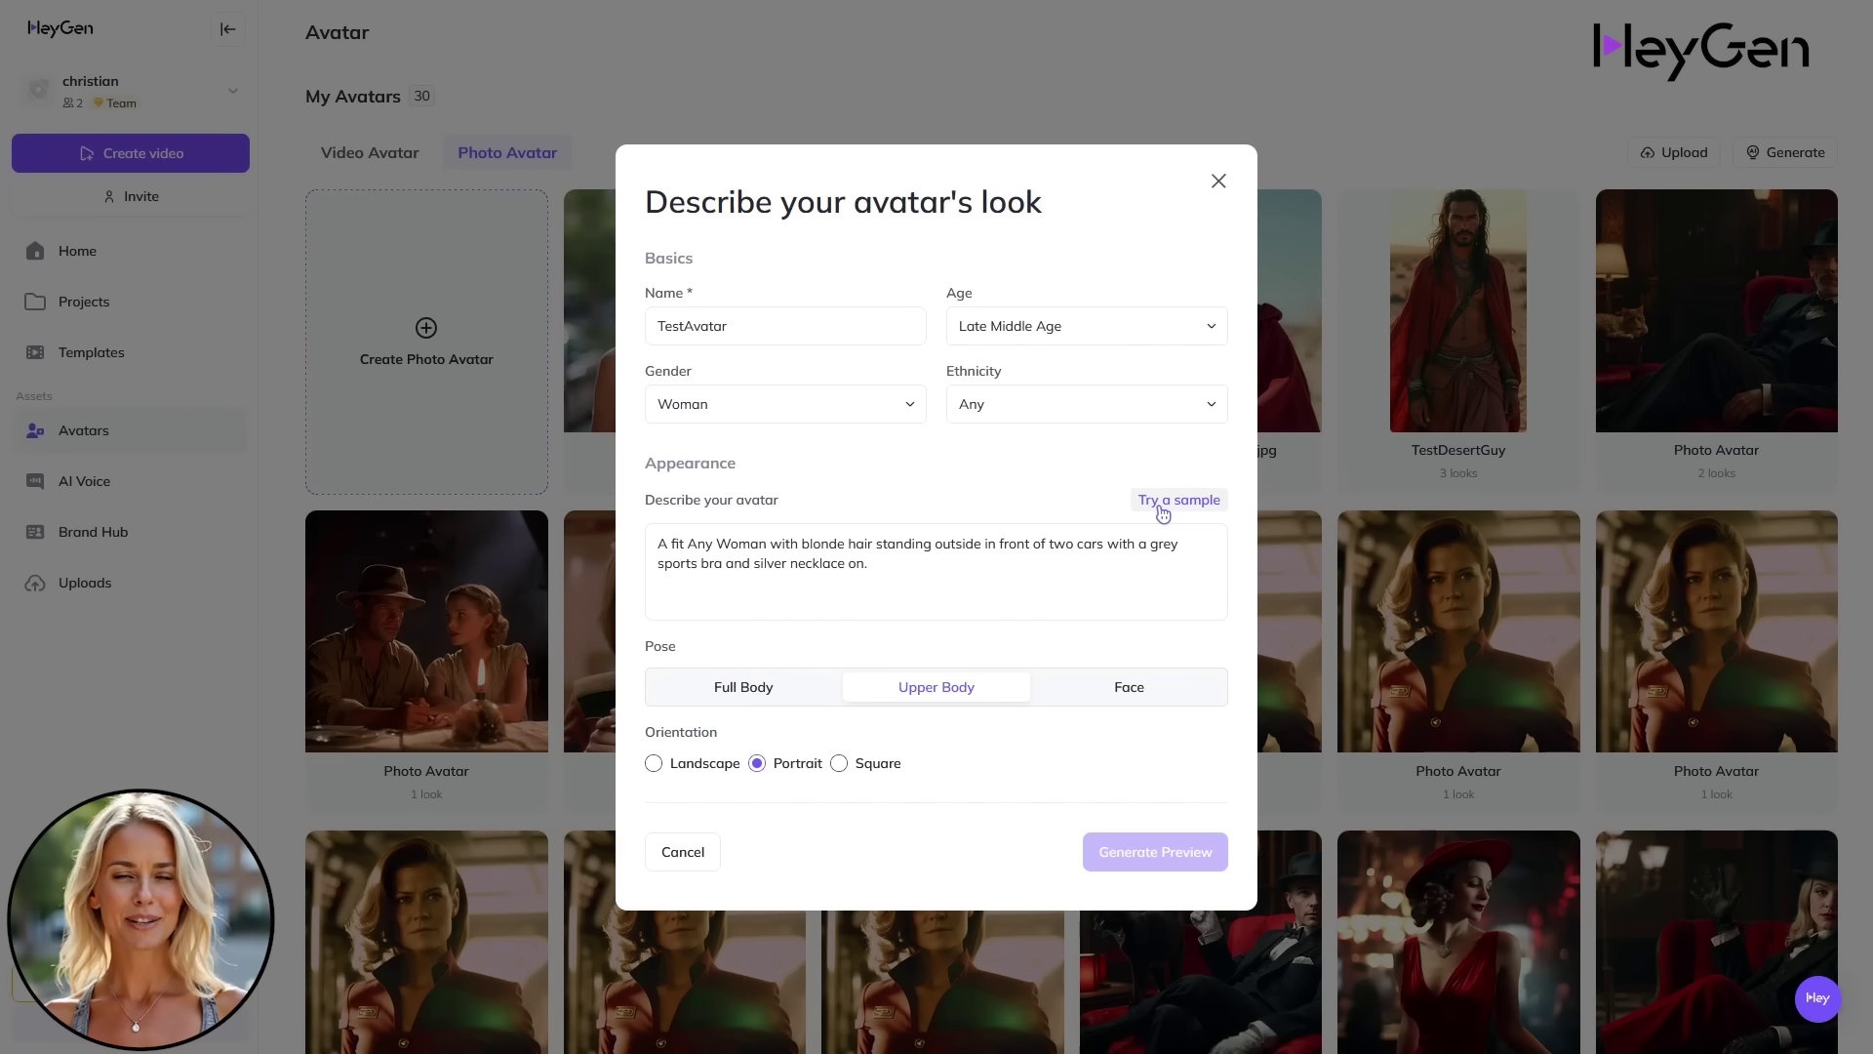
pyautogui.click(773, 705)
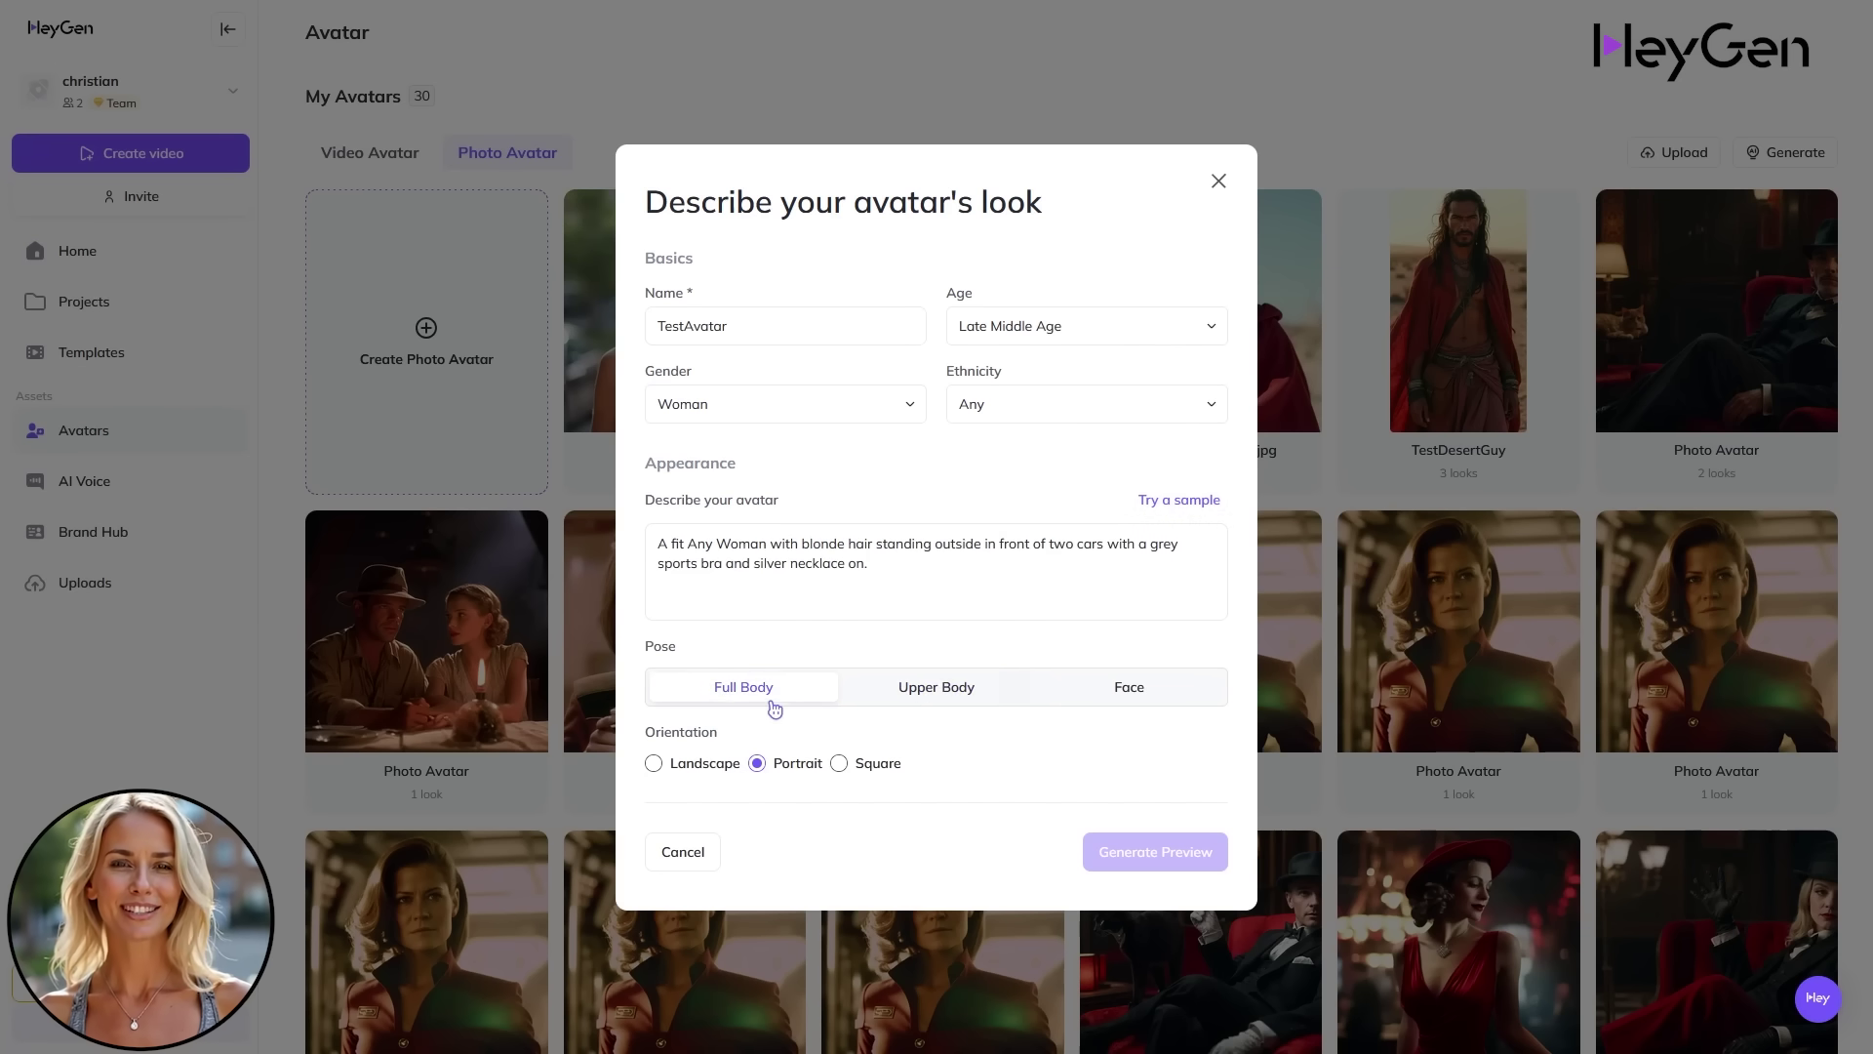
pyautogui.click(945, 693)
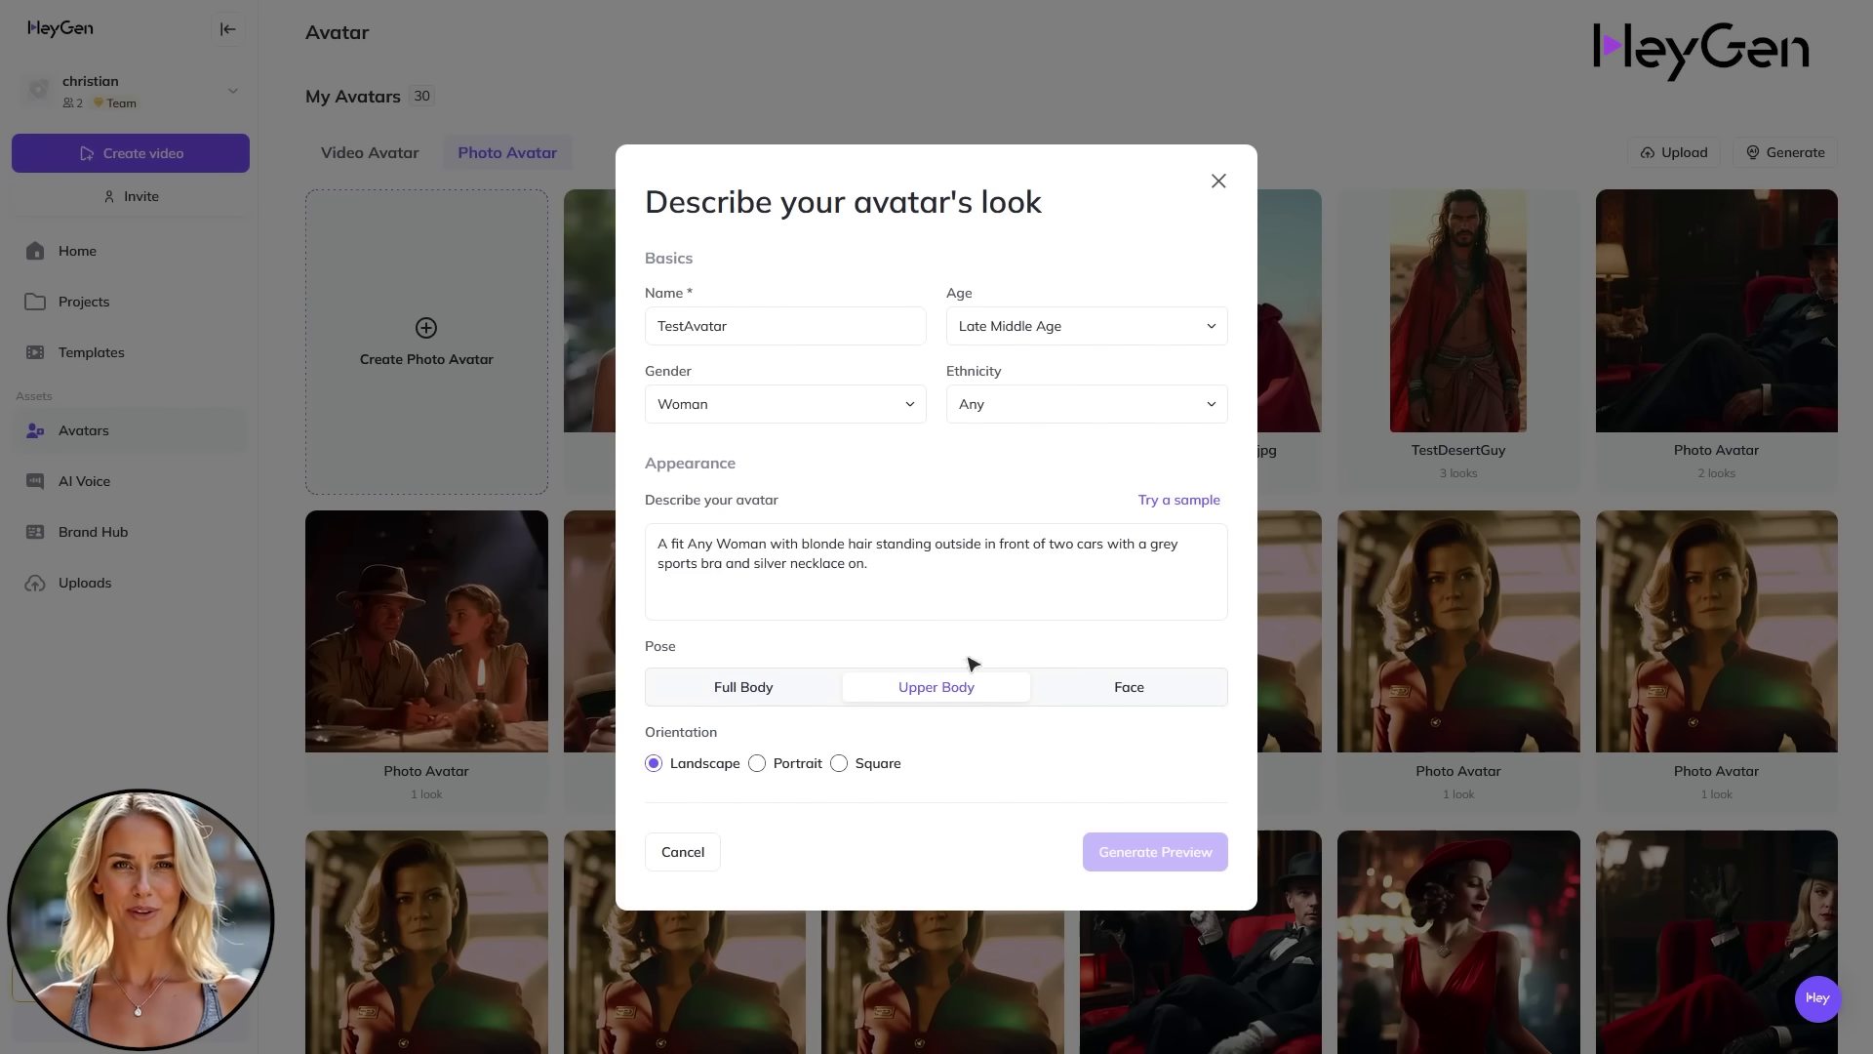
pyautogui.click(929, 571)
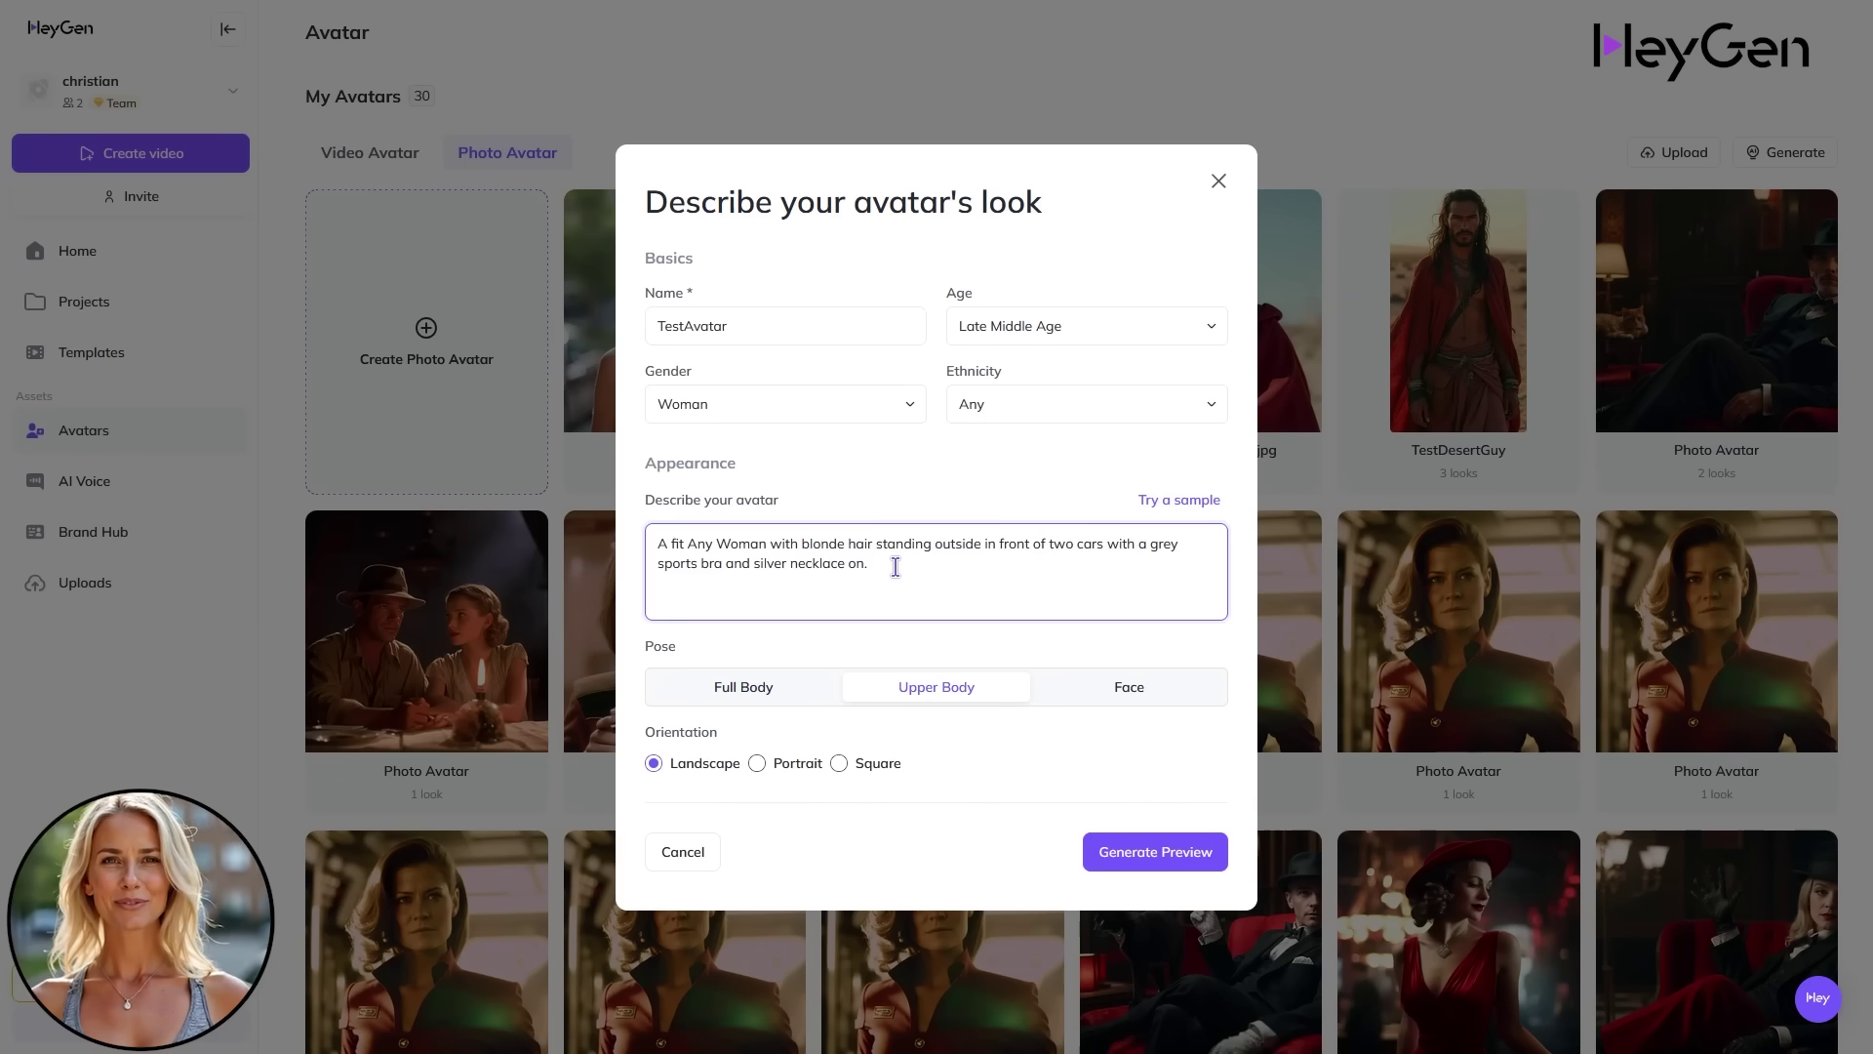
pyautogui.click(1150, 854)
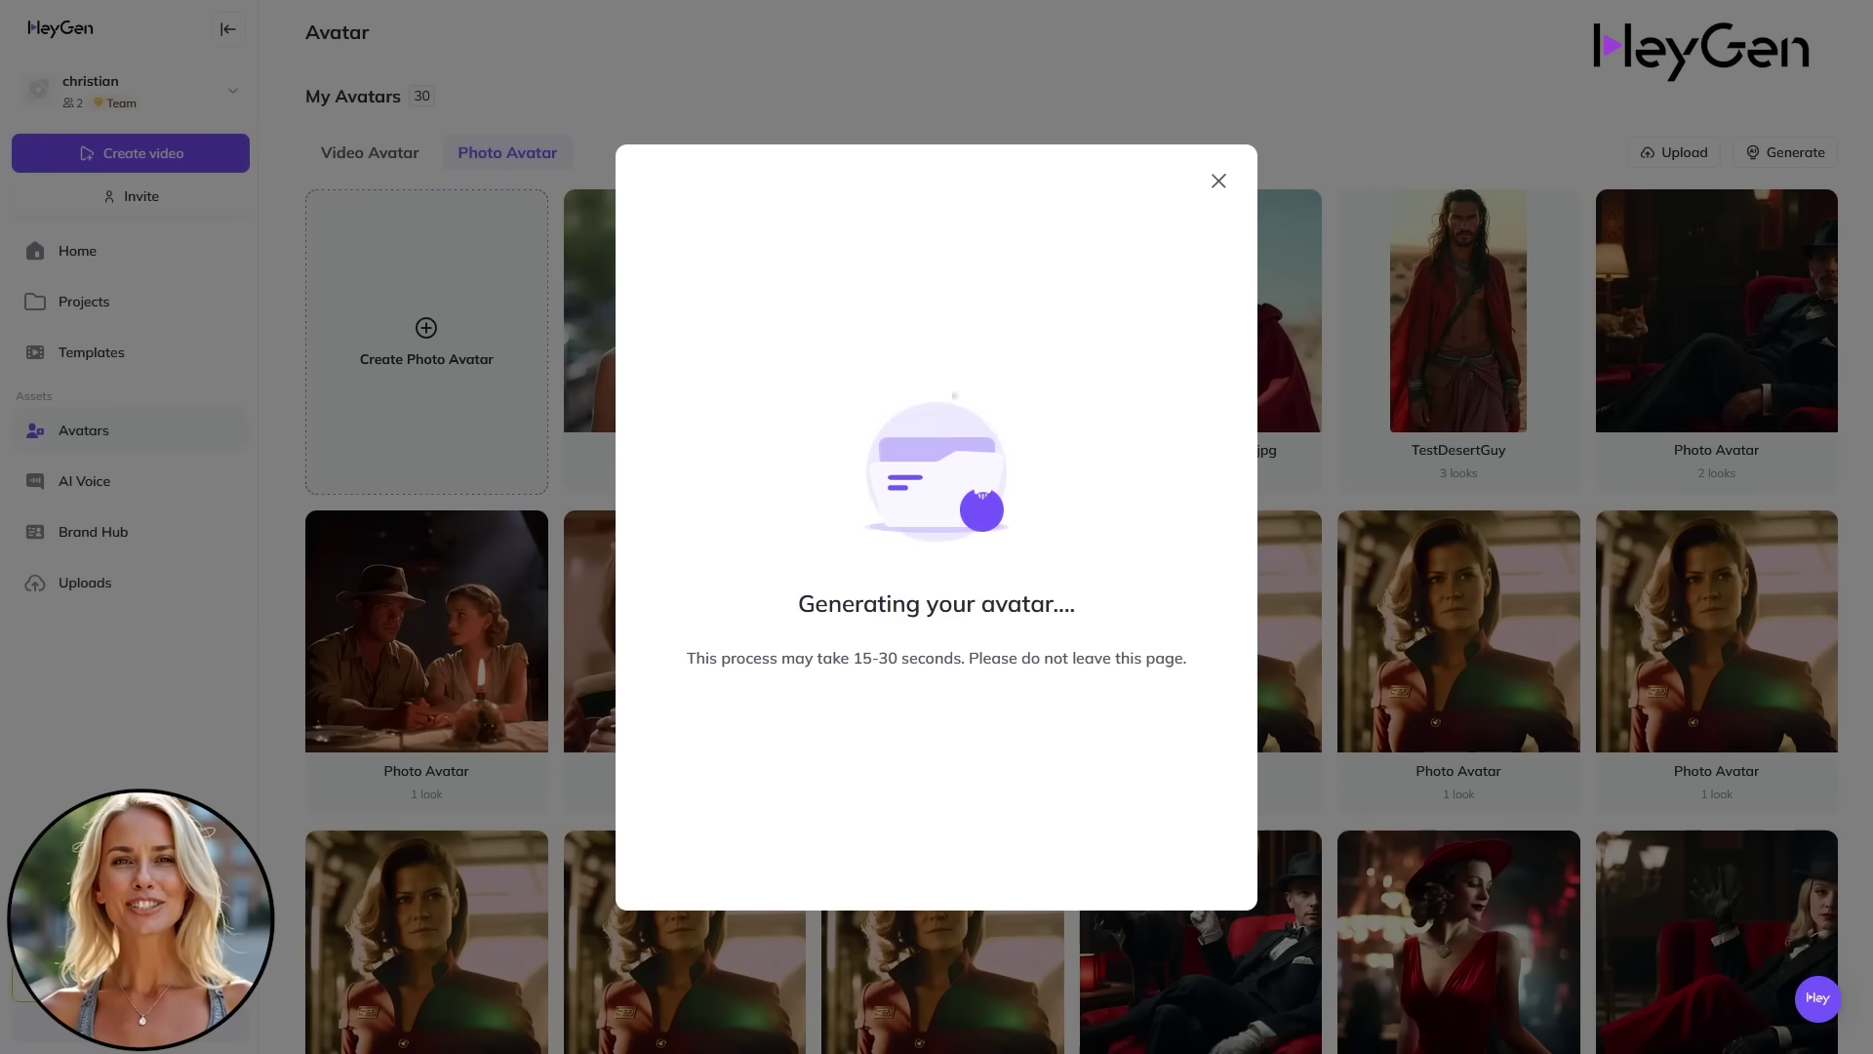
pyautogui.click(987, 478)
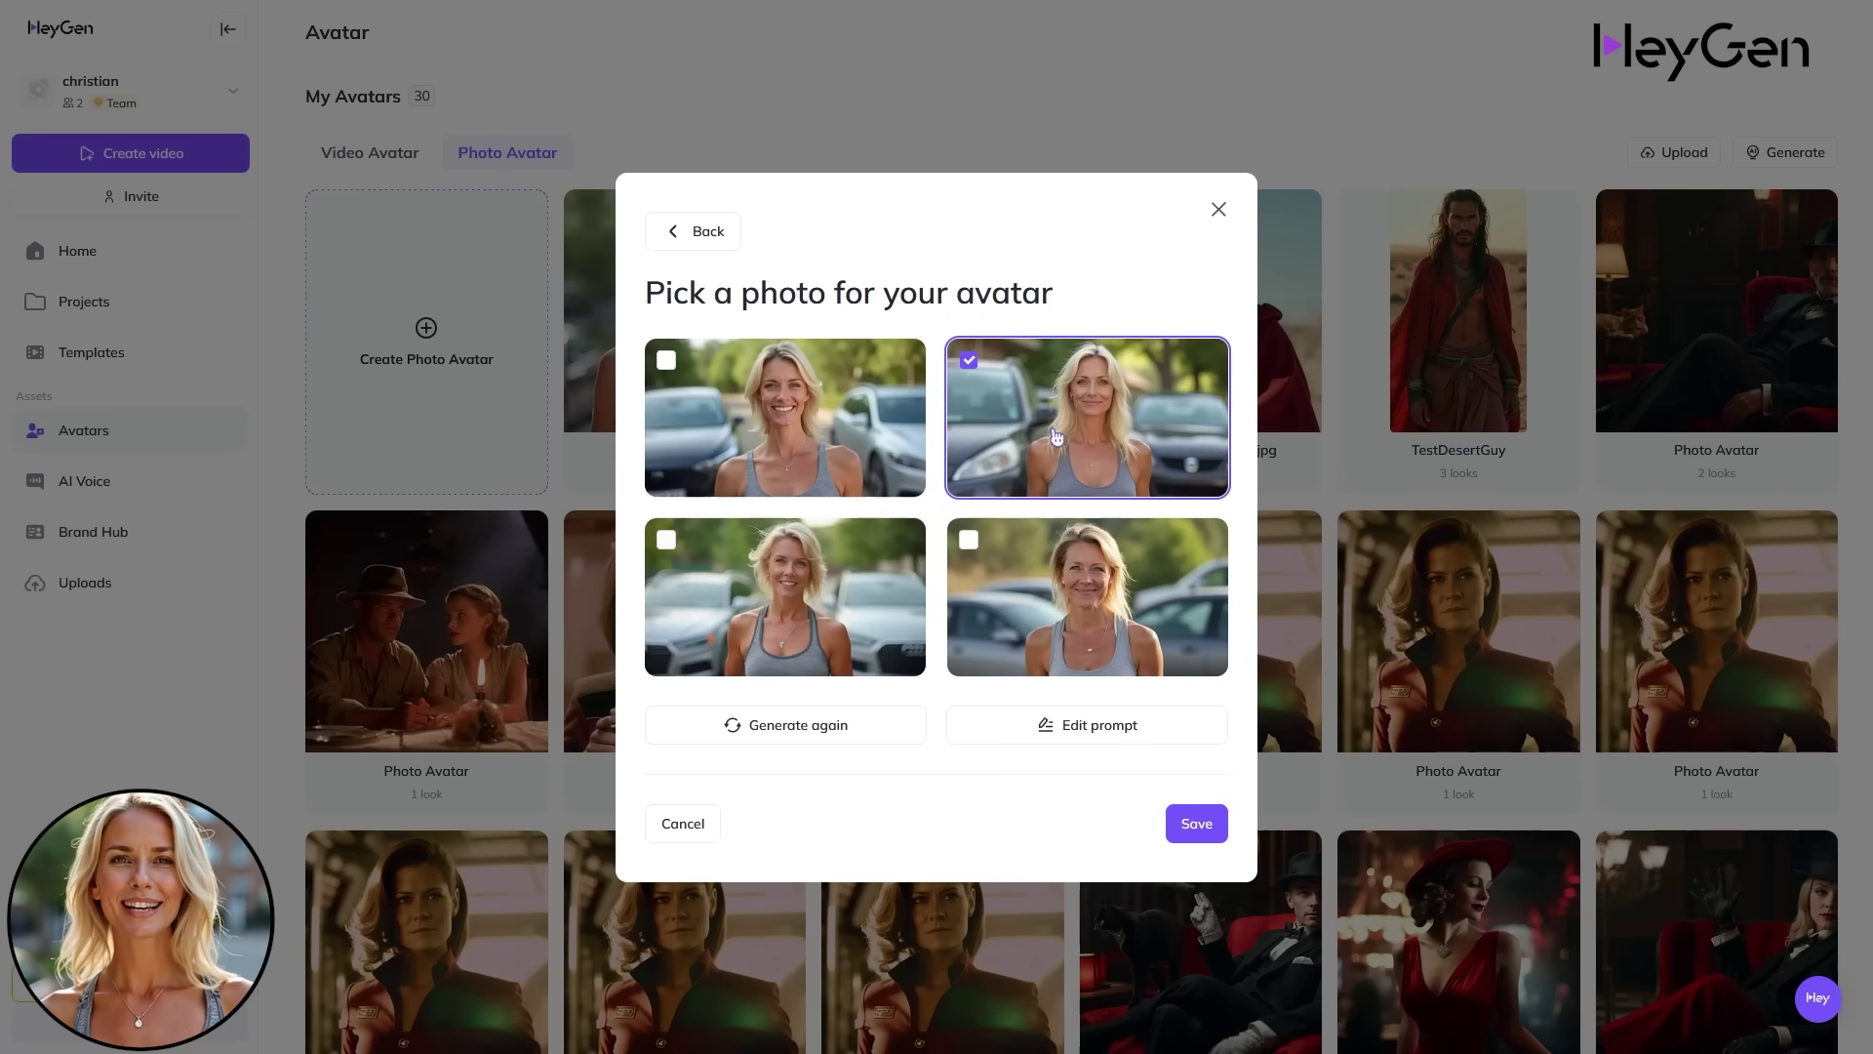
pyautogui.click(1197, 825)
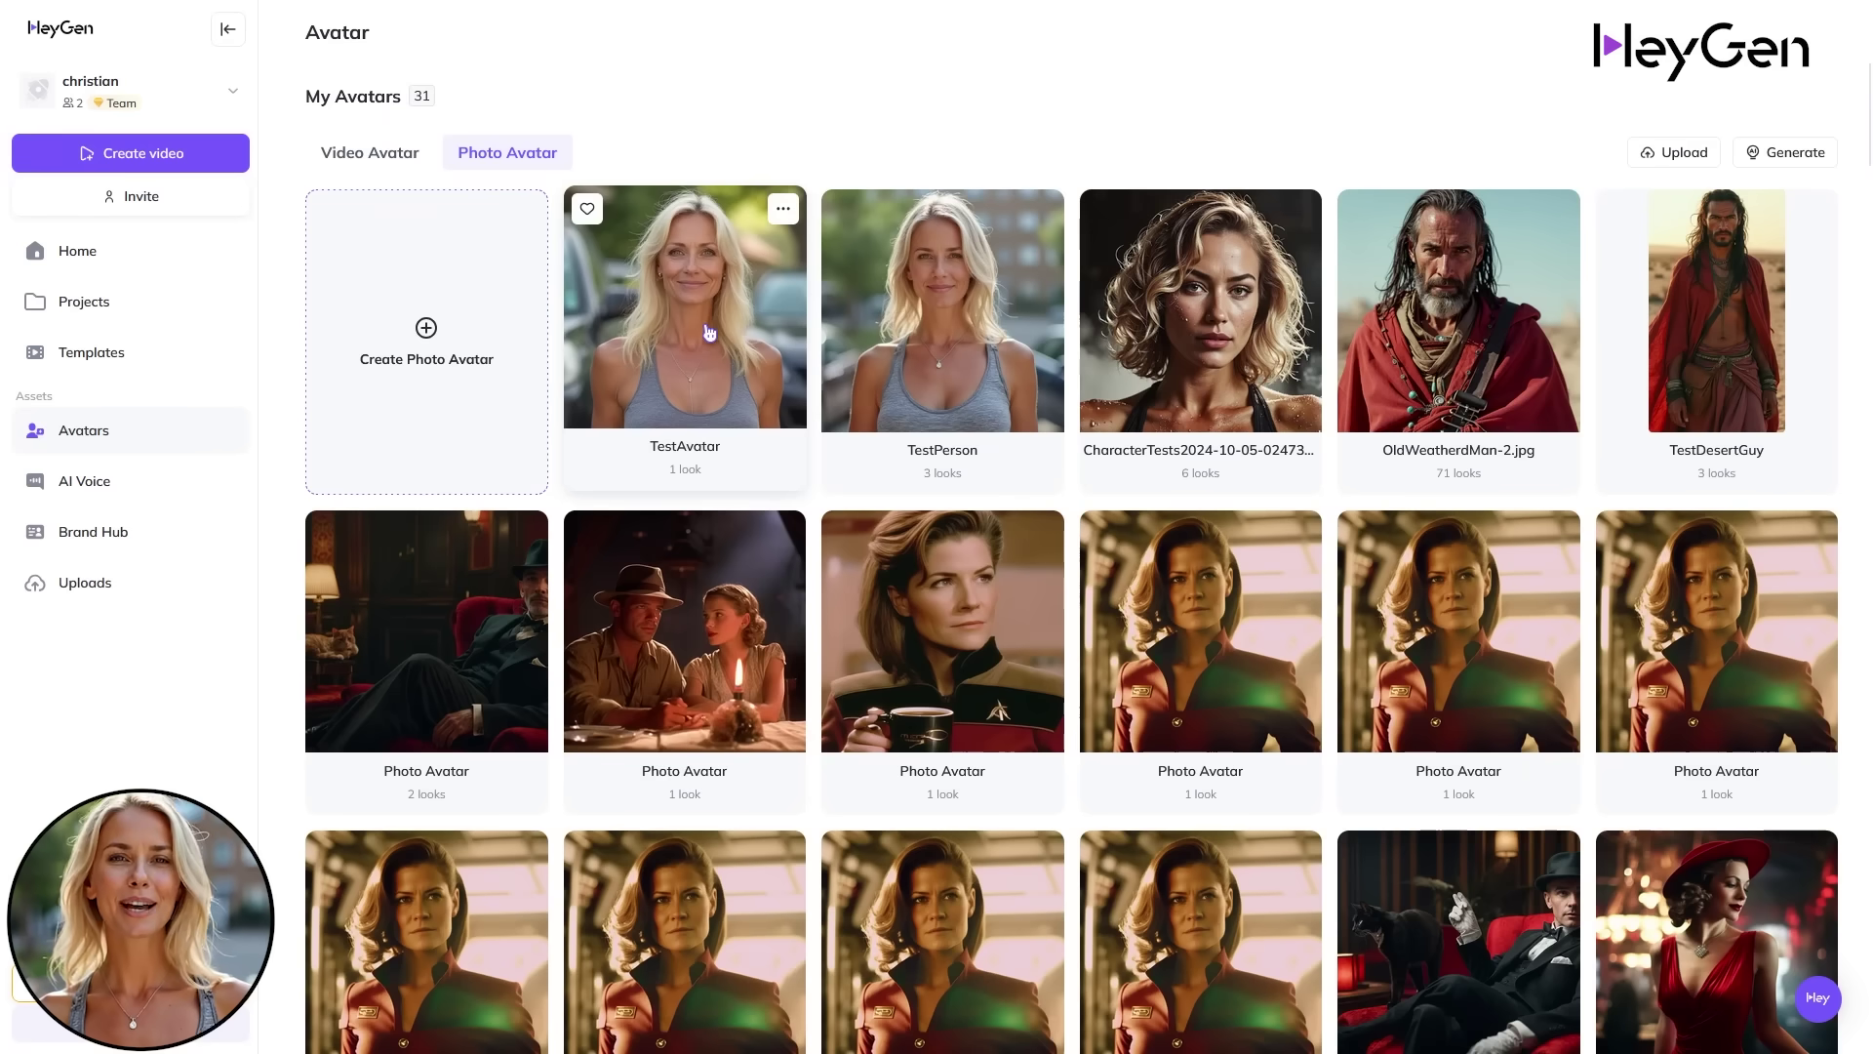
# - Add three motion looks to TestAvatar's photo look
pyautogui.click(705, 289)
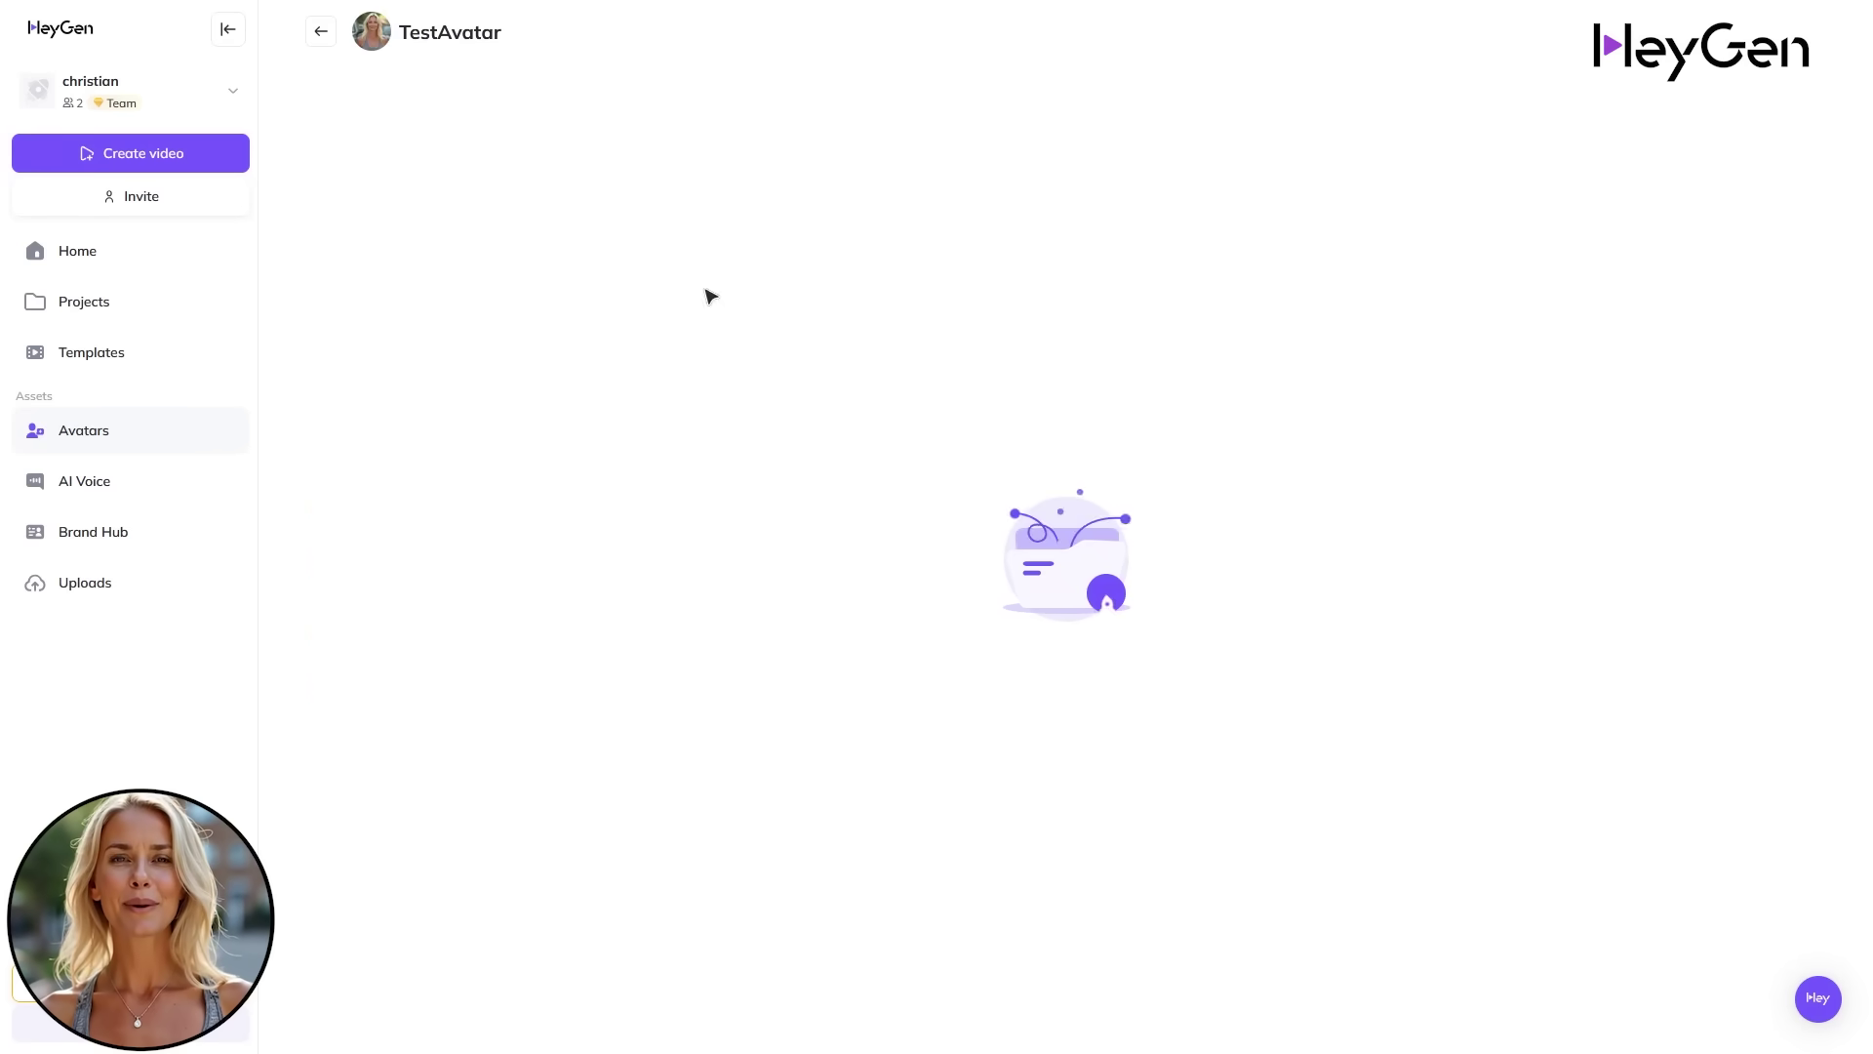
pyautogui.click(866, 151)
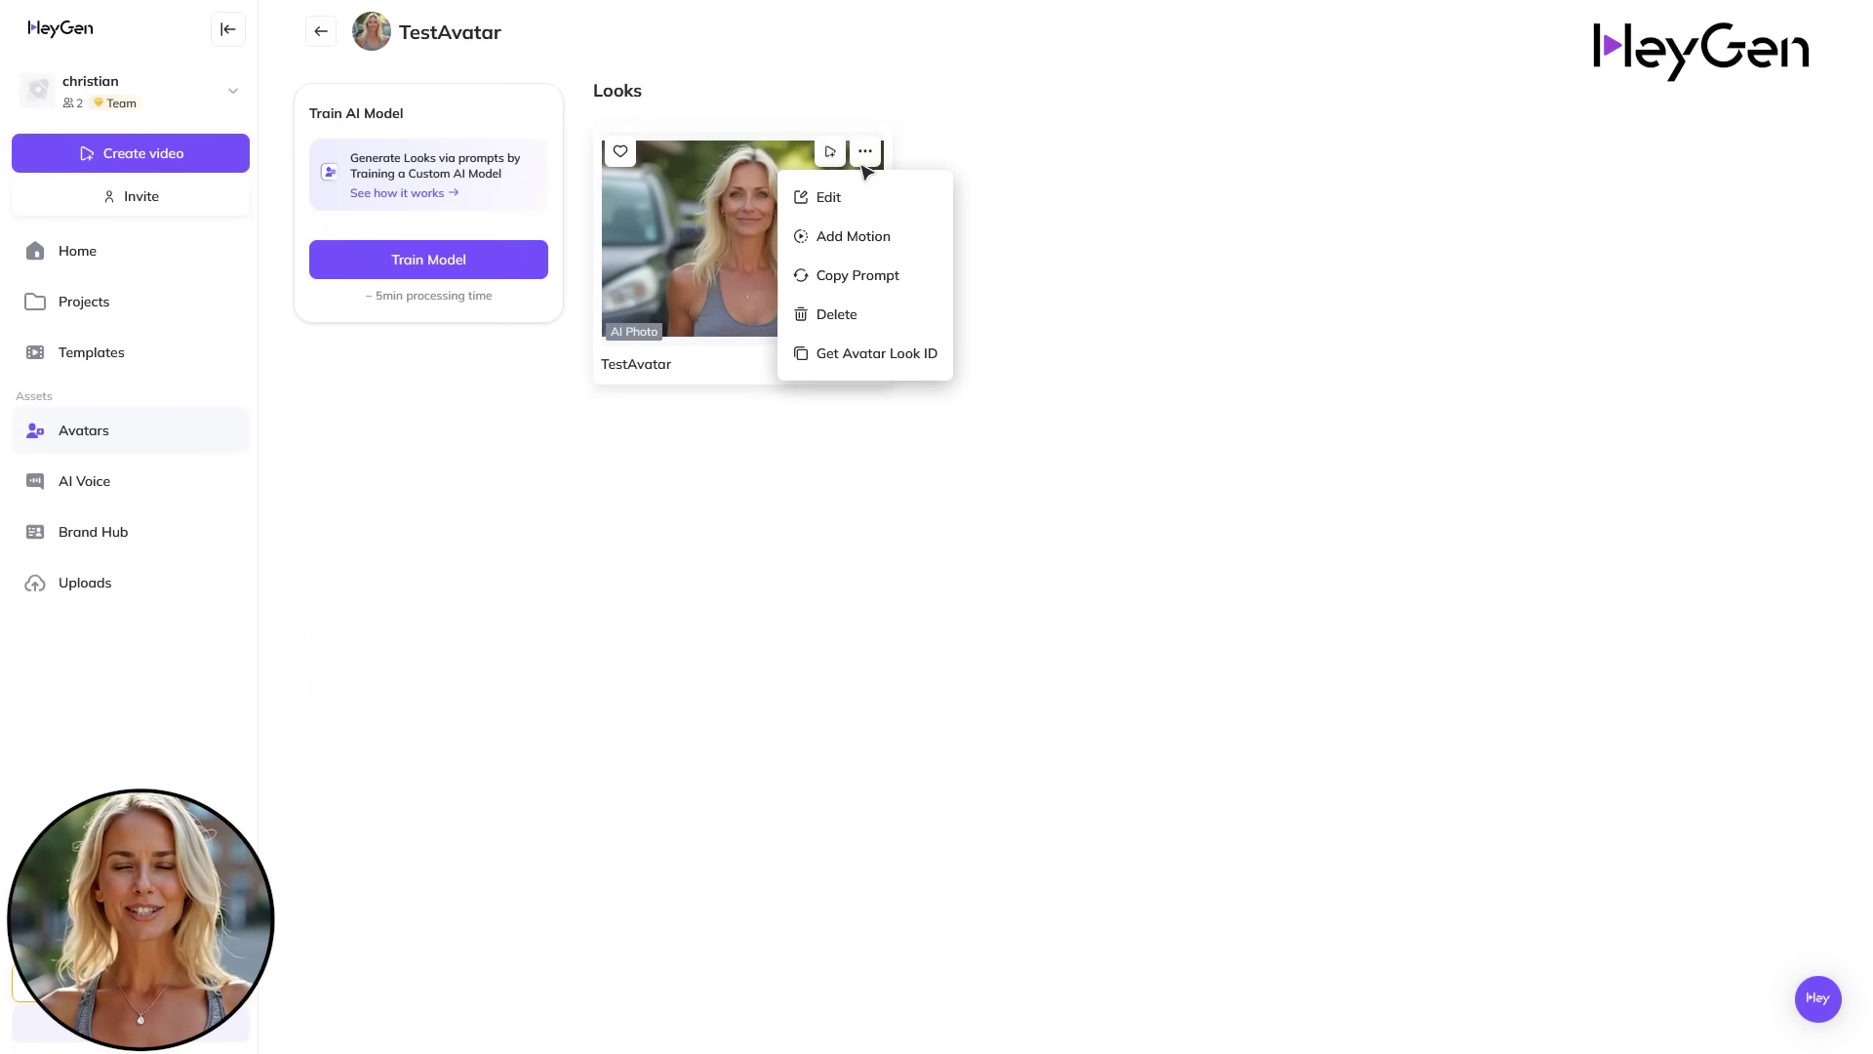
pyautogui.click(861, 247)
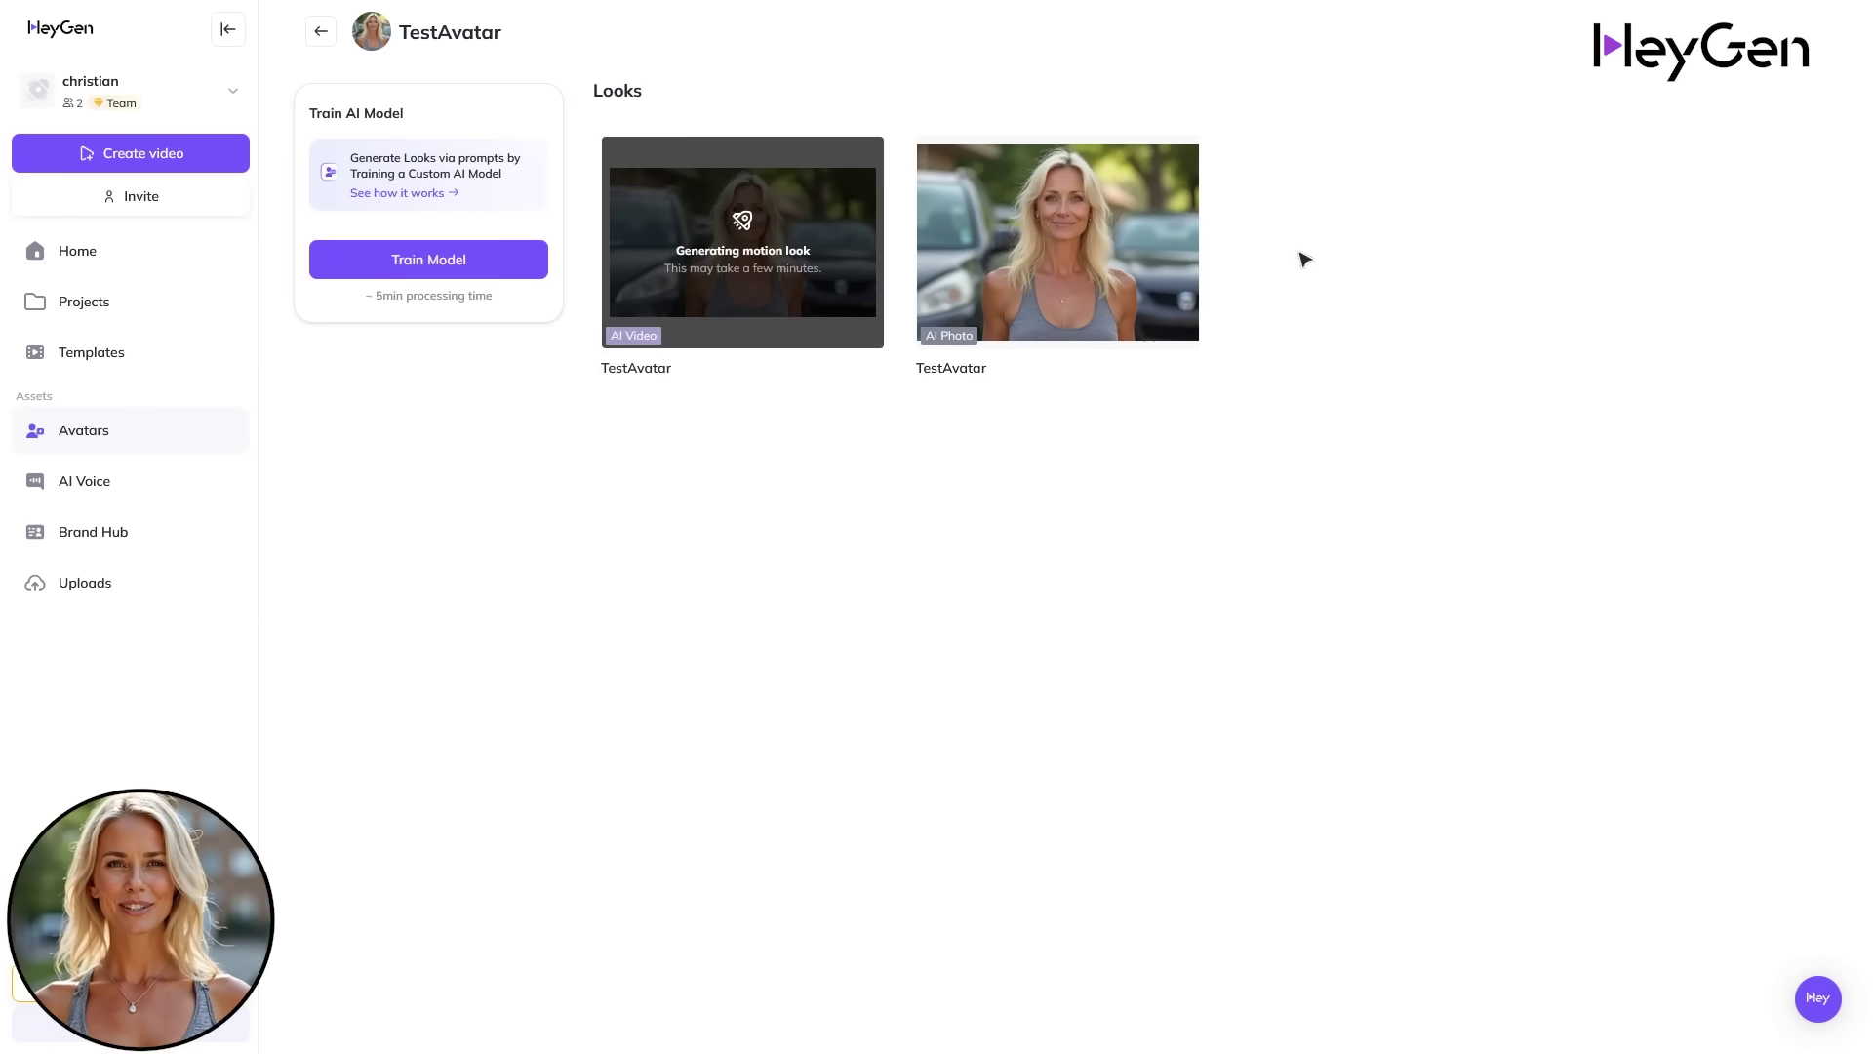
pyautogui.click(1180, 151)
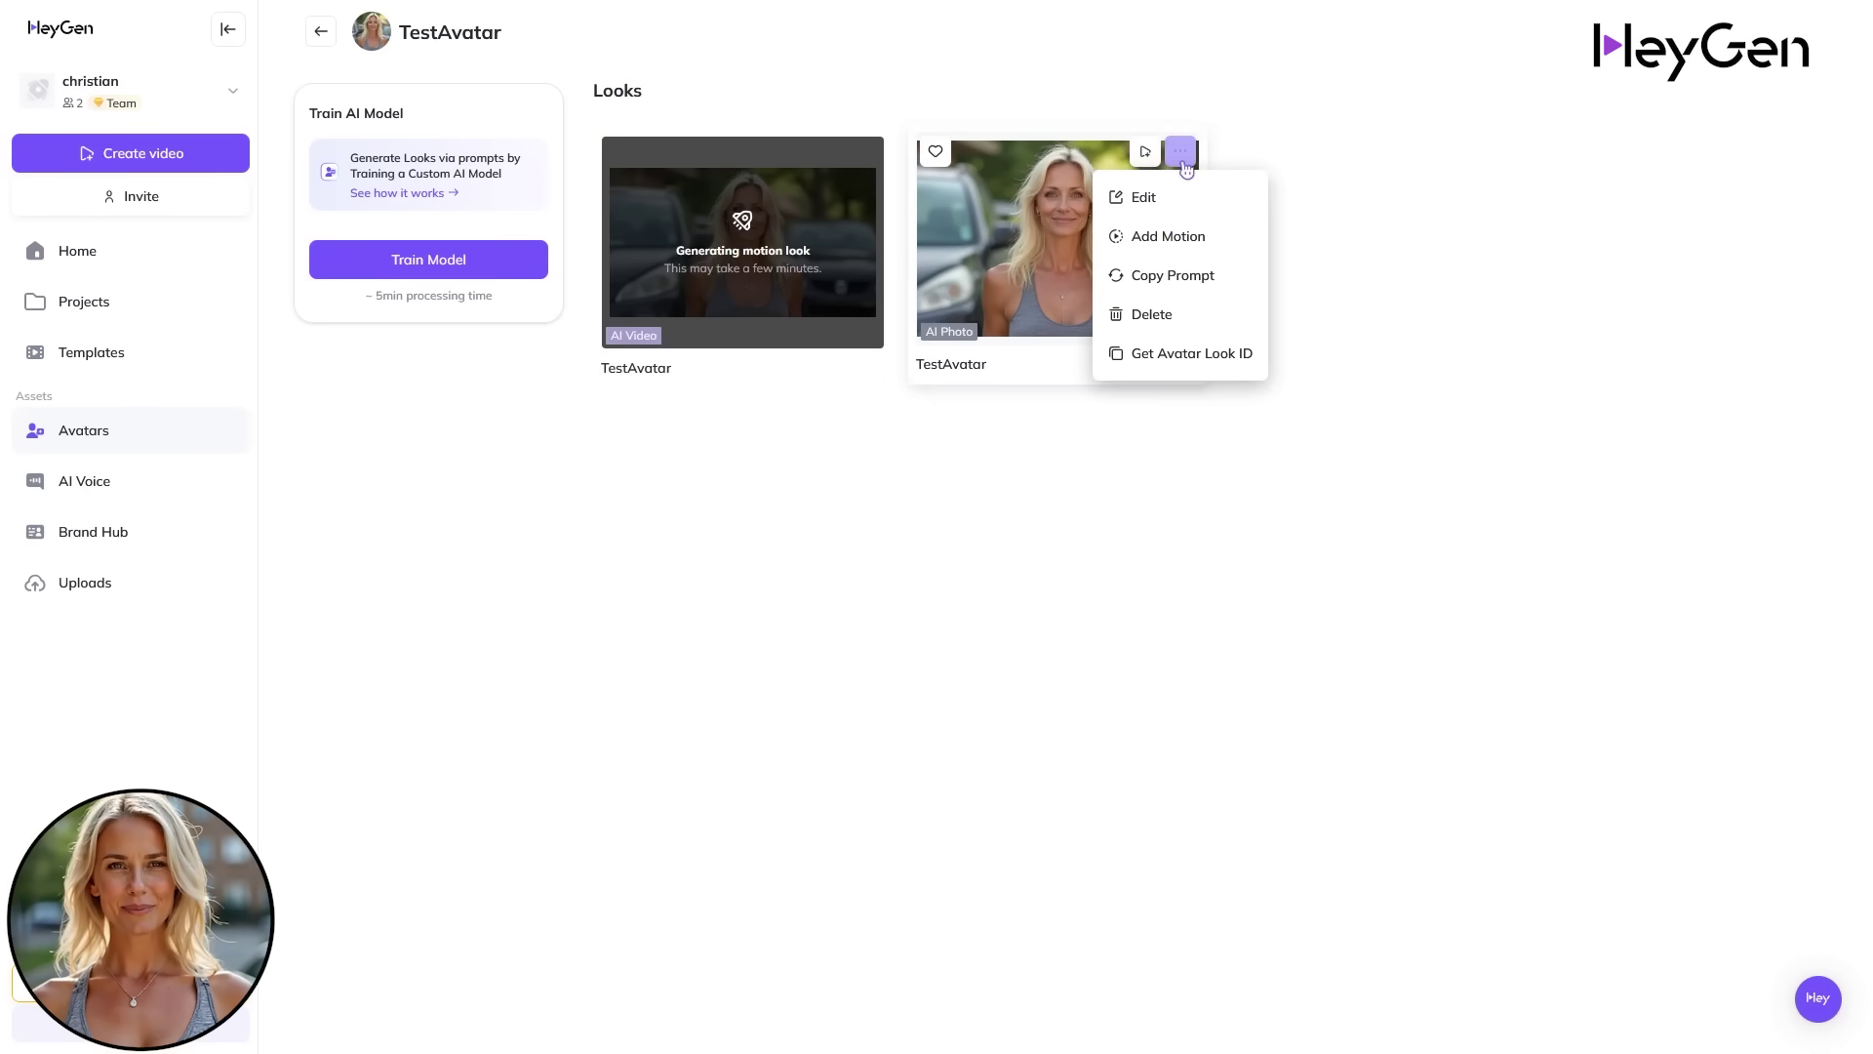
pyautogui.click(1161, 241)
pyautogui.click(1496, 152)
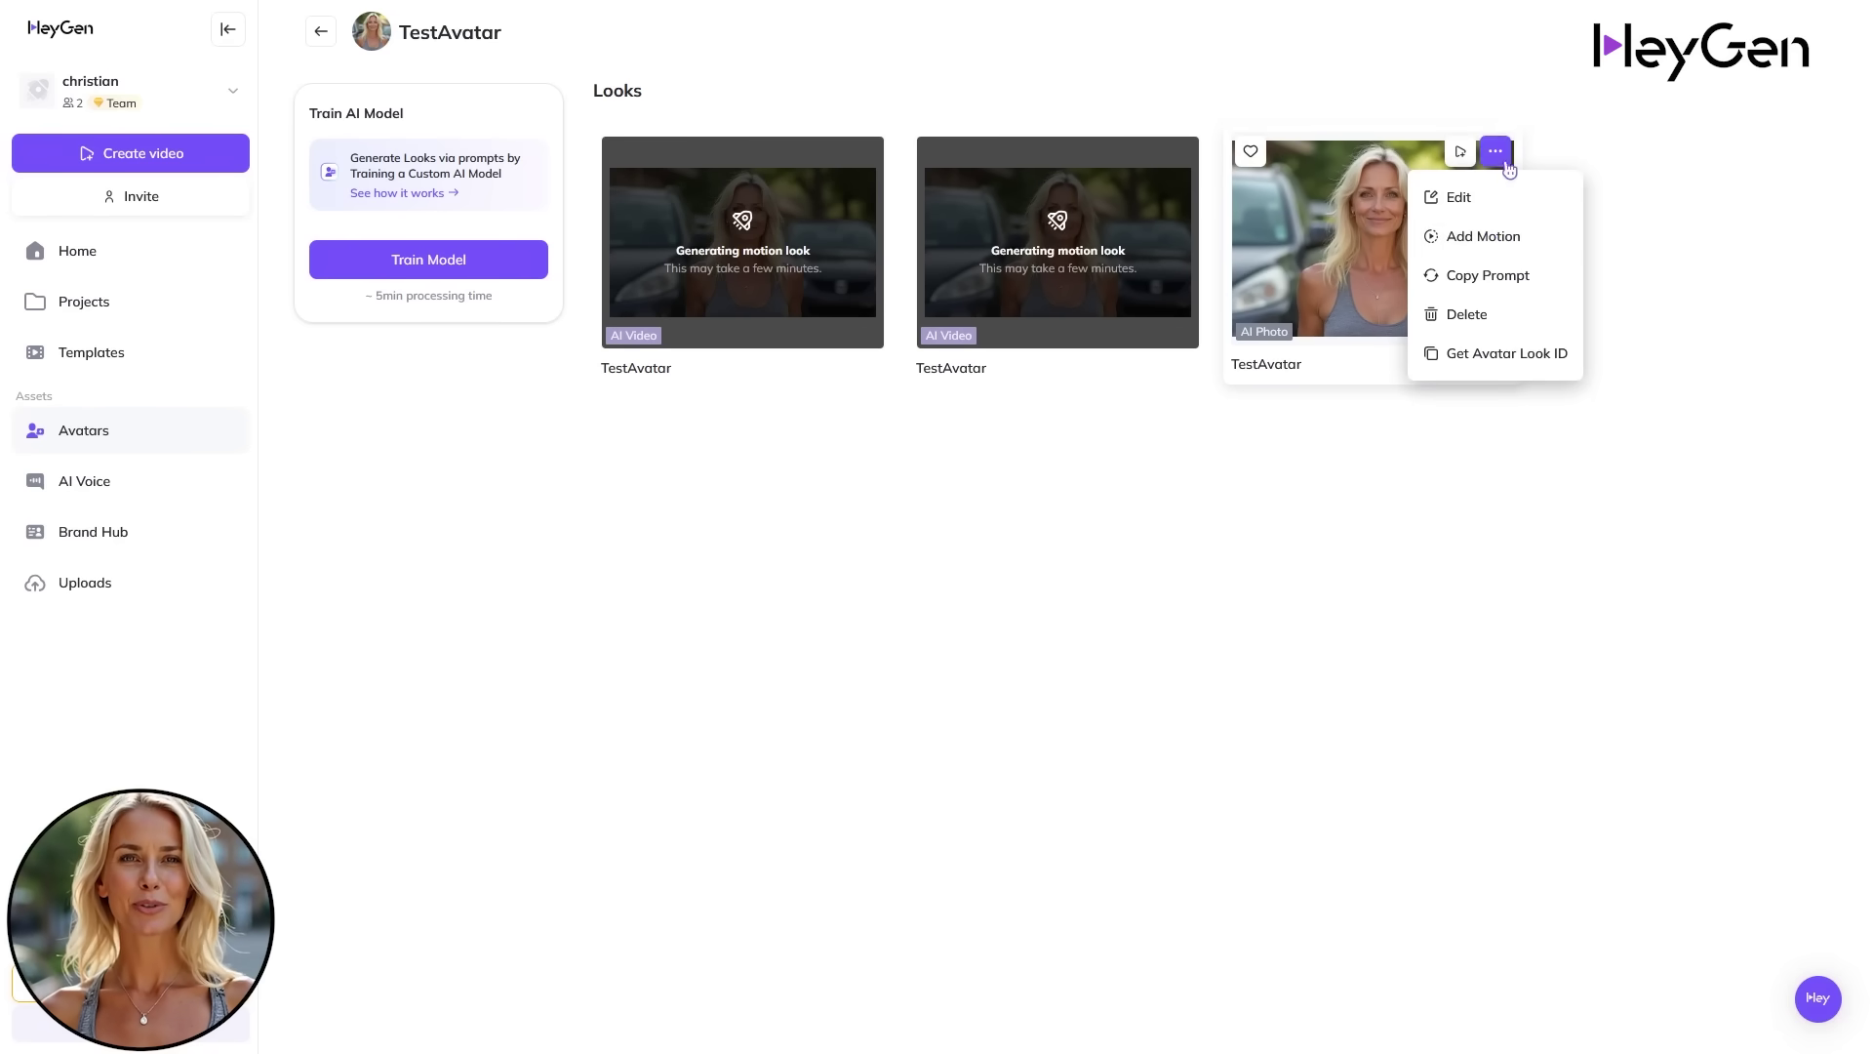
pyautogui.click(1493, 240)
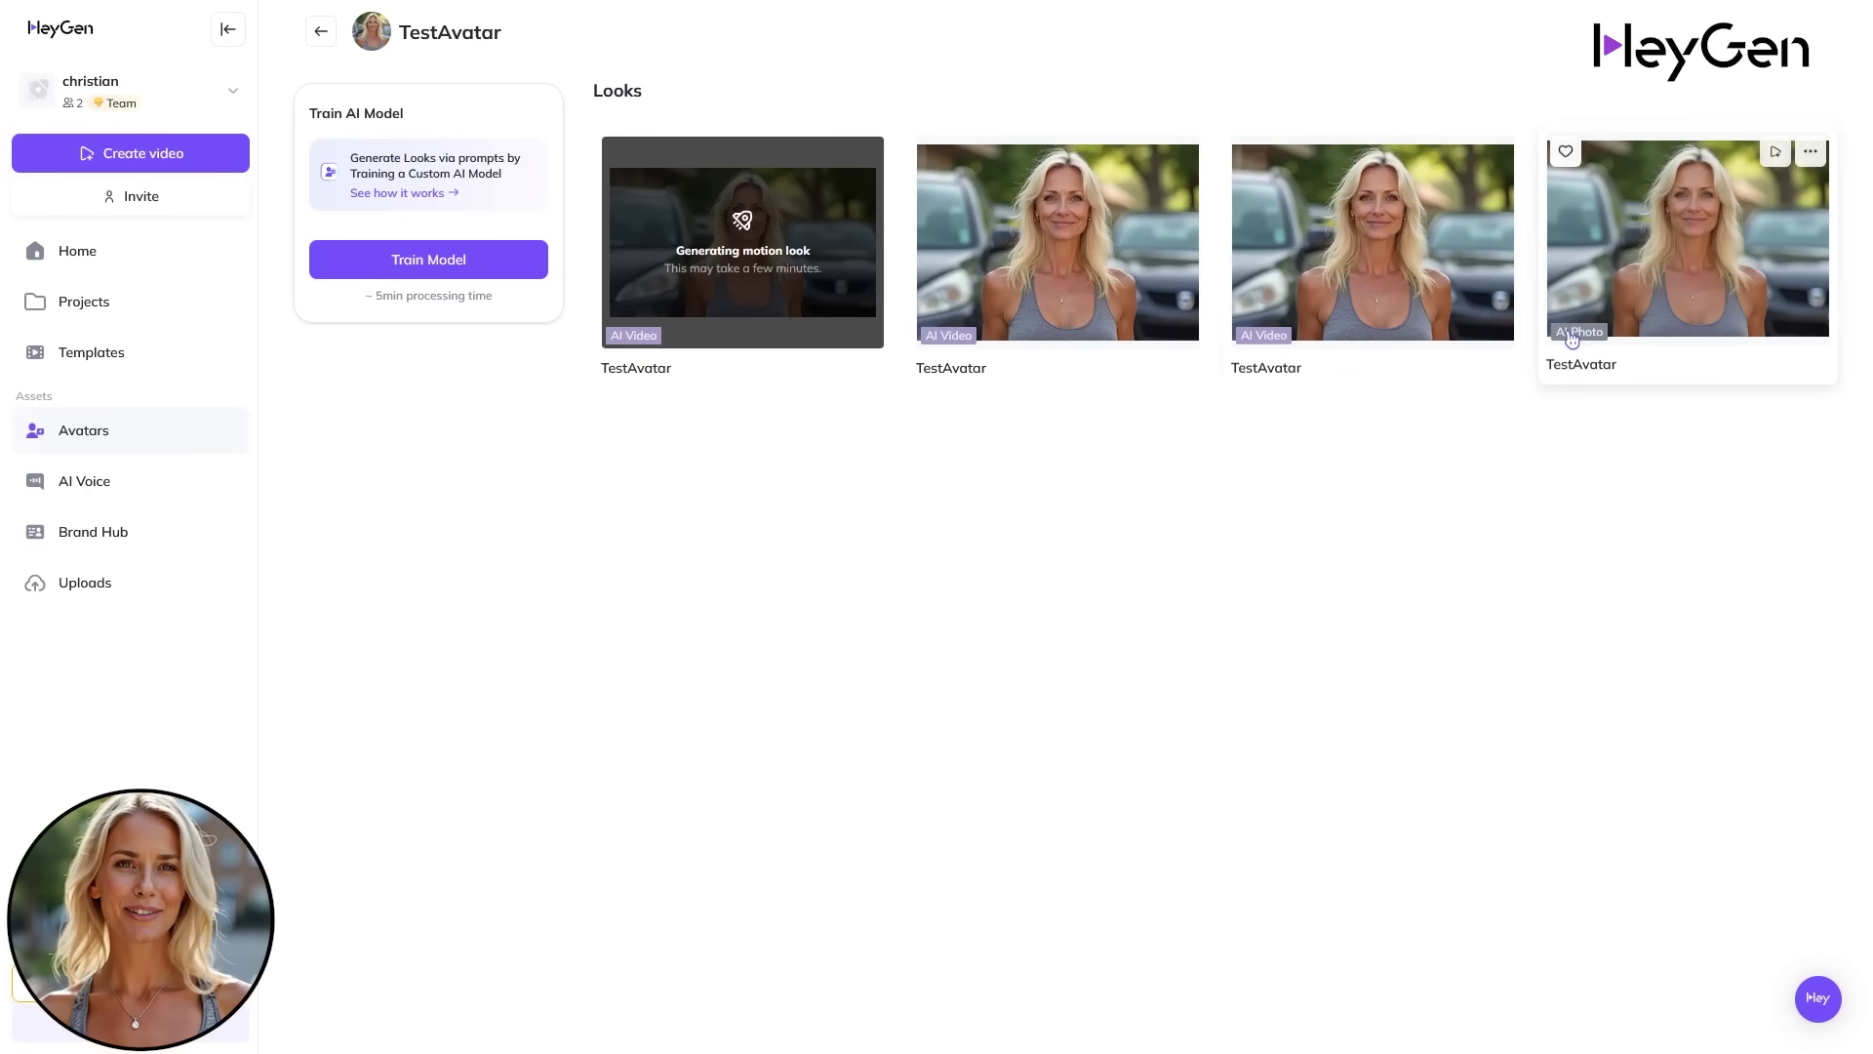
# - Create a landscape AI Studio video from a motion look and open the script's voice library
pyautogui.click(1046, 245)
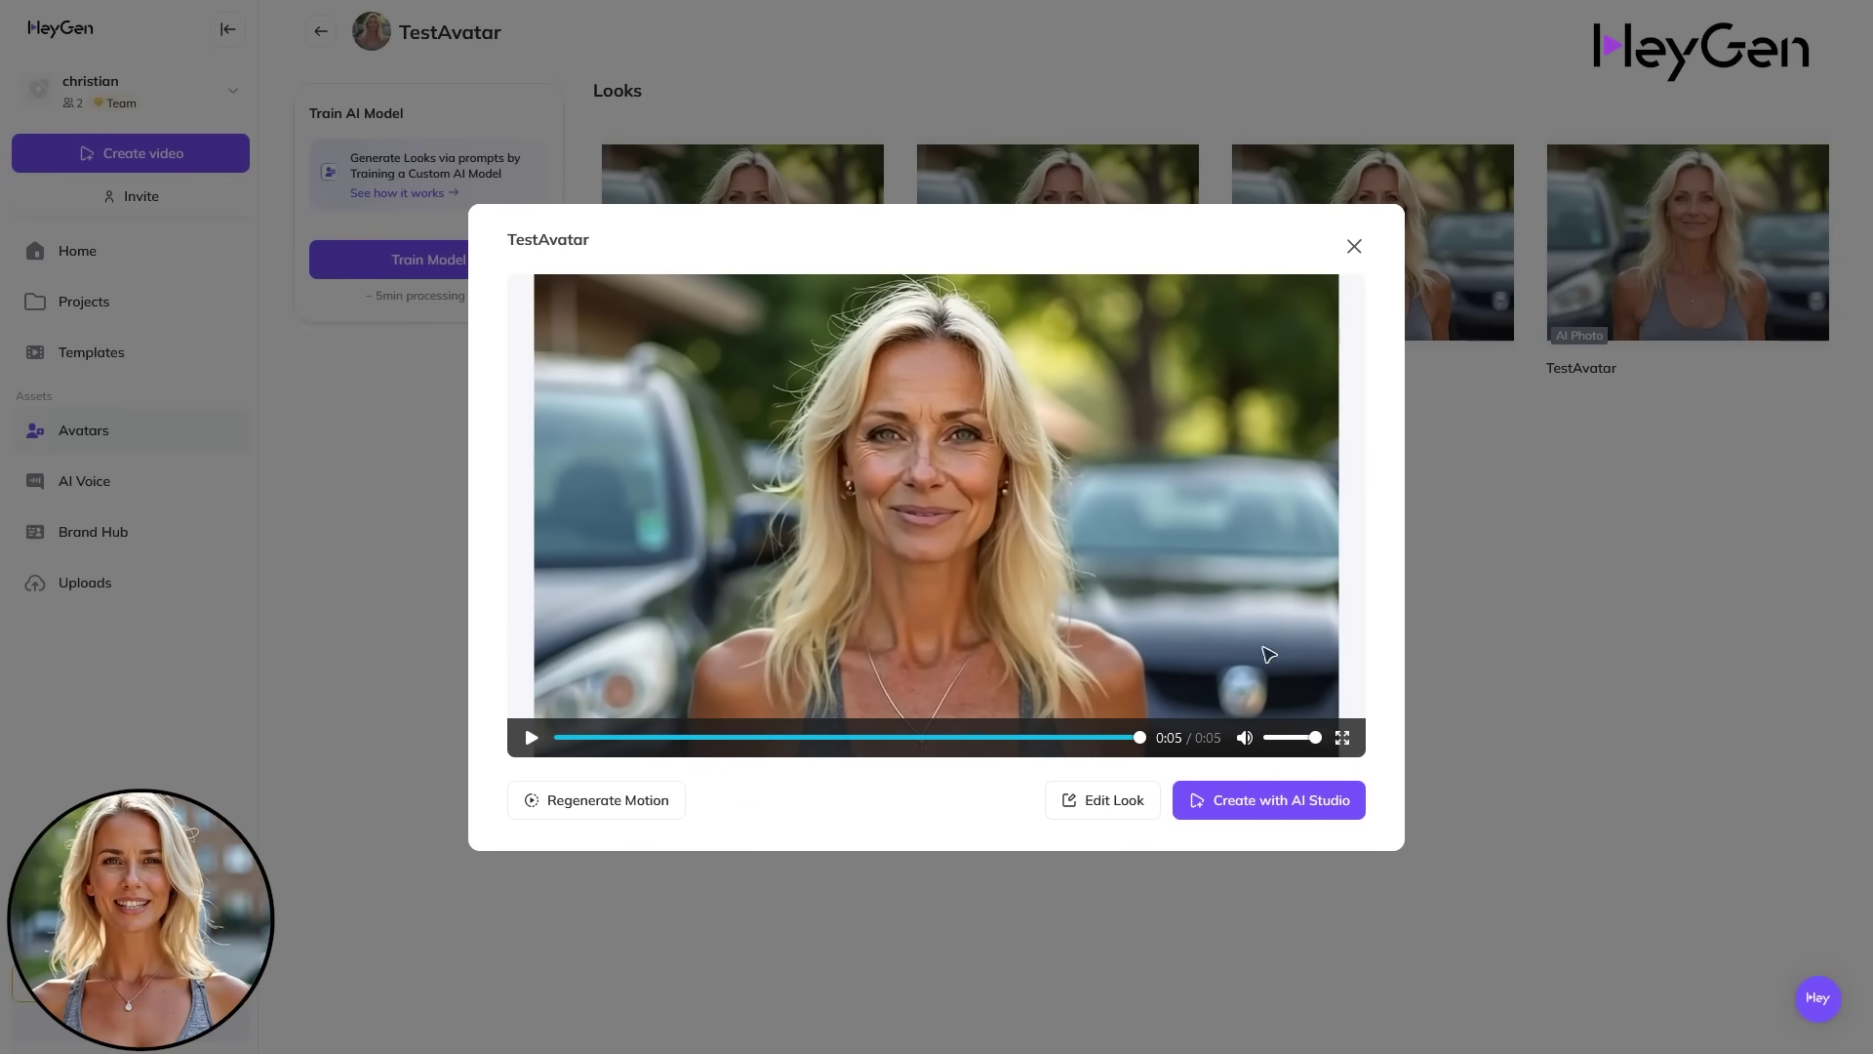
pyautogui.click(1291, 818)
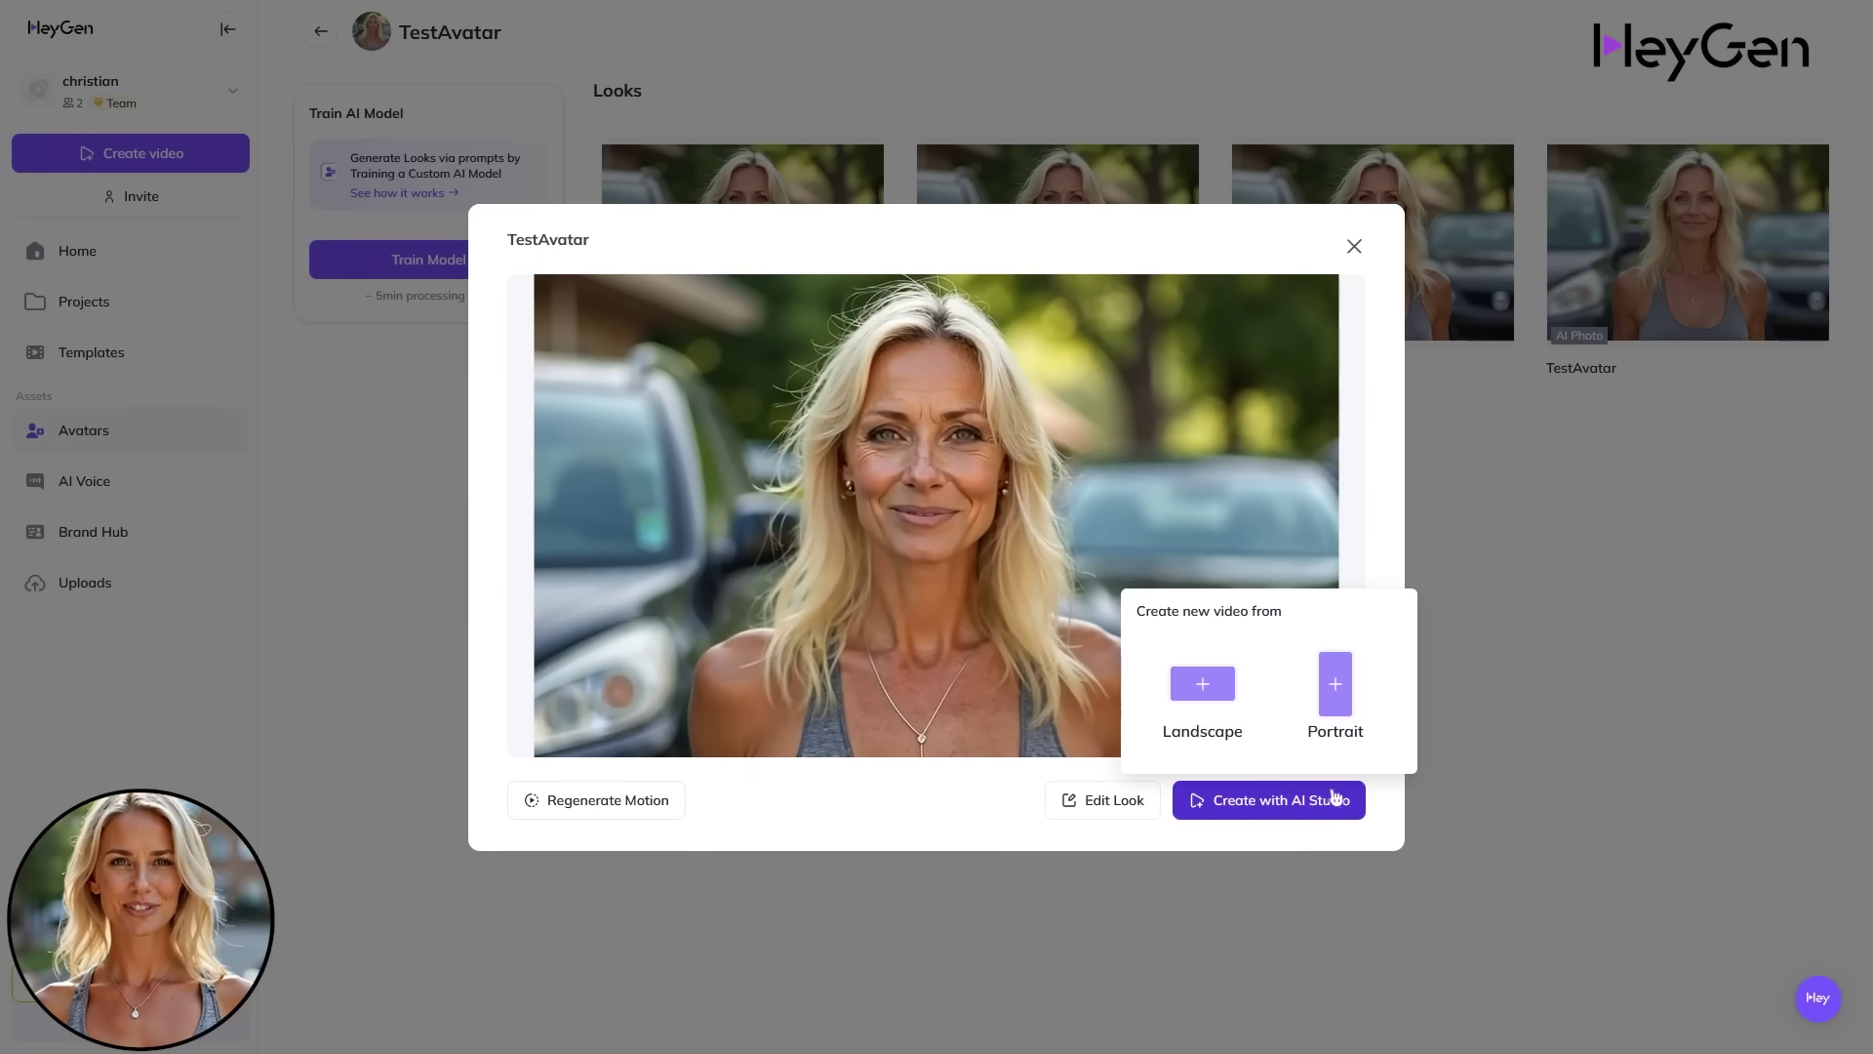
pyautogui.click(1194, 717)
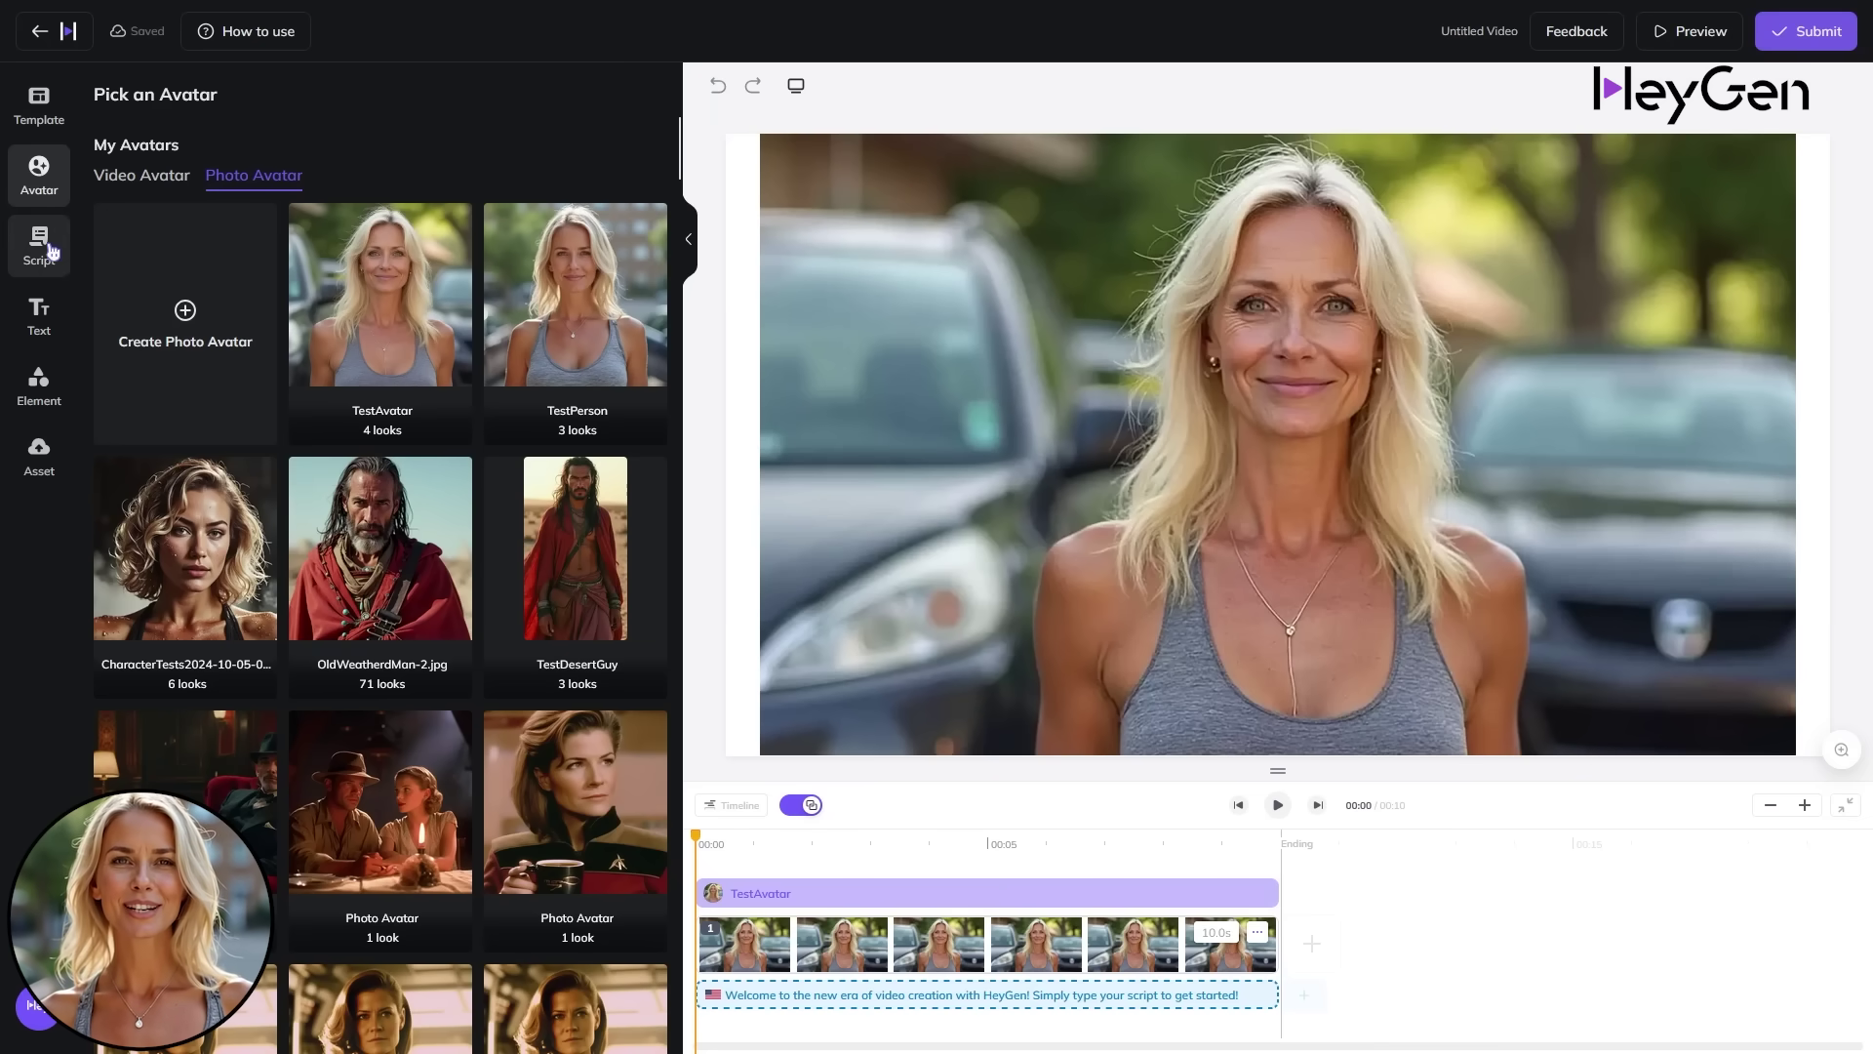
pyautogui.click(53, 252)
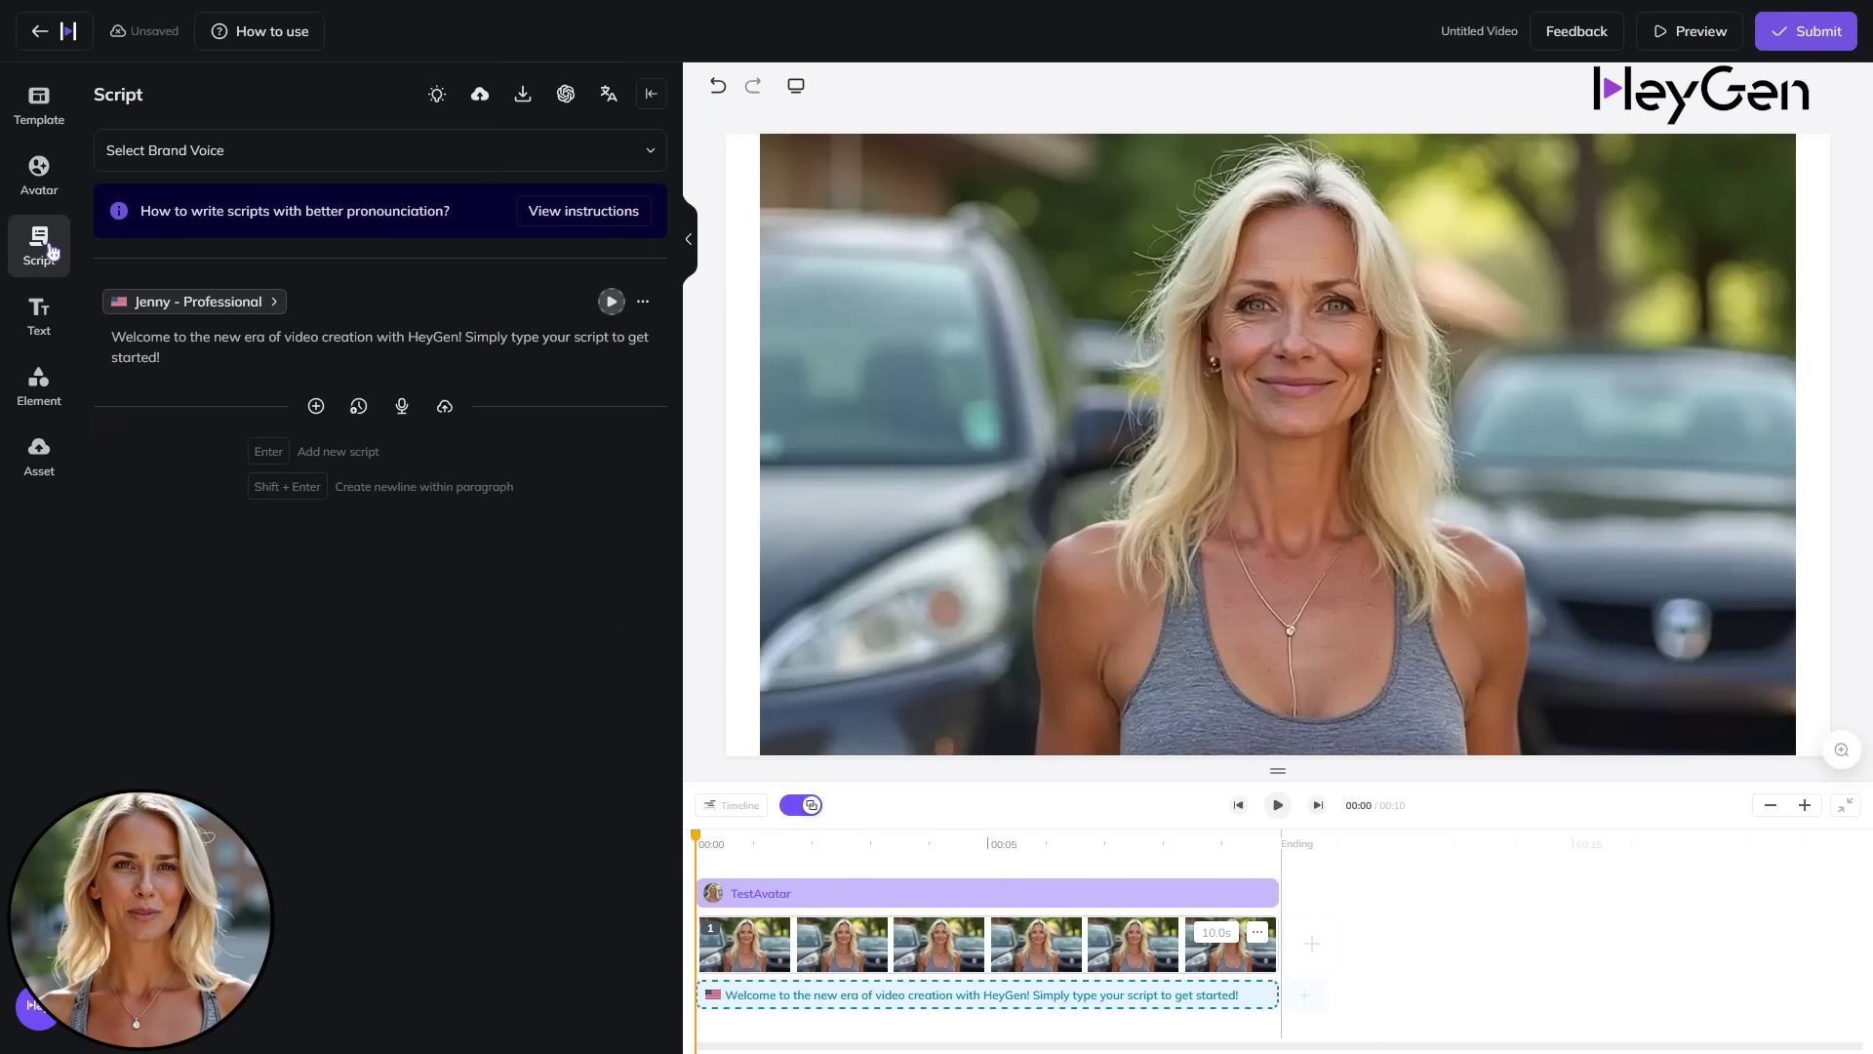
pyautogui.click(256, 303)
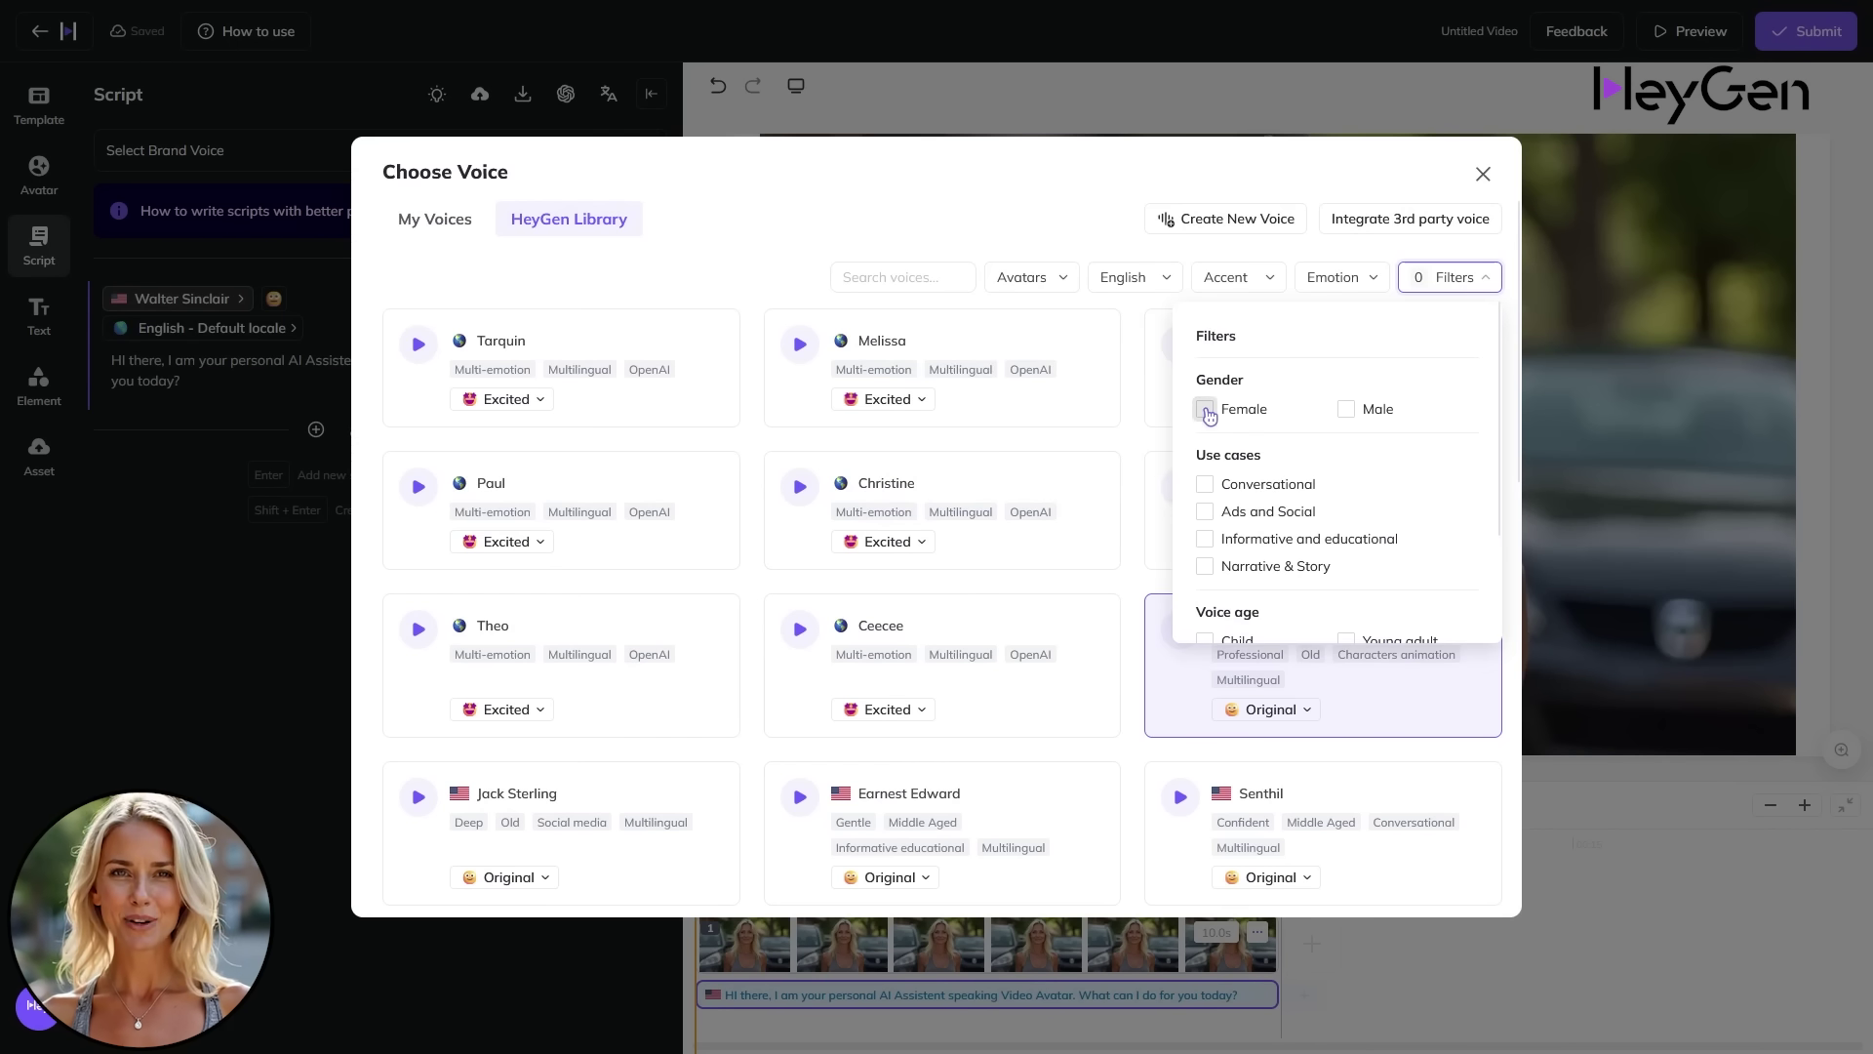
# - Filter to female voices and choose Sensual Sapphira with the Soothing emotion
pyautogui.click(1205, 408)
pyautogui.click(1435, 277)
pyautogui.click(1179, 486)
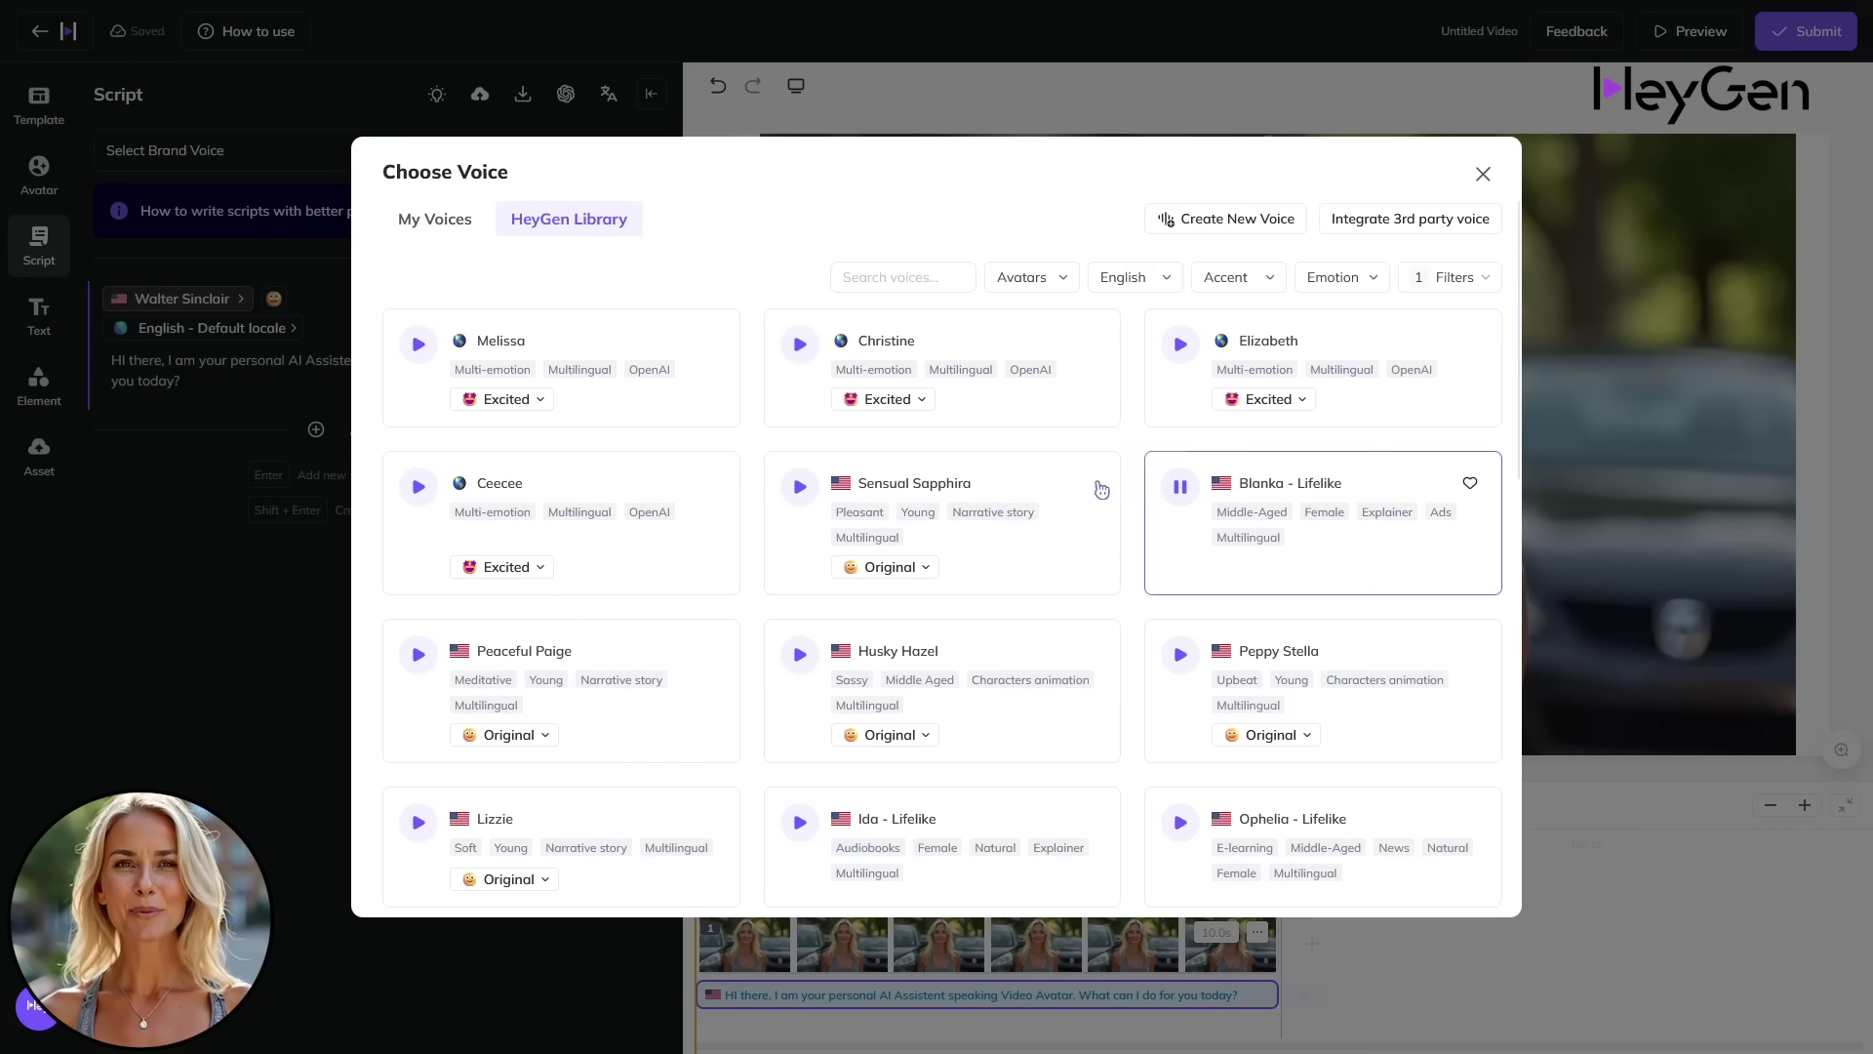
pyautogui.click(923, 573)
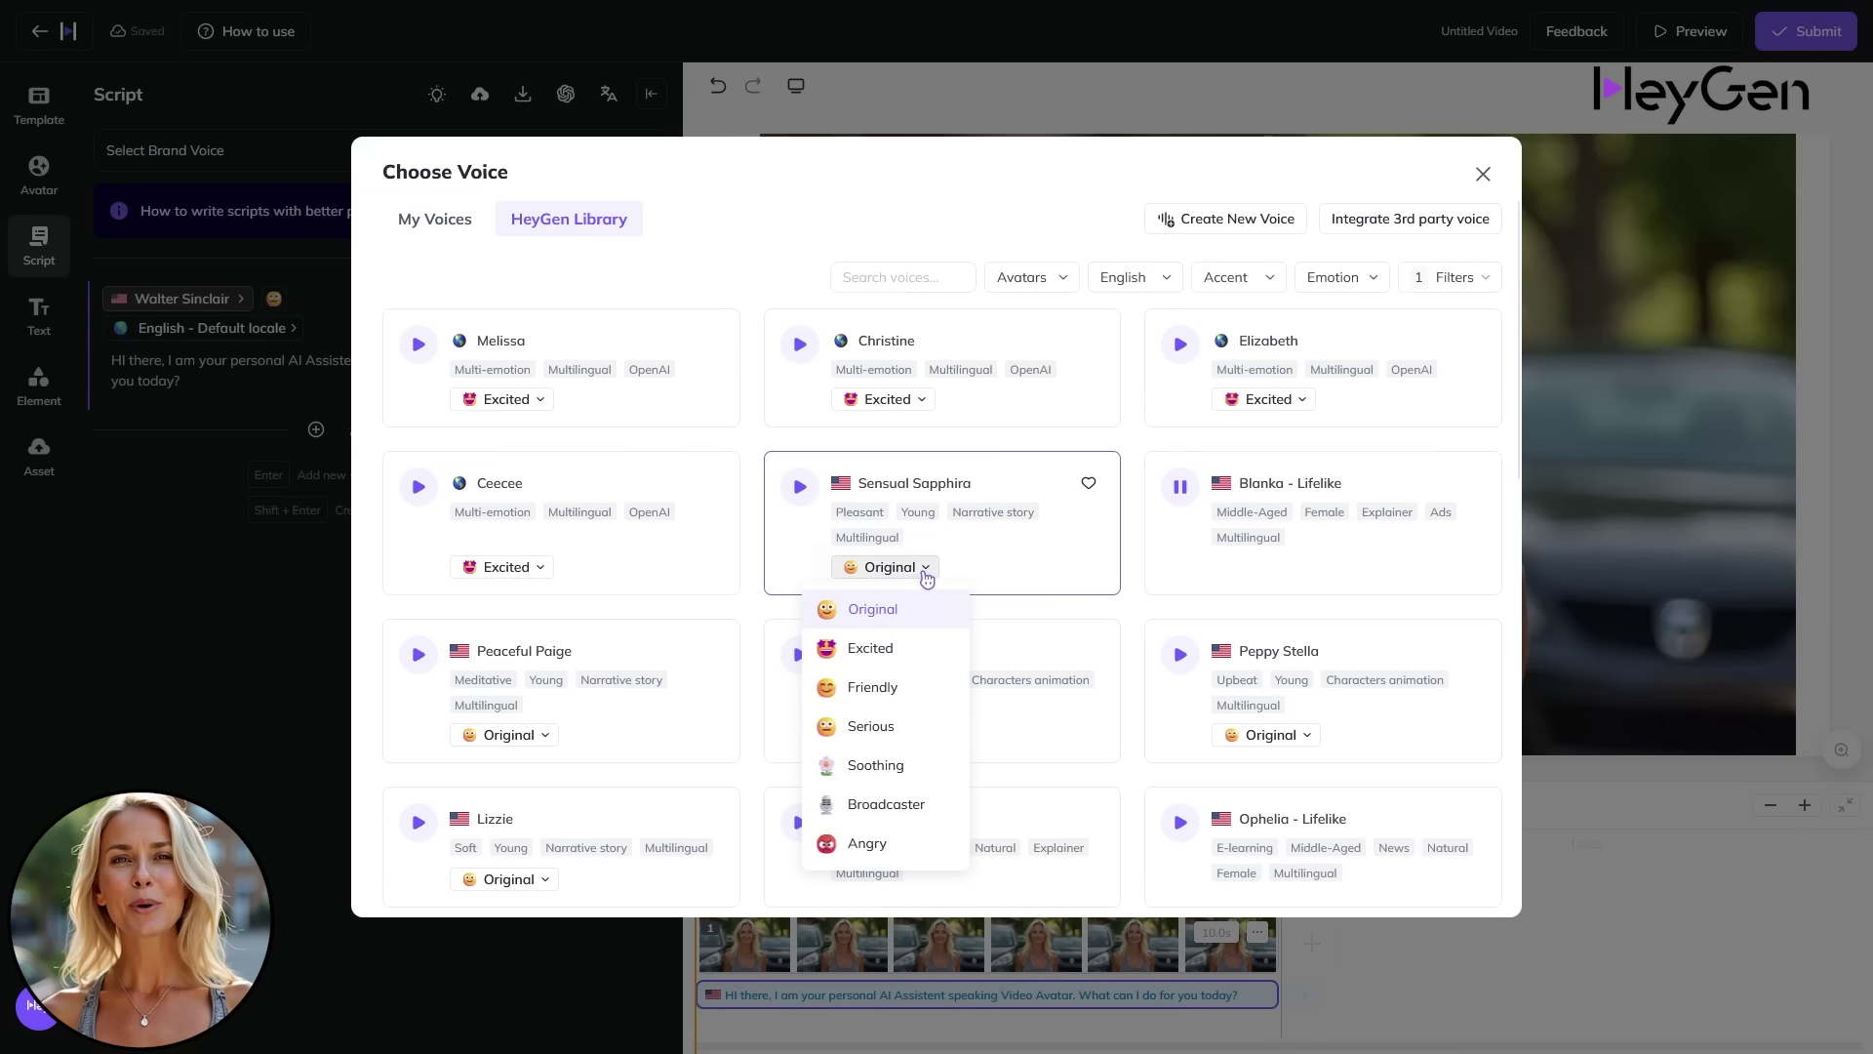
pyautogui.click(889, 769)
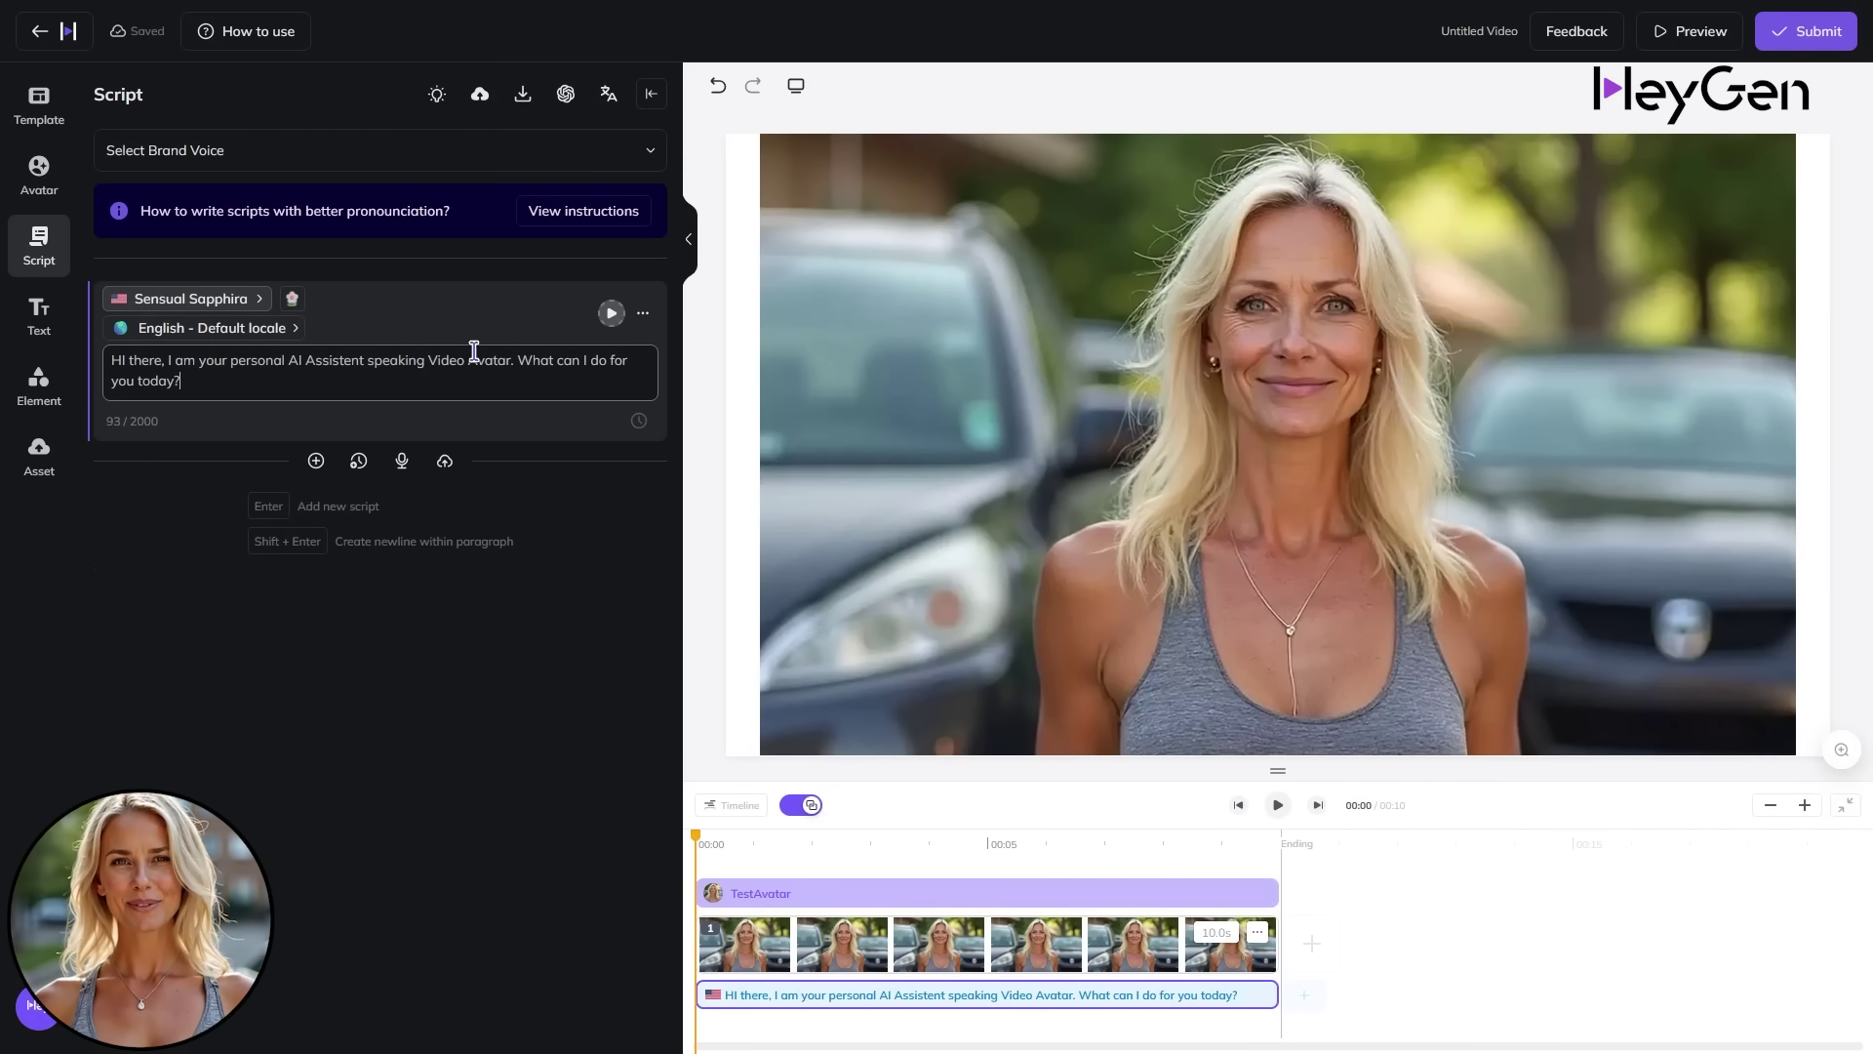
# - Preview the script in the new voice and dismiss the audio upload options
pyautogui.click(611, 312)
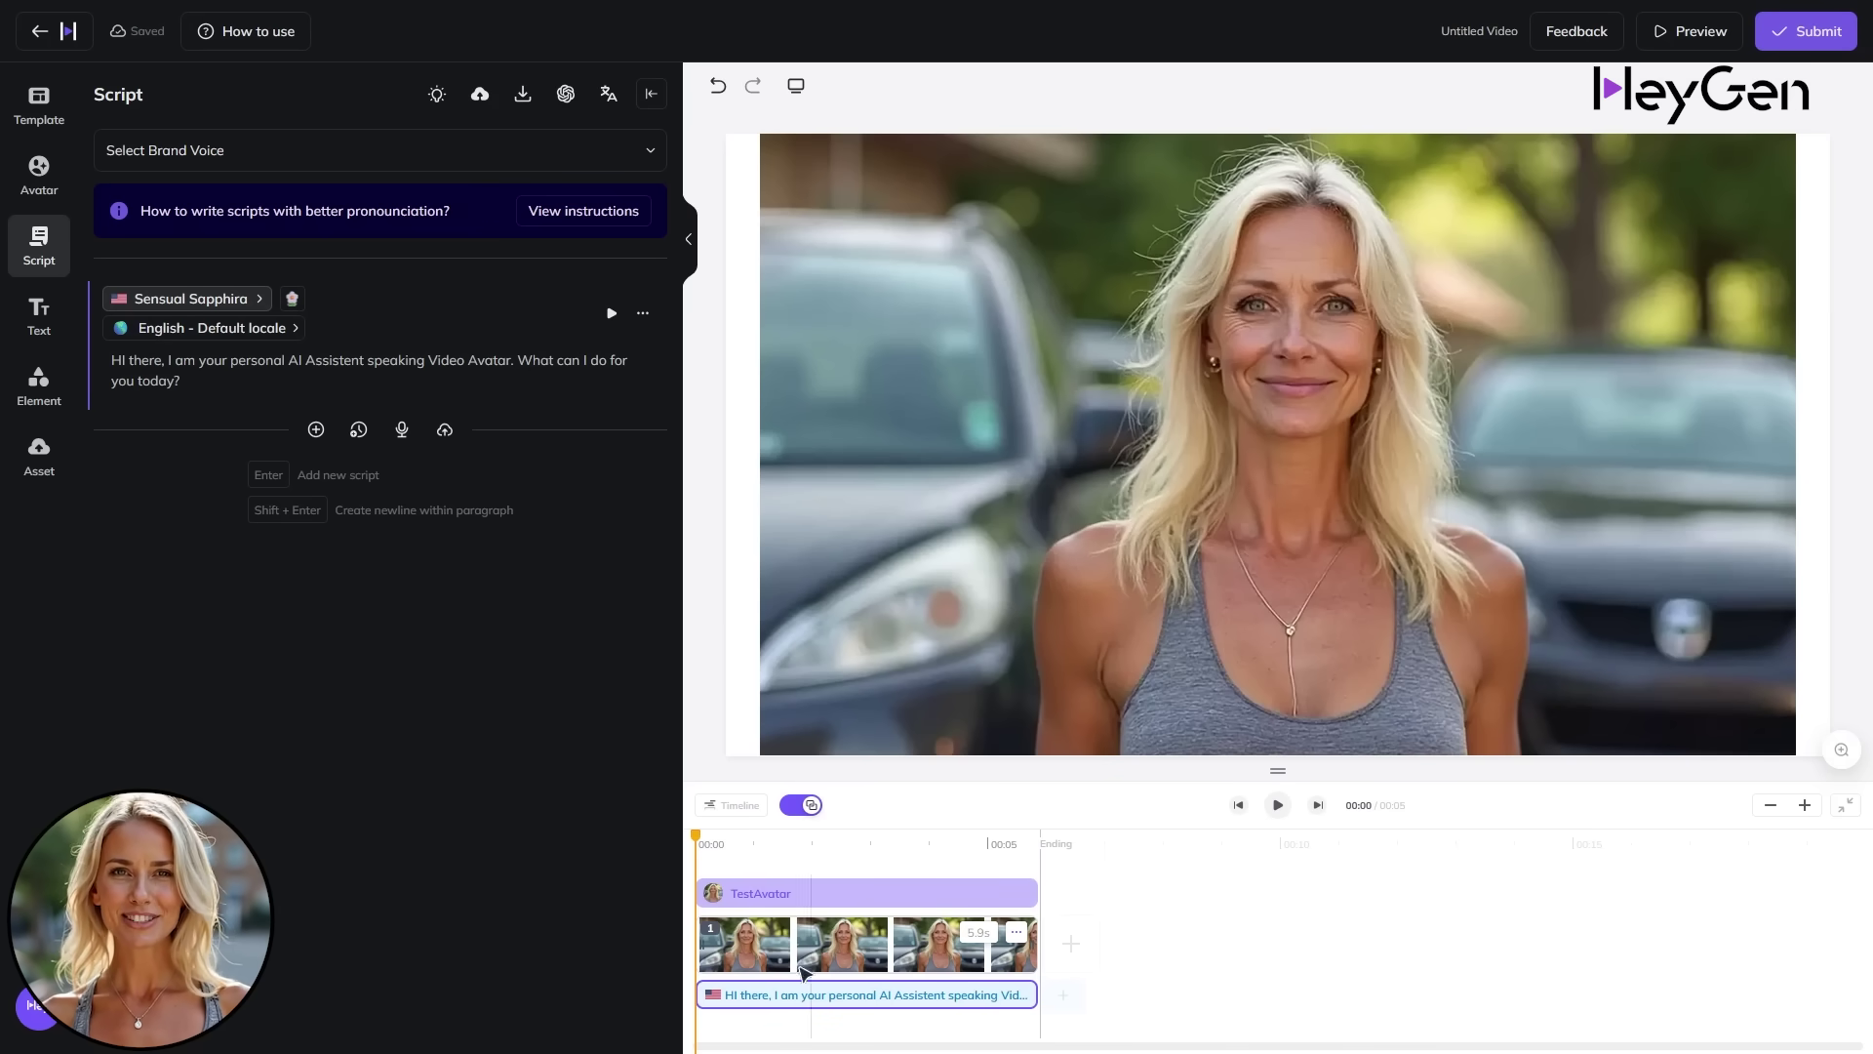
pyautogui.click(445, 432)
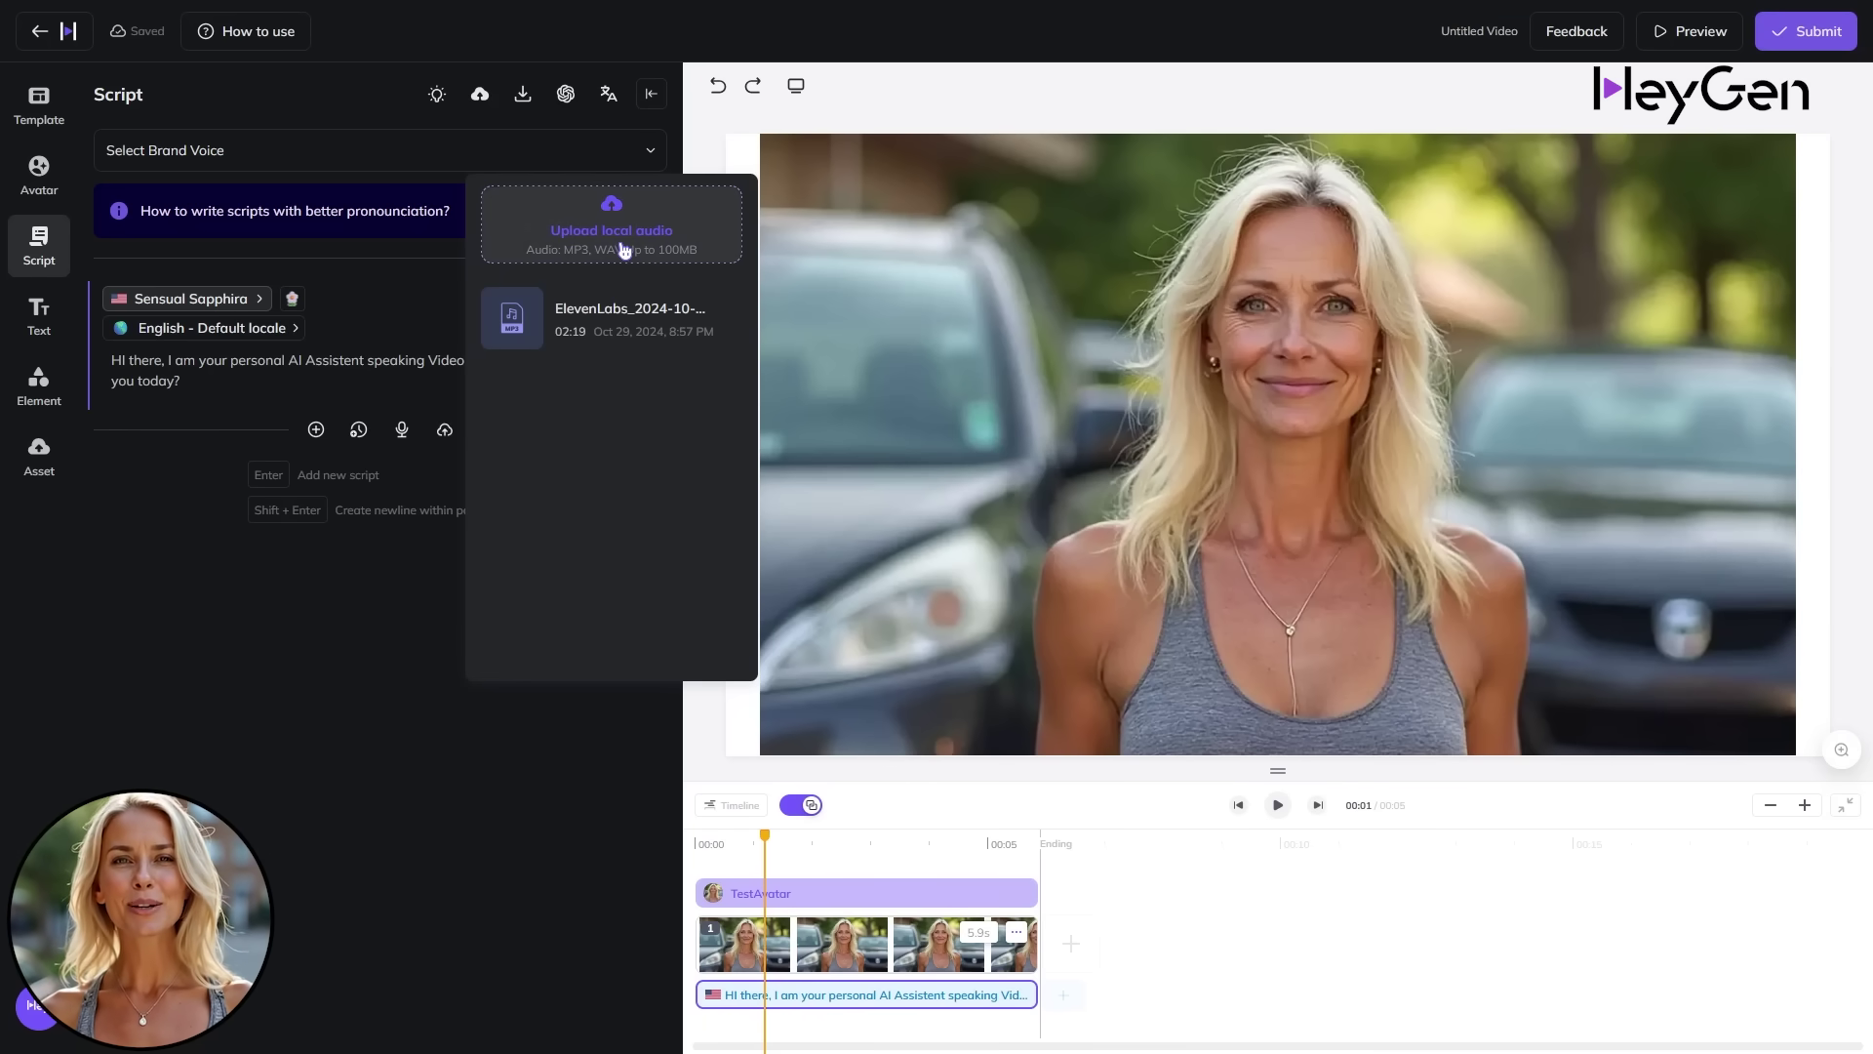
pyautogui.click(451, 479)
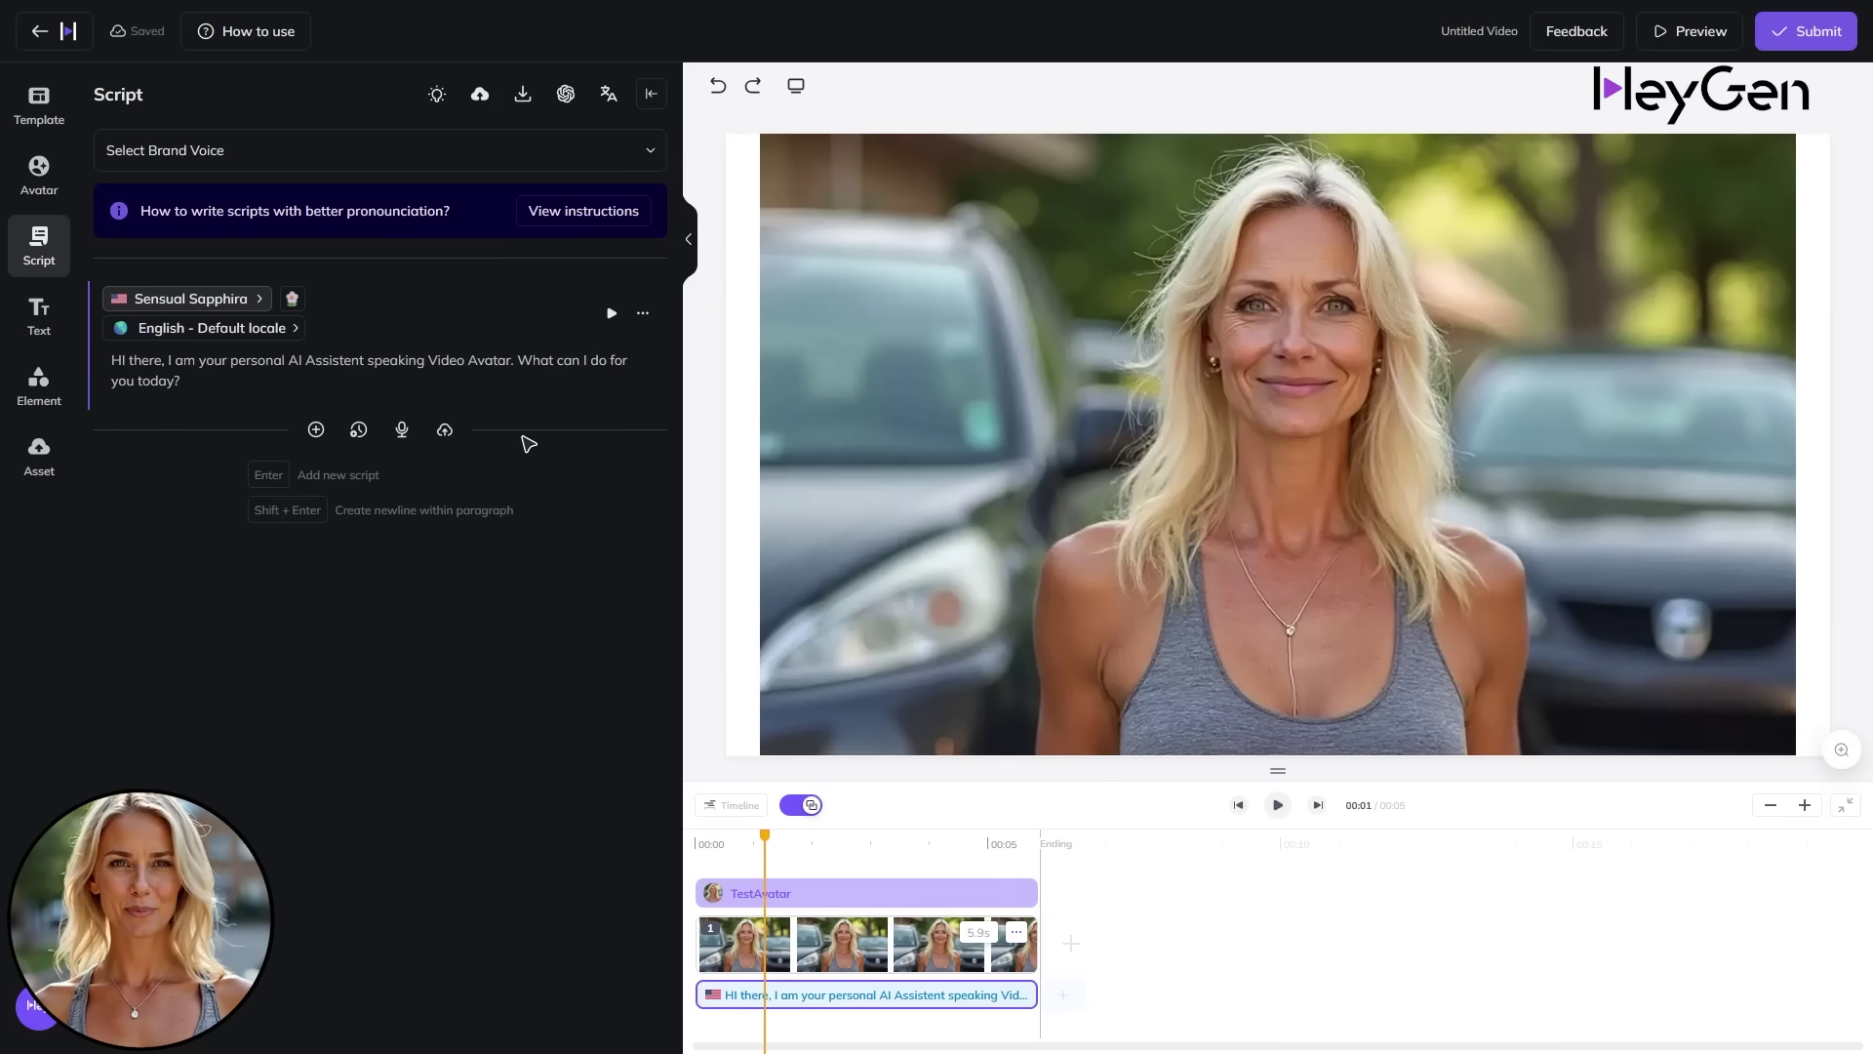
# - Drag the avatar's corners outward so it fills the frame
pyautogui.click(902, 401)
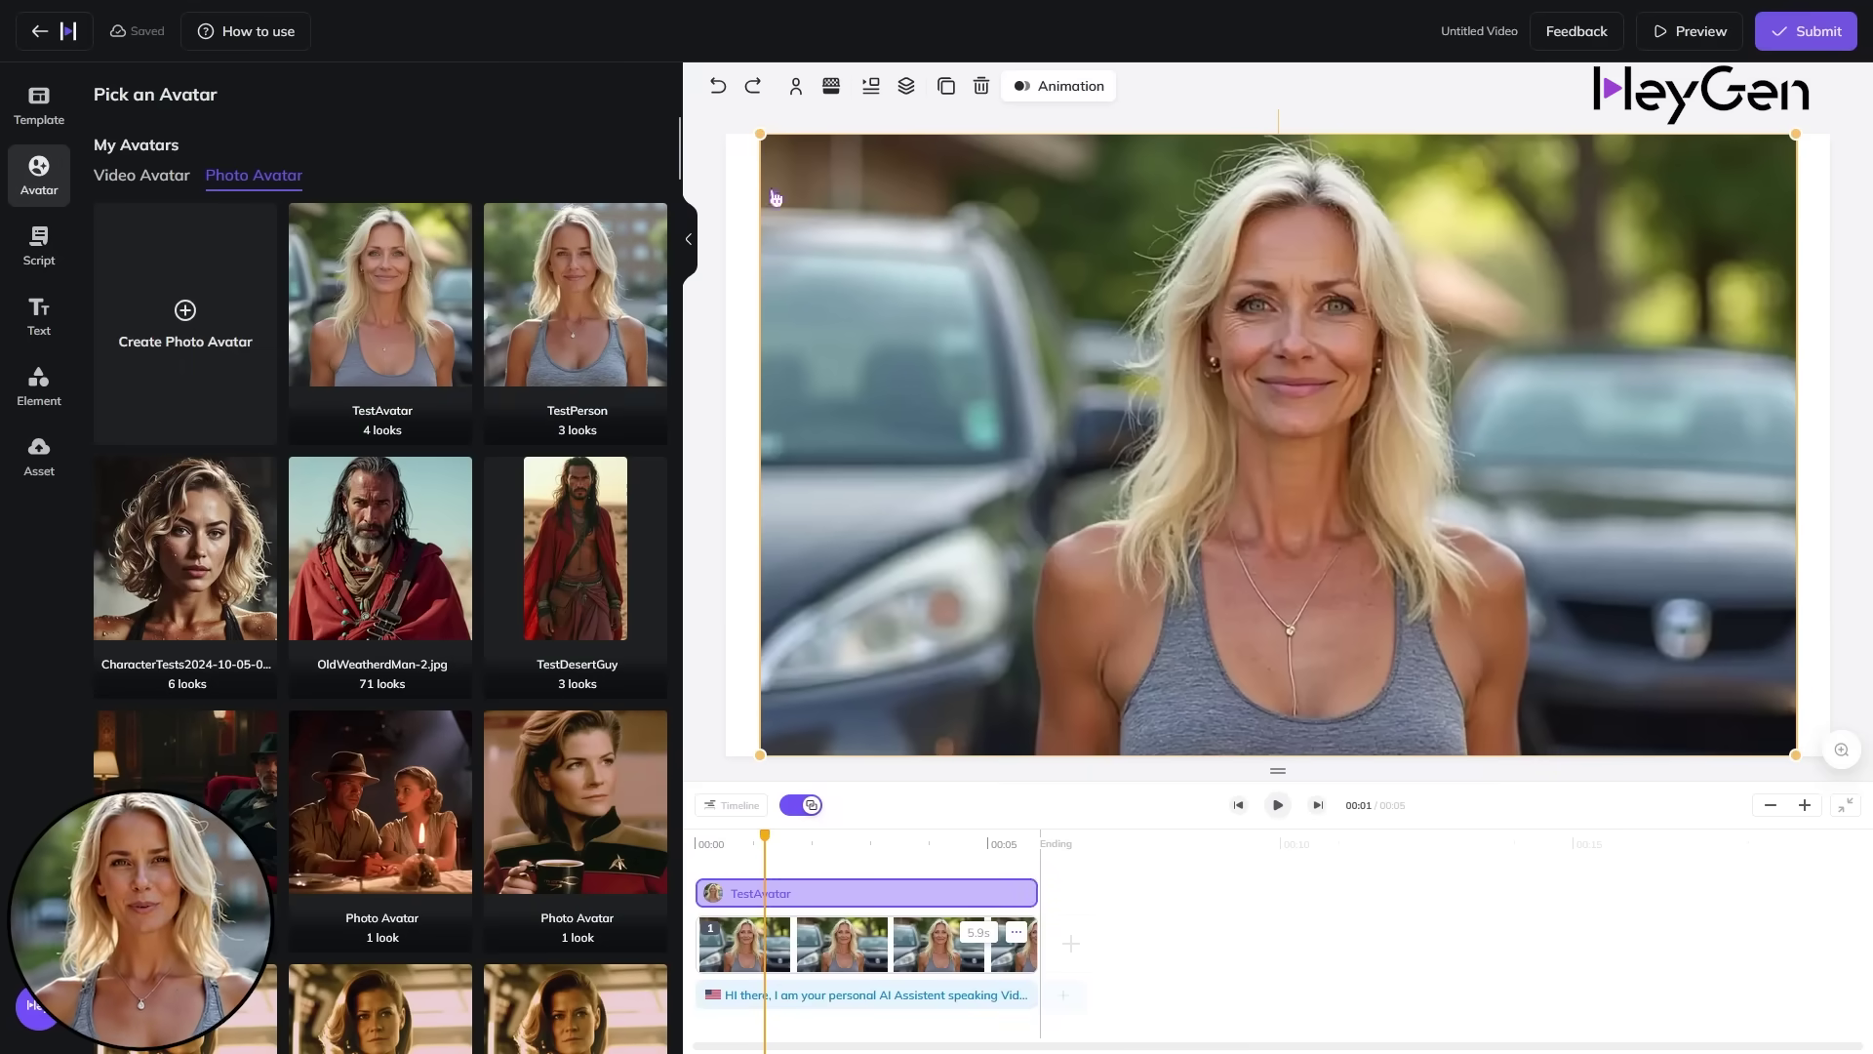
pyautogui.moveTo(760, 127); pyautogui.dragTo(726, 113)
pyautogui.moveTo(1796, 755); pyautogui.dragTo(1832, 793)
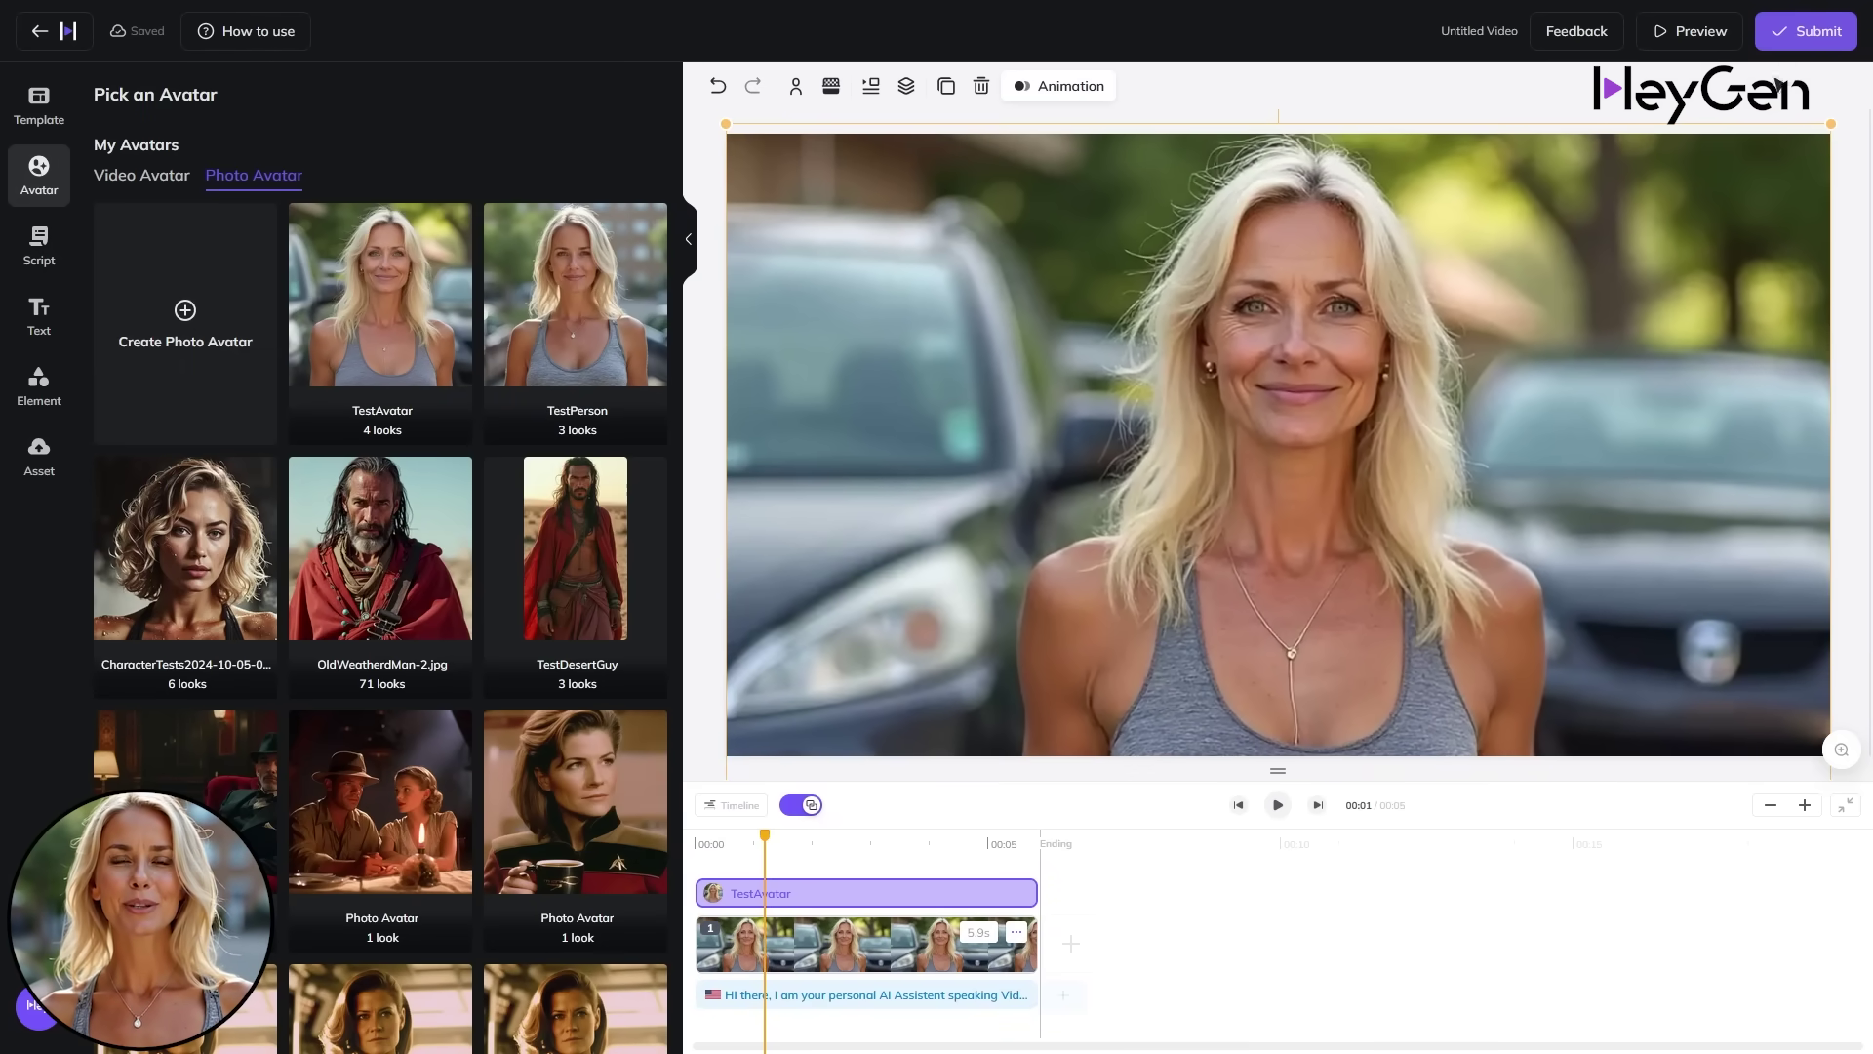
# - Submit the video as TestAvatar in 1080p MP4 and play it full screen
pyautogui.click(1815, 32)
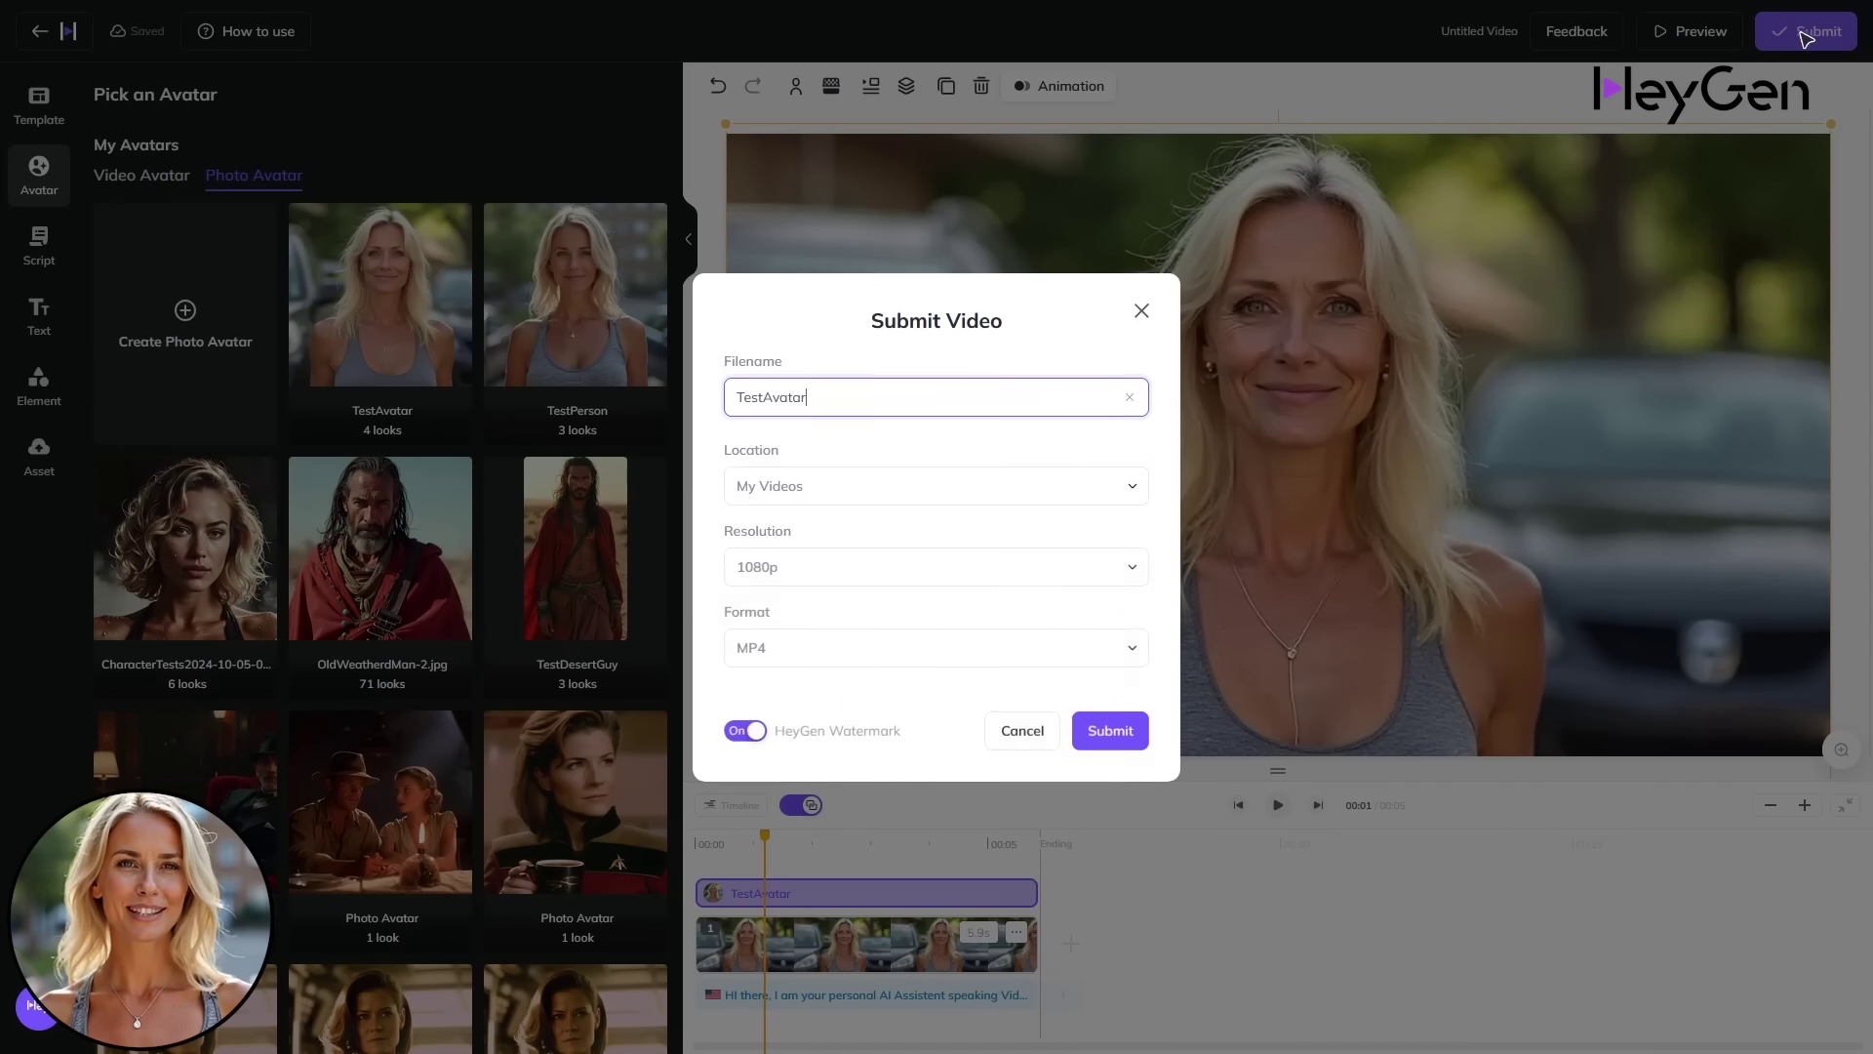
pyautogui.click(1127, 746)
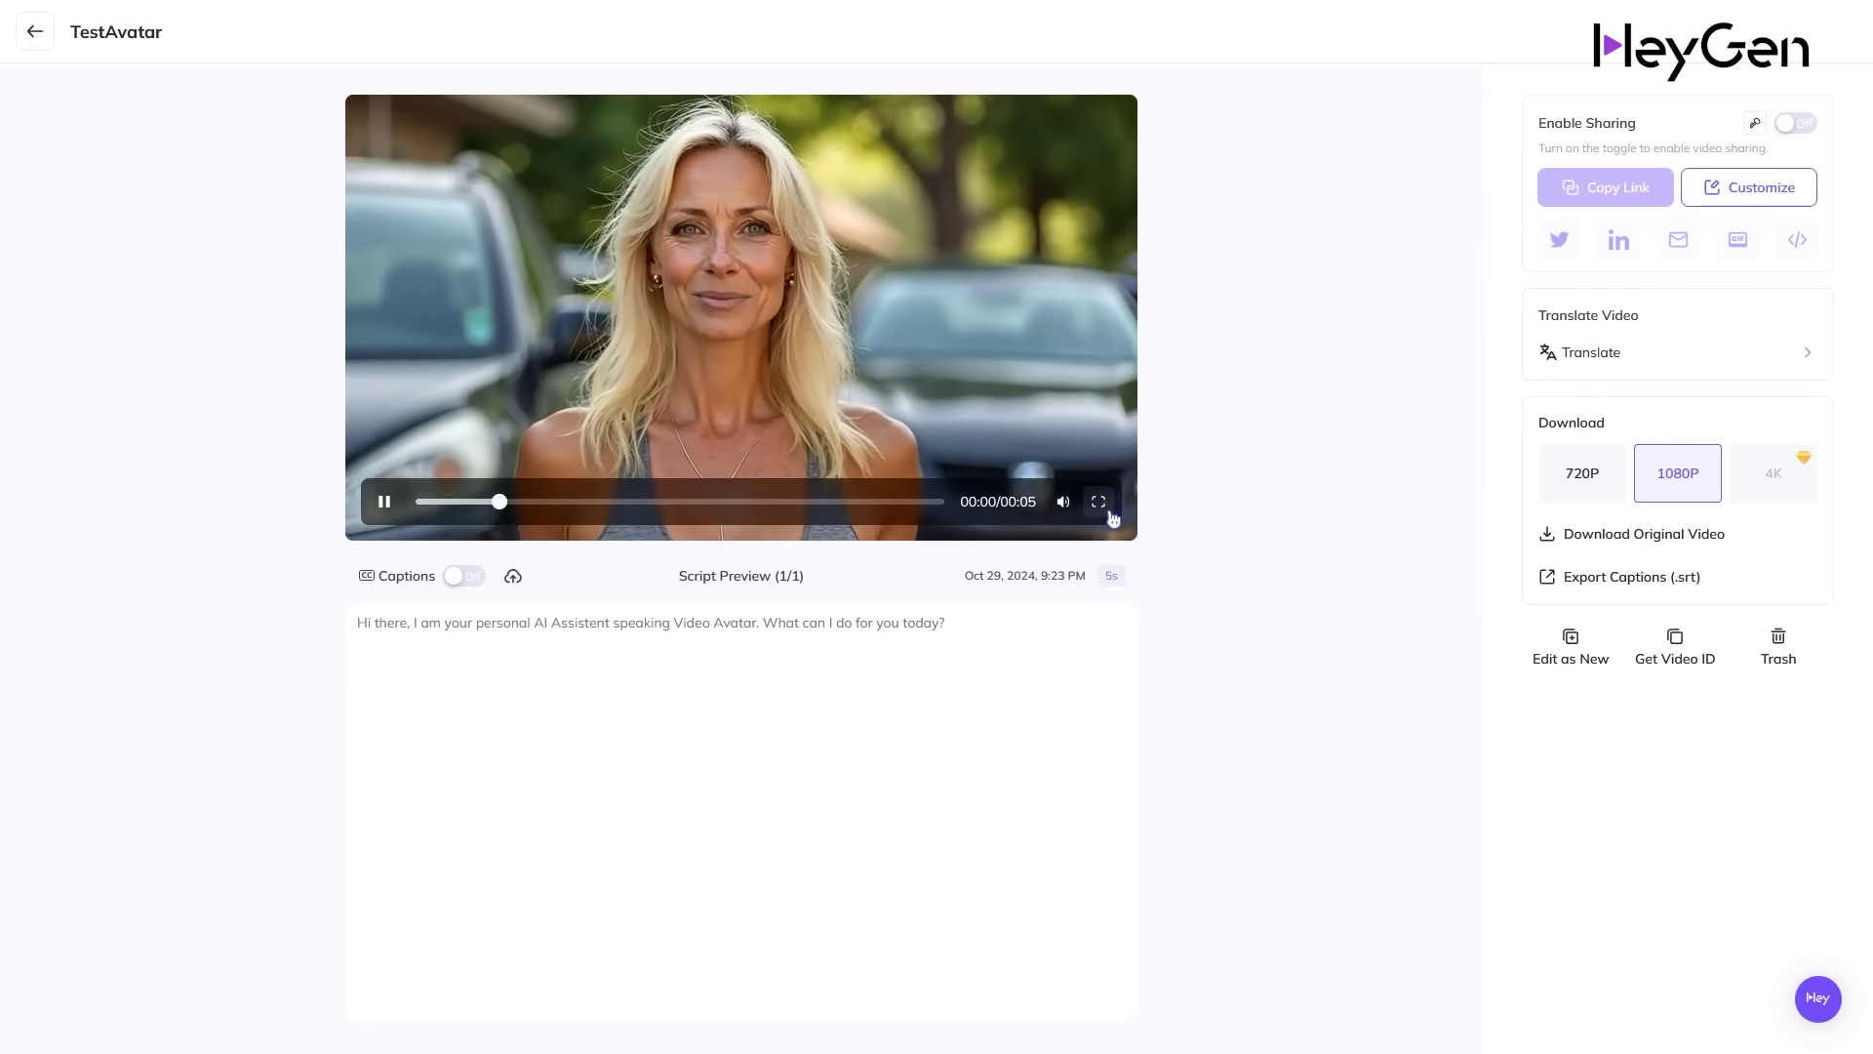
pyautogui.click(1114, 498)
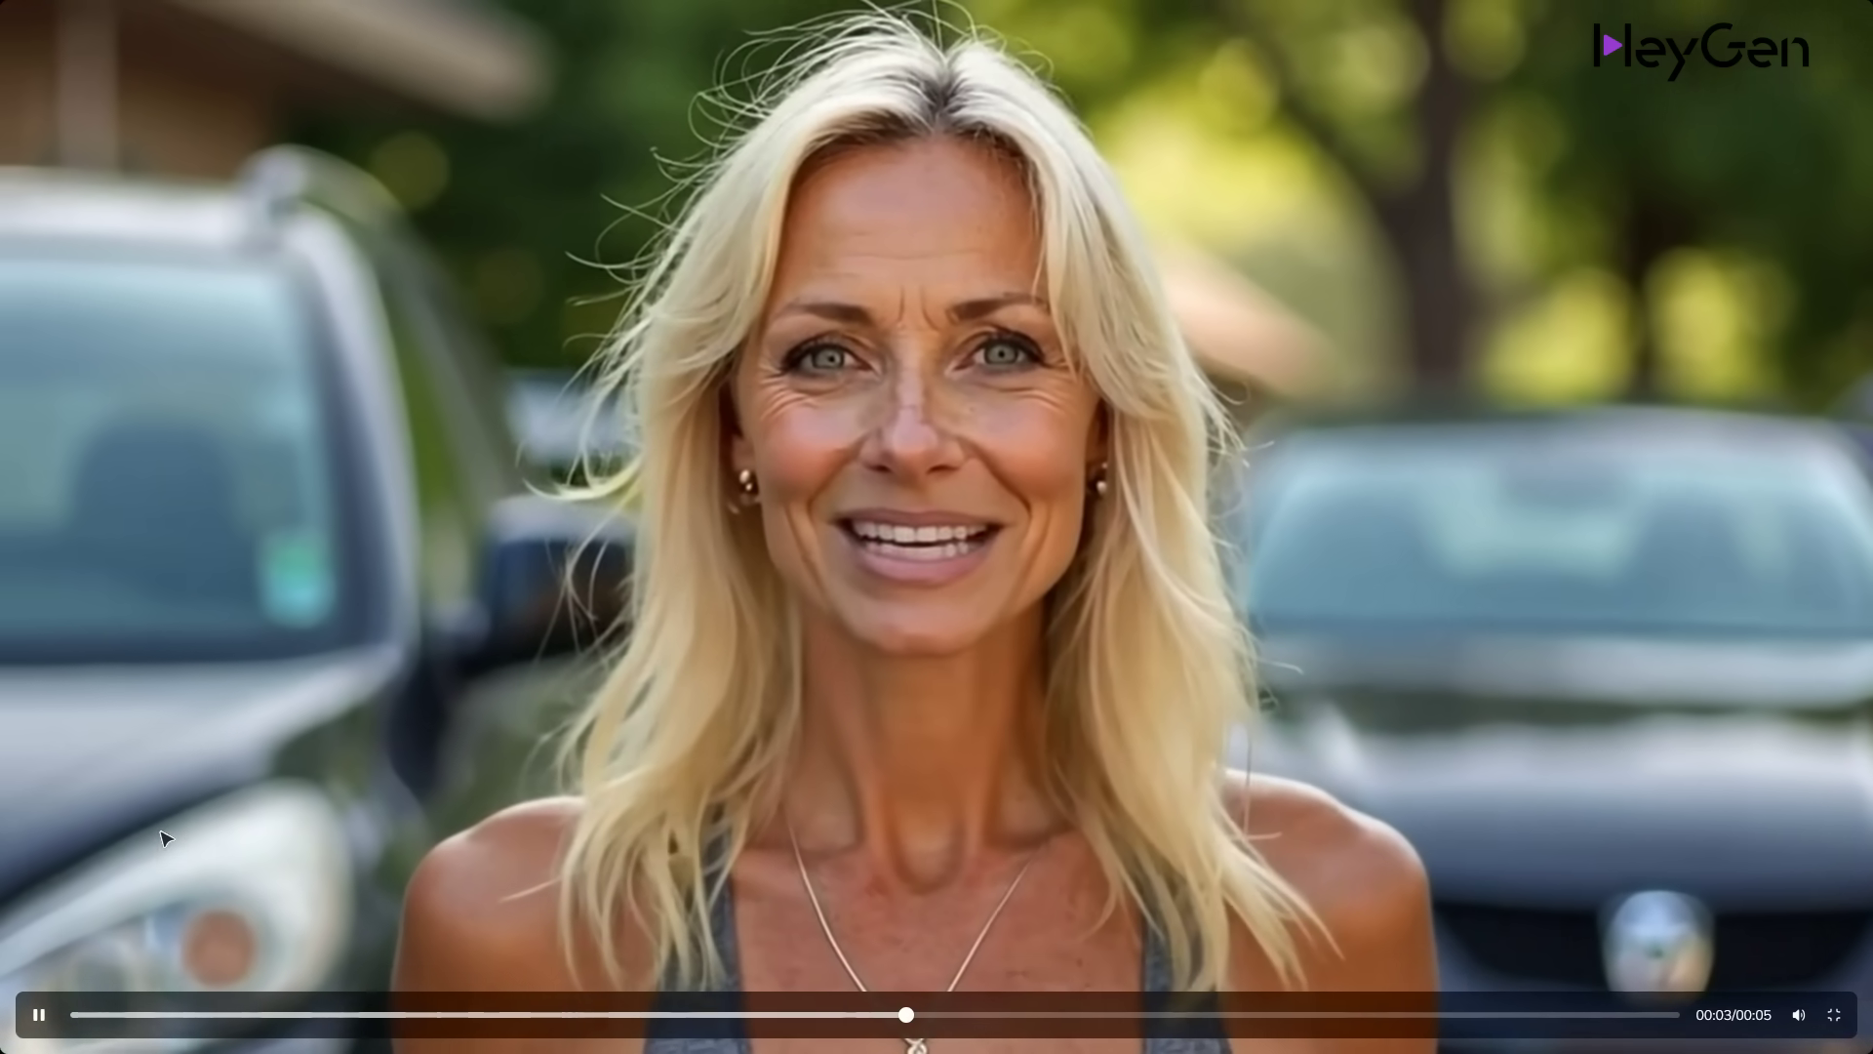